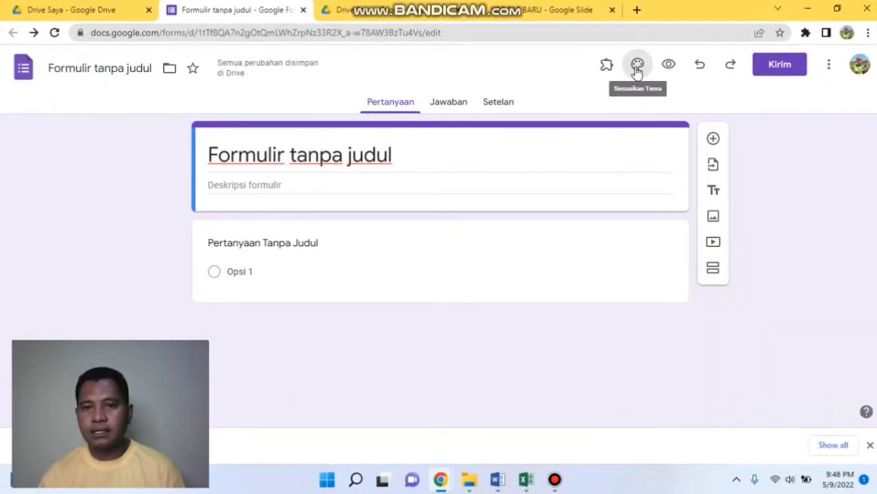
- Upload the KOP PAS BARU image from Downloads as the form's header through the theme options
{"action": "left_click", "coordinate": [637, 68]}
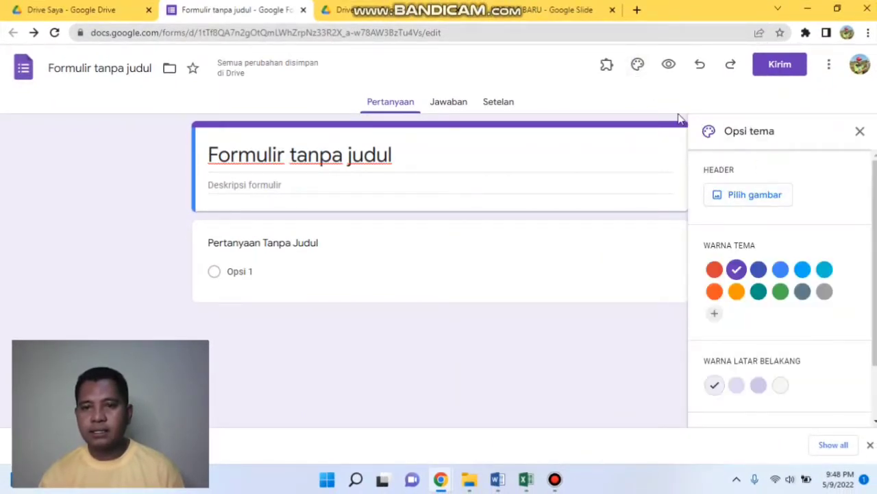
{"action": "left_click", "coordinate": [738, 197]}
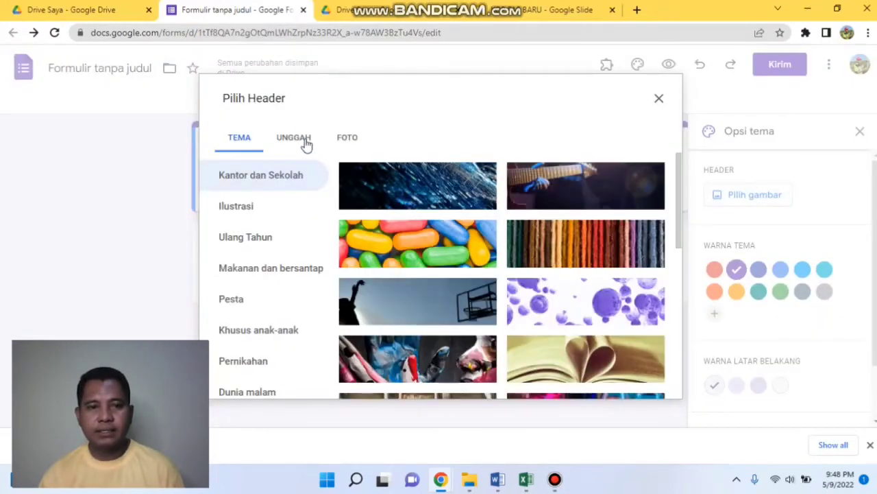
{"action": "left_click", "coordinate": [304, 142]}
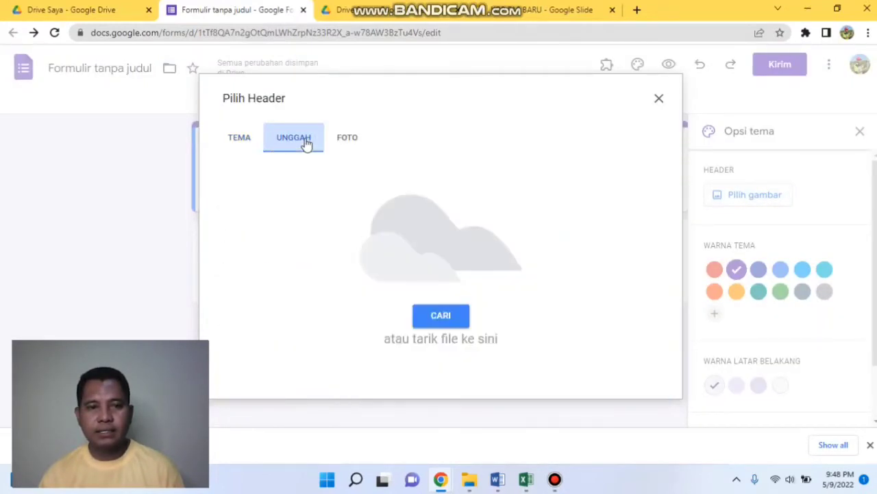
{"action": "left_click", "coordinate": [450, 315]}
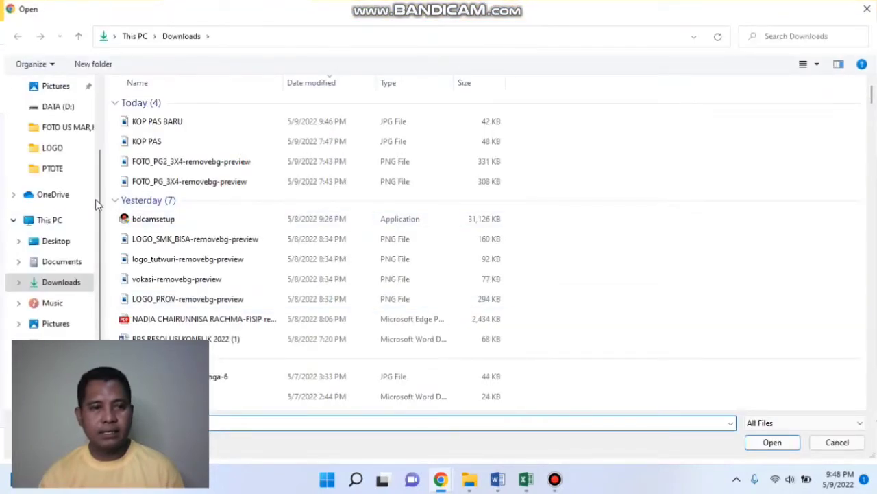
{"action": "left_click", "coordinate": [172, 124]}
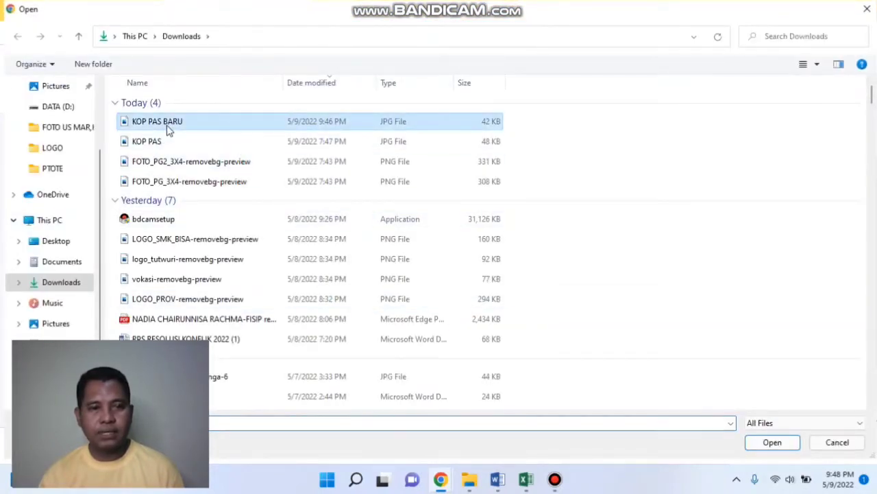
{"action": "left_click", "coordinate": [773, 442]}
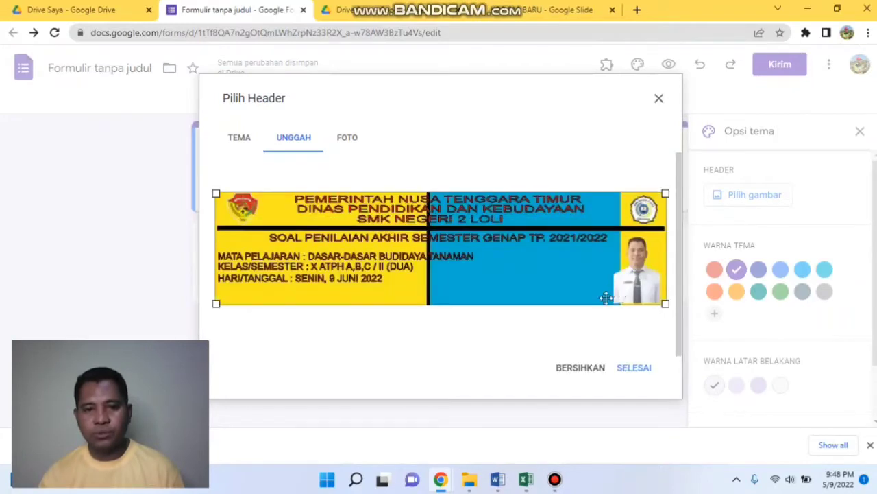
{"action": "left_click", "coordinate": [643, 372]}
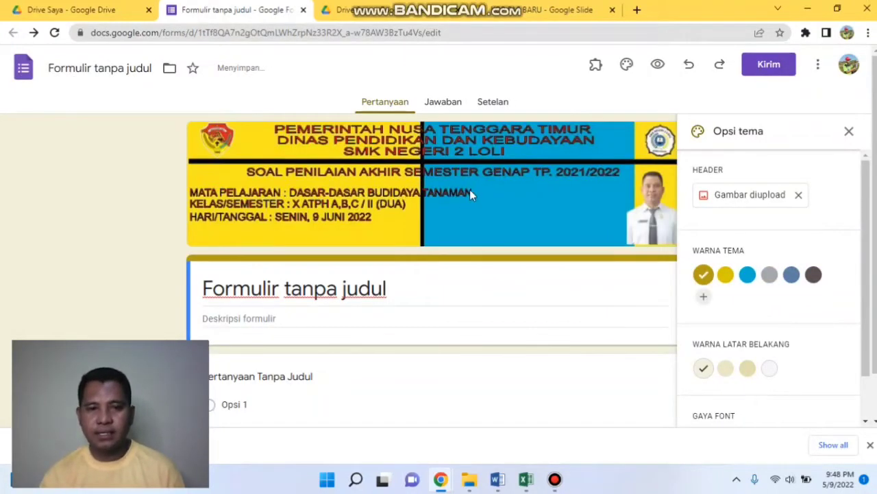
- Replace the form's title with "SOAL PENILAIAN AKHIR SEMESTER GENAP TP. 2021/2022"
{"action": "scroll", "coordinate": [461, 214], "scroll_direction": "down", "scroll_amount": 1}
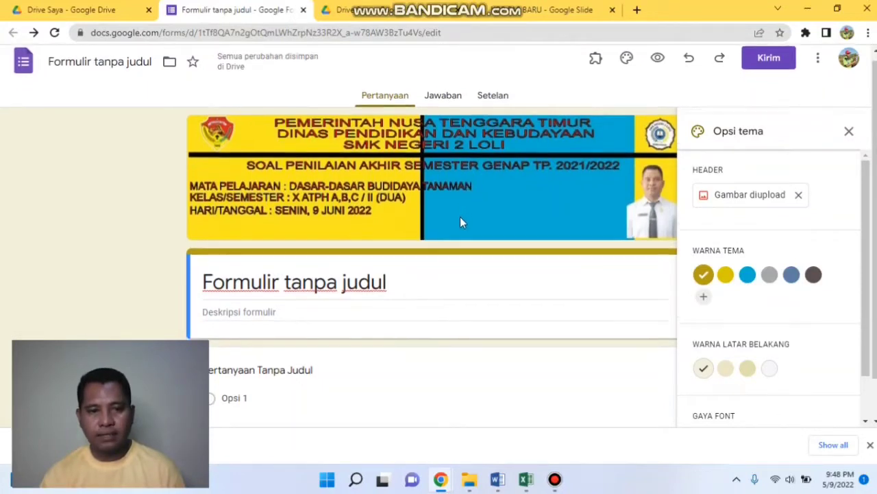
{"action": "left_click", "coordinate": [407, 233]}
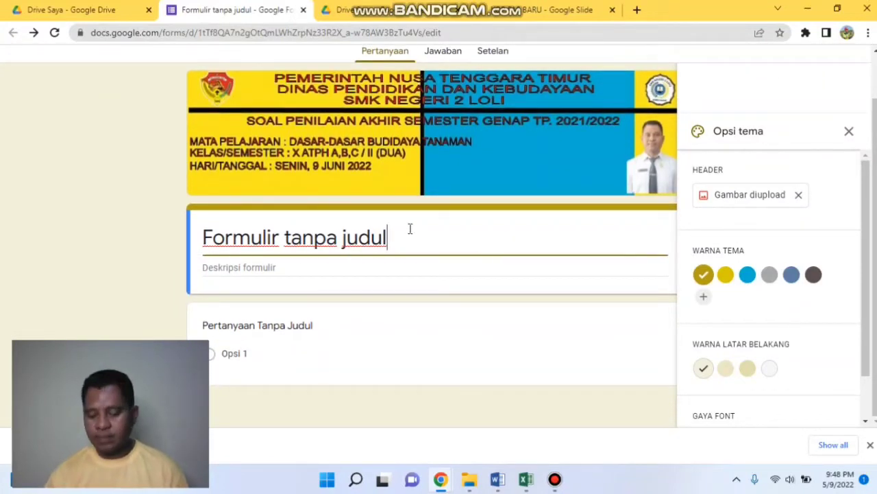
{"action": "key", "text": "BackSpace"}
{"action": "key", "text": "BackSpace"}
{"action": "key", "text": "BackSpace"}
{"action": "key", "text": "BackSpace"}
{"action": "key", "text": "BackSpace"}
{"action": "key", "text": "BackSpace"}
{"action": "key", "text": "BackSpace"}
{"action": "key", "text": "BackSpace"}
{"action": "key", "text": "BackSpace"}
{"action": "key", "text": "BackSpace"}
{"action": "key", "text": "BackSpace"}
{"action": "key", "text": "BackSpace"}
{"action": "key", "text": "BackSpace"}
{"action": "key", "text": "BackSpace"}
{"action": "key", "text": "BackSpace"}
{"action": "key", "text": "BackSpace"}
{"action": "key", "text": "BackSpace"}
{"action": "key", "text": "BackSpace"}
{"action": "key", "text": "BackSpace"}
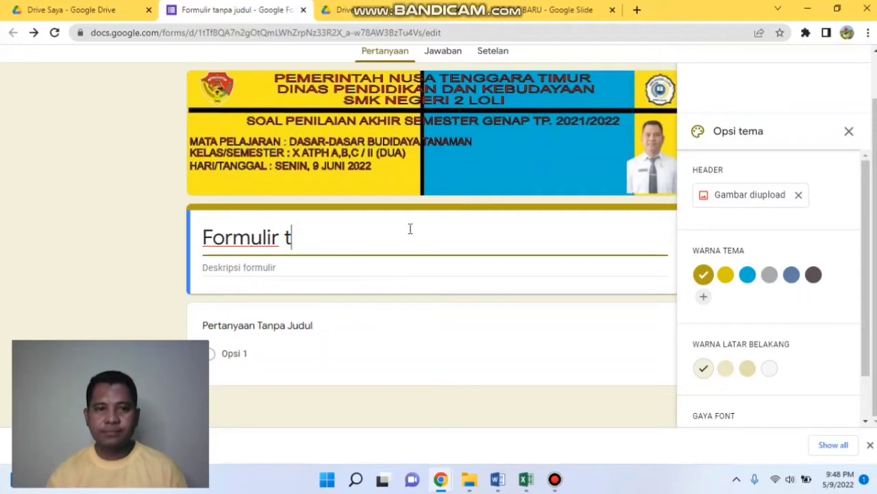
{"action": "key", "text": "BackSpace"}
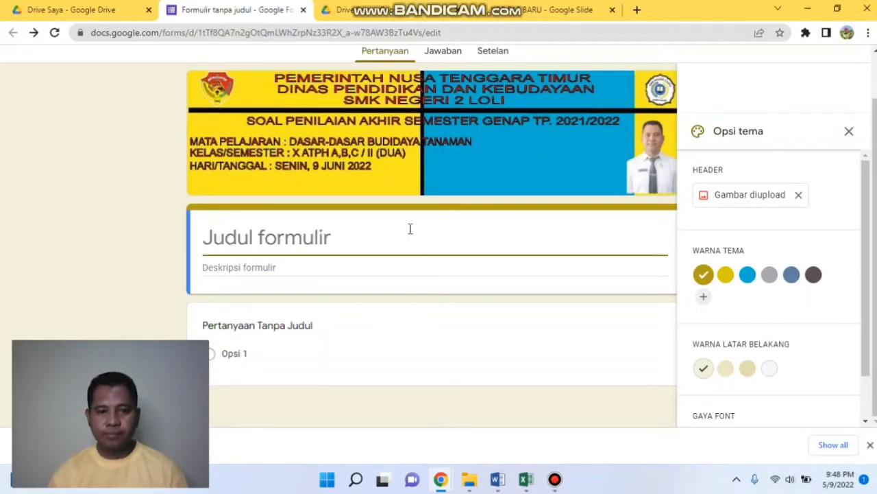
{"action": "type", "text": "SOAL"}
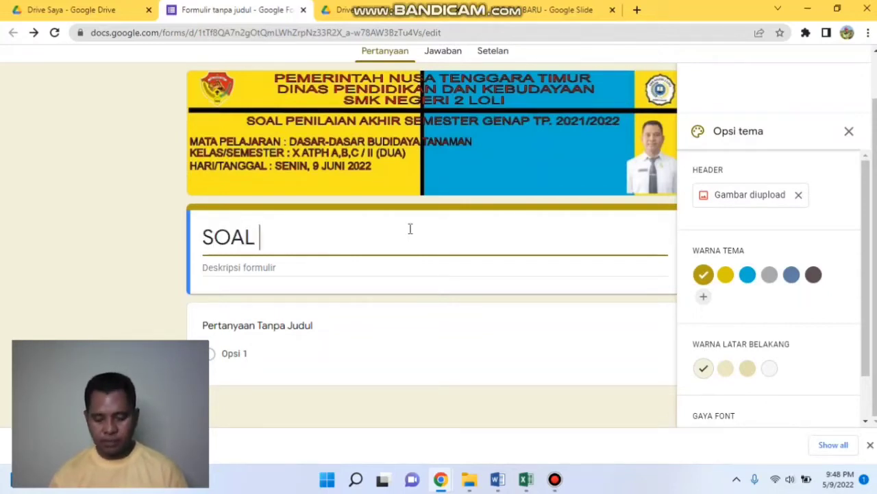
{"action": "type", "text": " PENILAIA"}
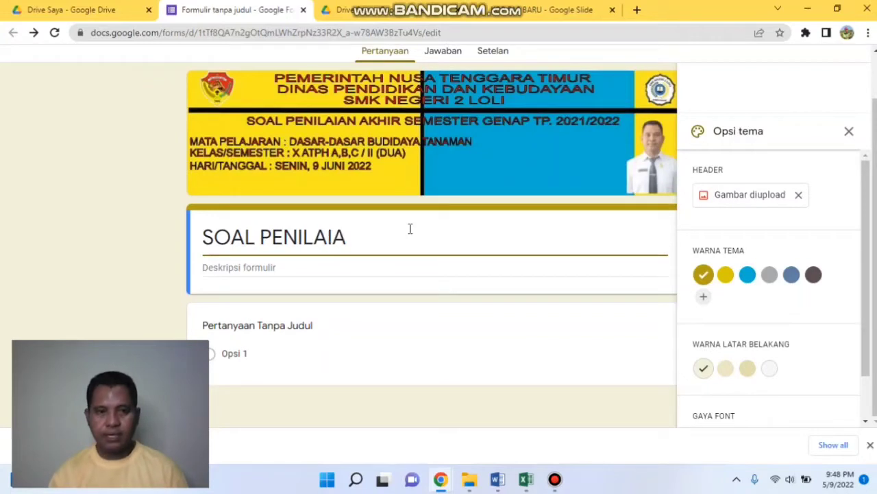
{"action": "type", "text": "AN"}
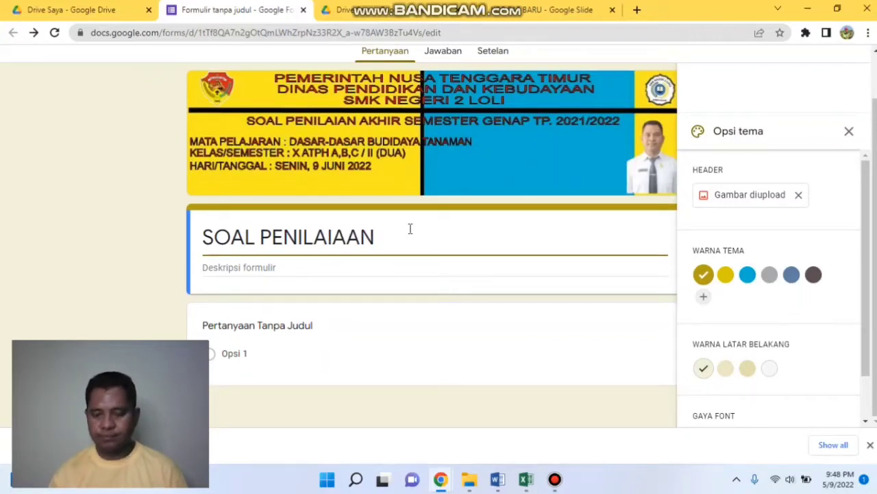
{"action": "key", "text": "BackSpace"}
{"action": "key", "text": "BackSpace"}
{"action": "type", "text": "N AKHI"}
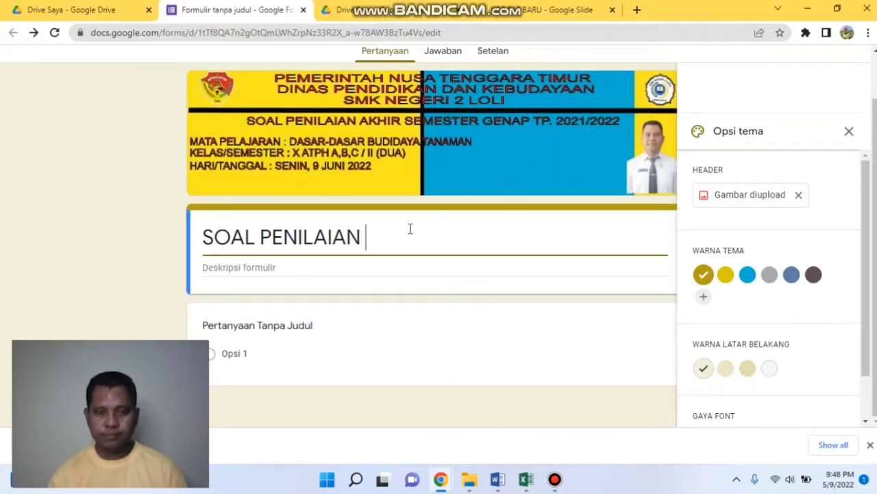
{"action": "type", "text": "R S"}
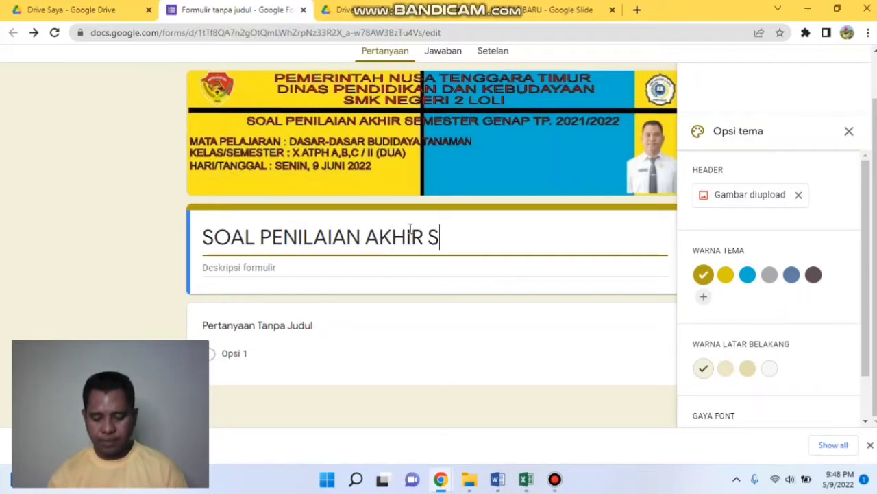
{"action": "type", "text": "EMESTER "}
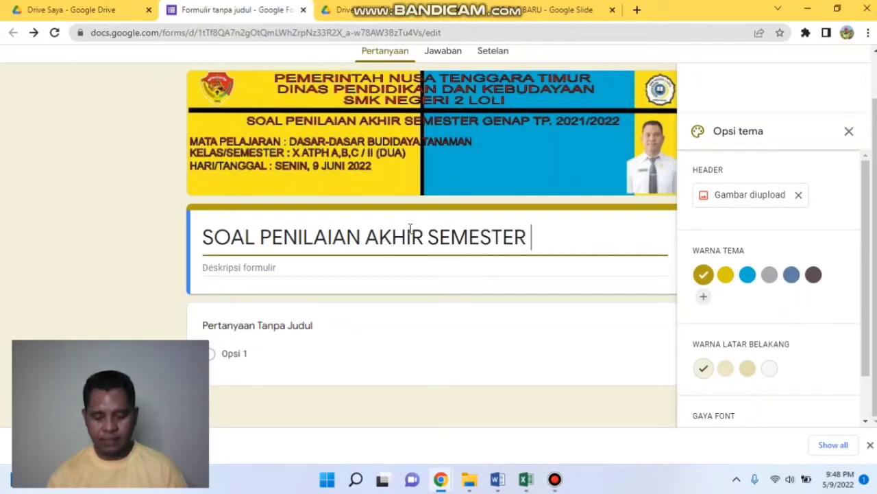
{"action": "type", "text": "GENAP TP. 2021"}
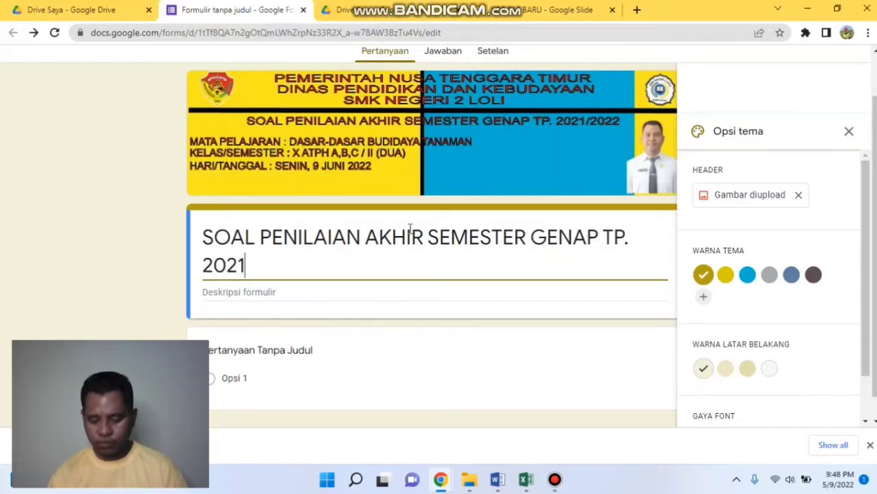
{"action": "type", "text": "/2022"}
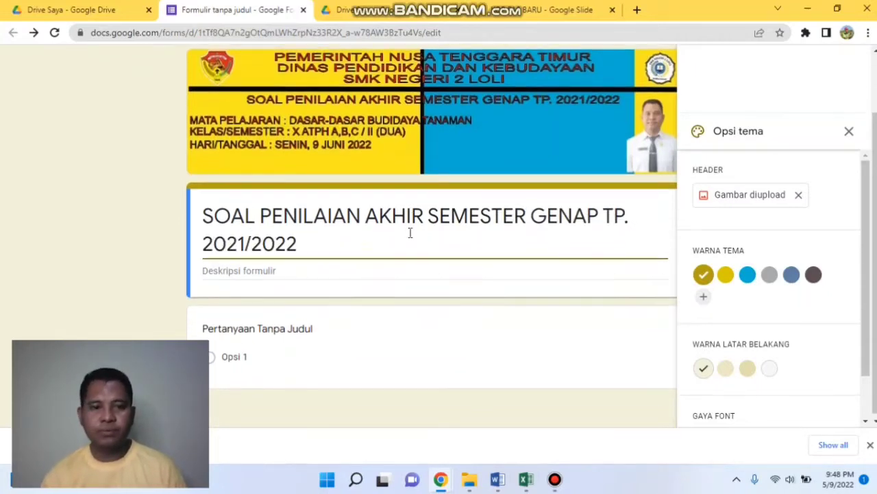
- Close the theme options and title the form's first, untitled question NAMA
{"action": "scroll", "coordinate": [410, 231], "scroll_direction": "down", "scroll_amount": 1}
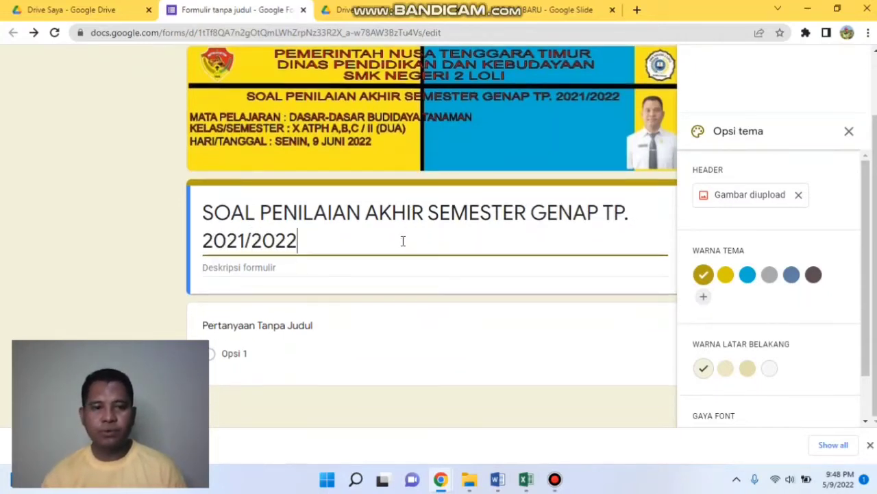
{"action": "left_click", "coordinate": [237, 331]}
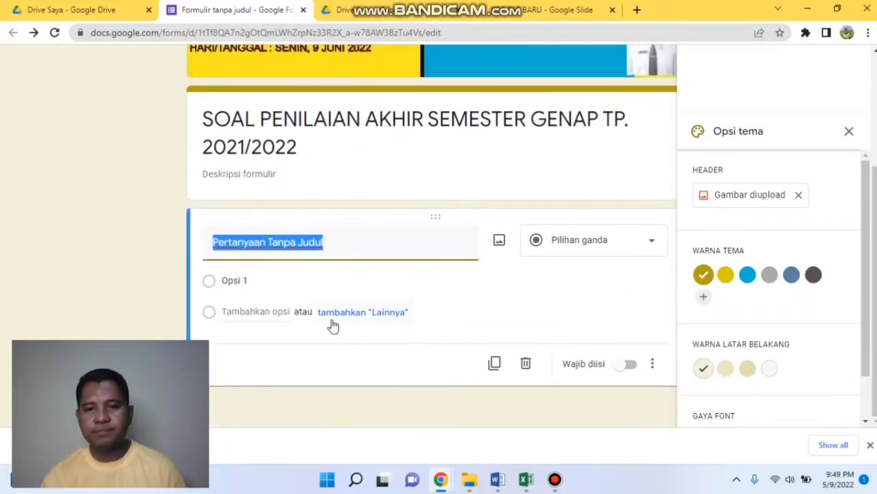
{"action": "left_click", "coordinate": [848, 132]}
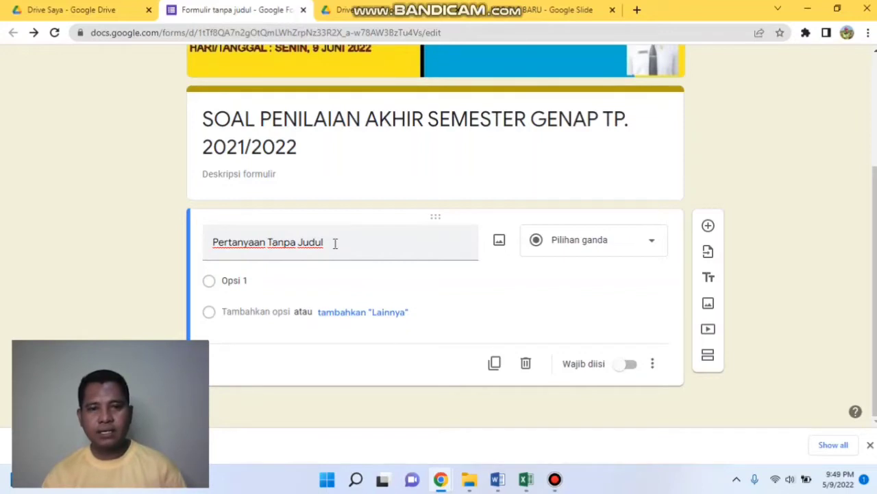
{"action": "left_click", "coordinate": [335, 243]}
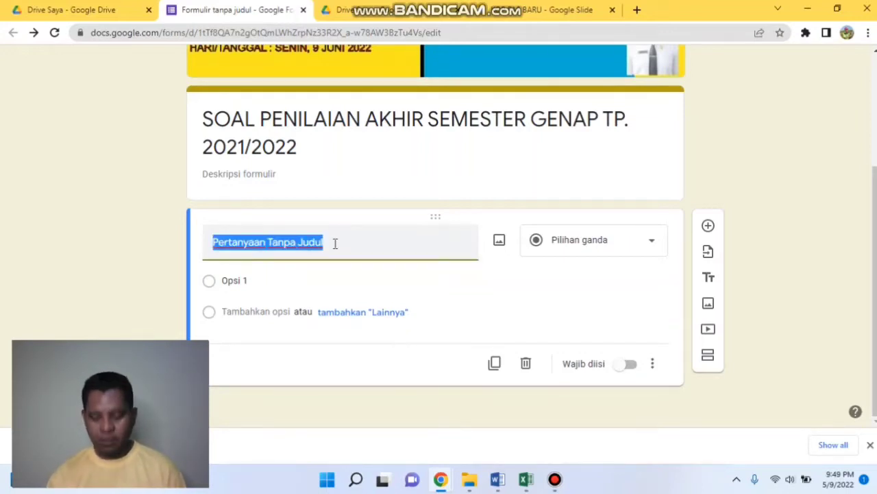
{"action": "type", "text": "NAMA"}
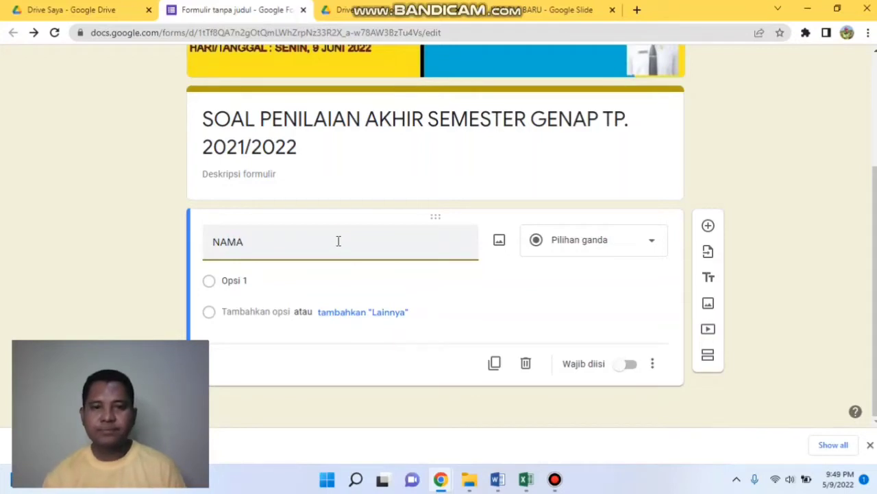
- Set the NAMA question's type to Jawaban singkat and make it required
{"action": "left_click", "coordinate": [593, 273]}
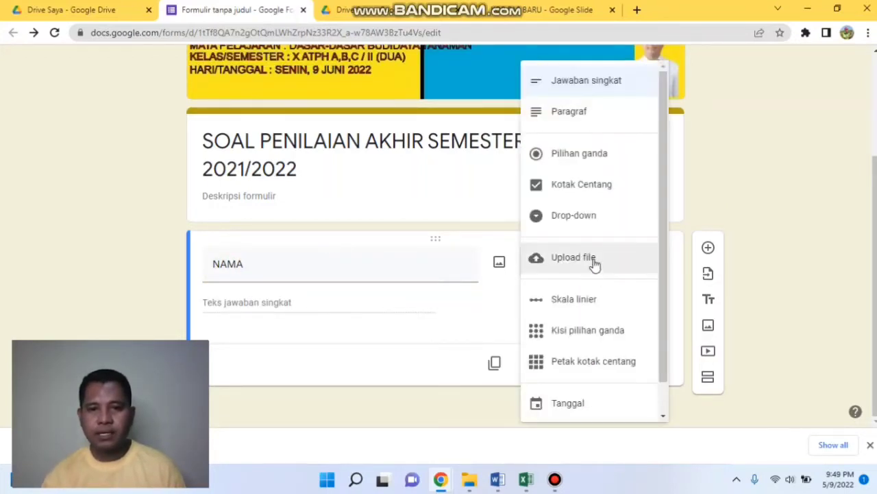
{"action": "left_click", "coordinate": [580, 93]}
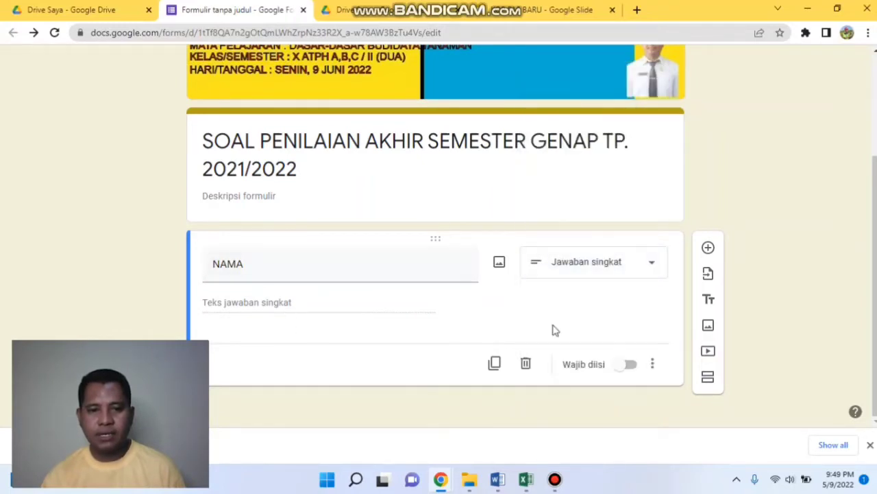
{"action": "left_click", "coordinate": [624, 365]}
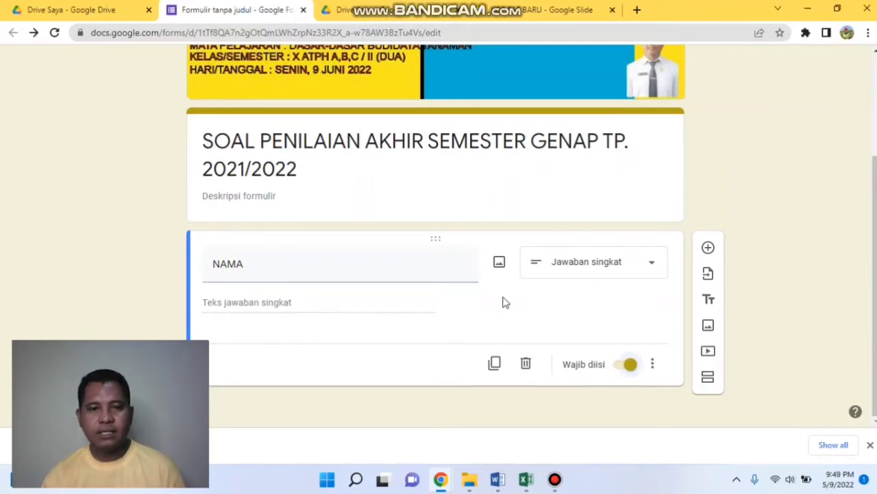
- Add a new question below NAMA and title it KELAS
{"action": "left_click", "coordinate": [708, 248]}
{"action": "scroll", "coordinate": [379, 354], "scroll_direction": "down", "scroll_amount": 2}
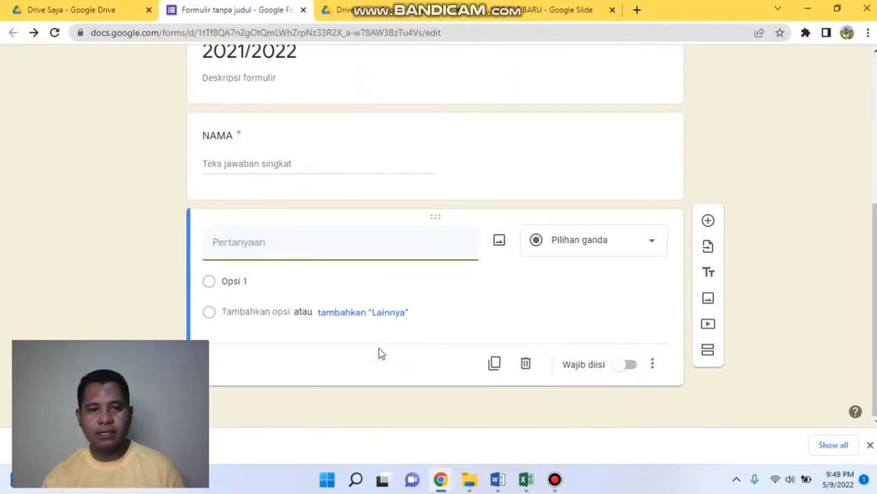
{"action": "type", "text": "KELAS"}
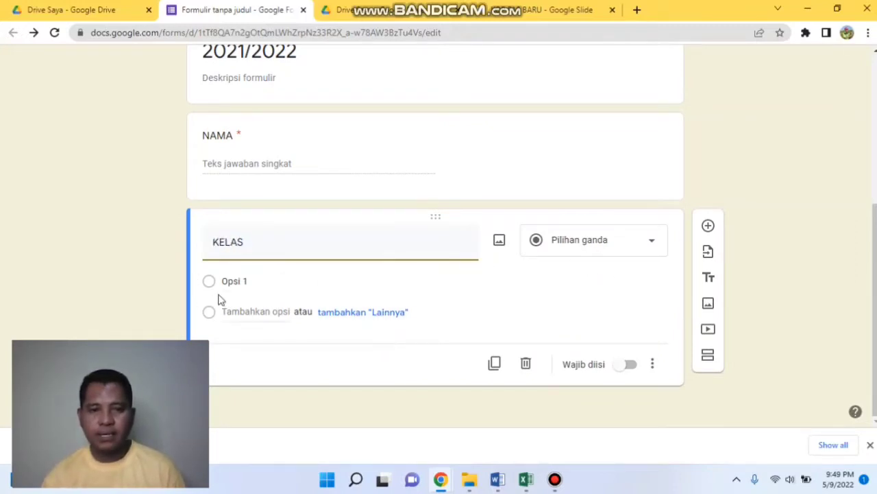
- Give the KELAS question three multiple-choice options: X ATPAH A, X ATPH B and X ATPH C
{"action": "left_click", "coordinate": [246, 284]}
{"action": "type", "text": "X ATPAH A"}
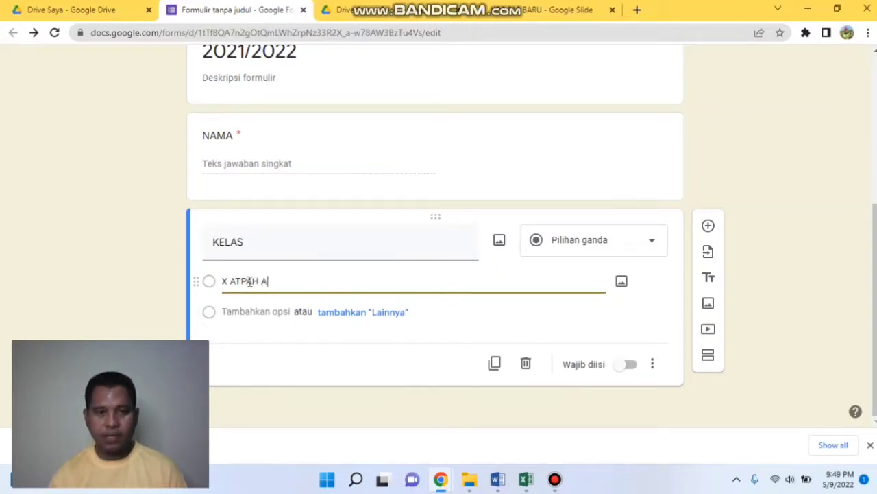
{"action": "left_click", "coordinate": [254, 312]}
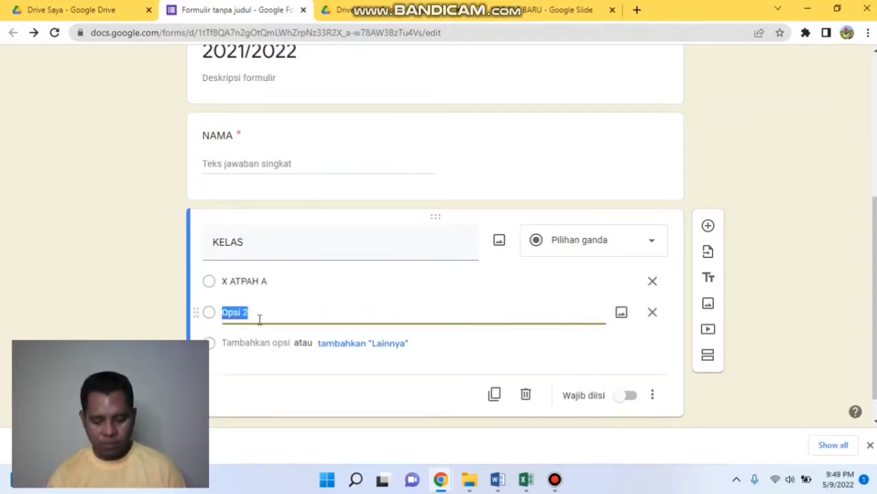
{"action": "type", "text": "X "}
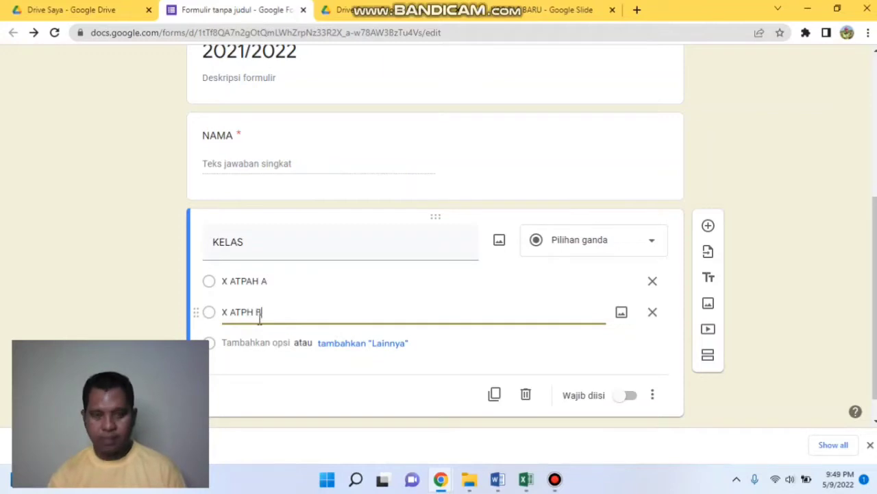
{"action": "type", "text": "ATPH B"}
{"action": "left_click", "coordinate": [267, 341]}
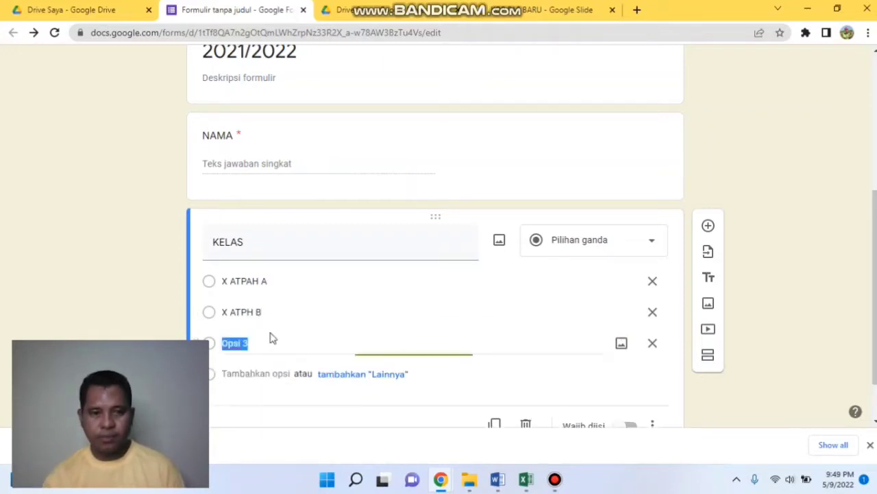
{"action": "type", "text": "X ATPH"}
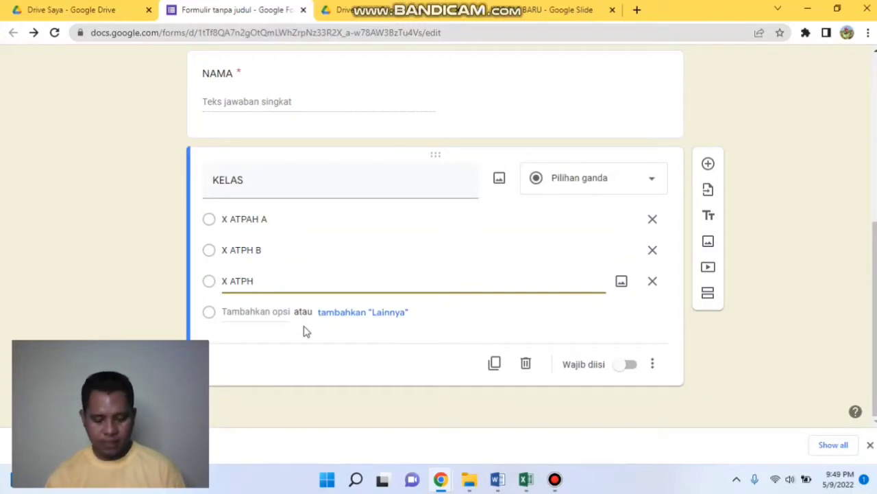
{"action": "type", "text": " C"}
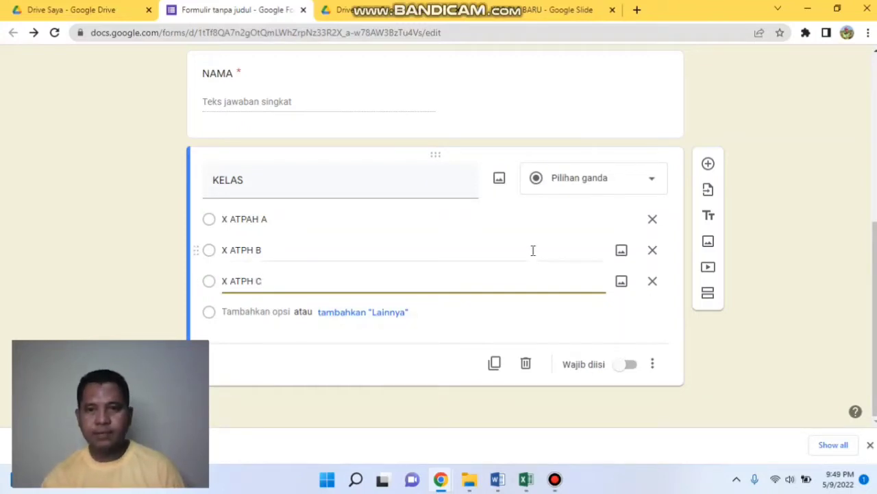
- Make the KELAS question required
{"action": "left_click", "coordinate": [624, 366]}
{"action": "scroll", "coordinate": [375, 169], "scroll_direction": "up", "scroll_amount": 3}
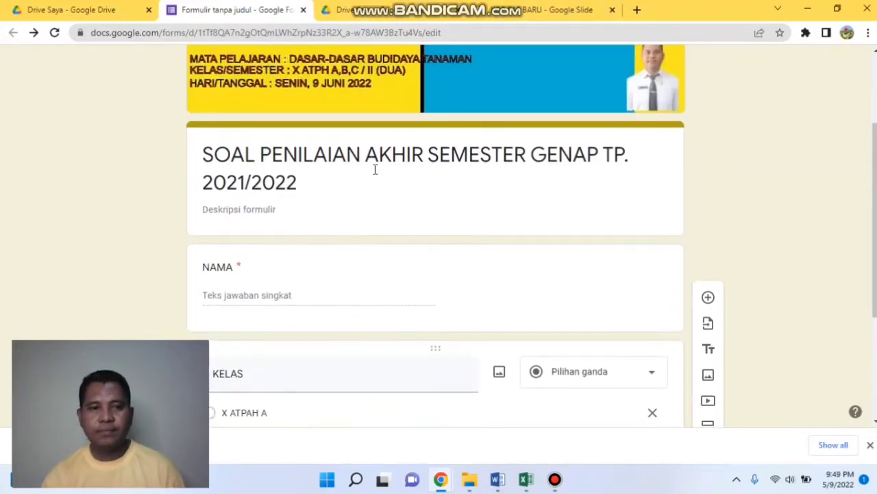
{"action": "scroll", "coordinate": [375, 172], "scroll_direction": "down", "scroll_amount": 2}
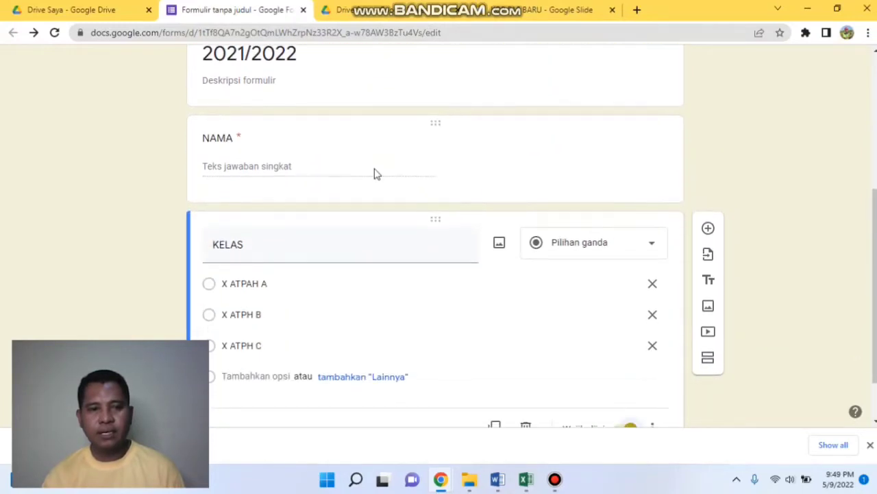
{"action": "scroll", "coordinate": [375, 174], "scroll_direction": "down", "scroll_amount": 1}
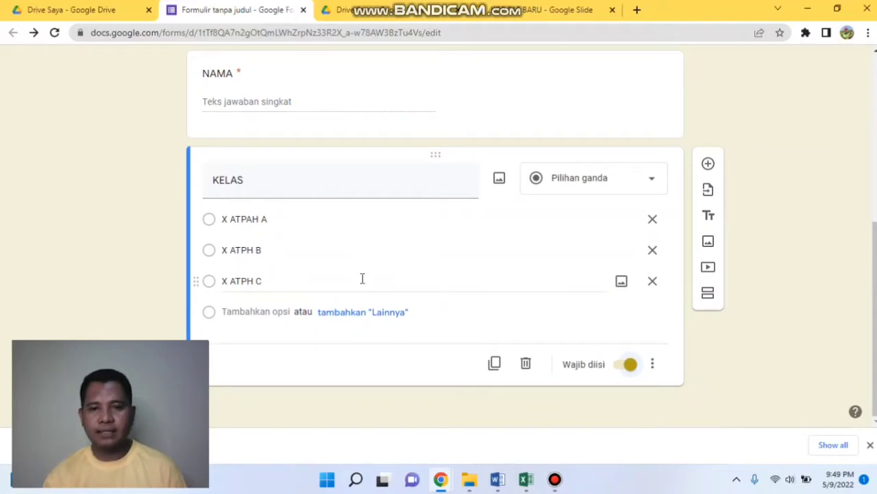
{"action": "scroll", "coordinate": [361, 279], "scroll_direction": "up", "scroll_amount": 2}
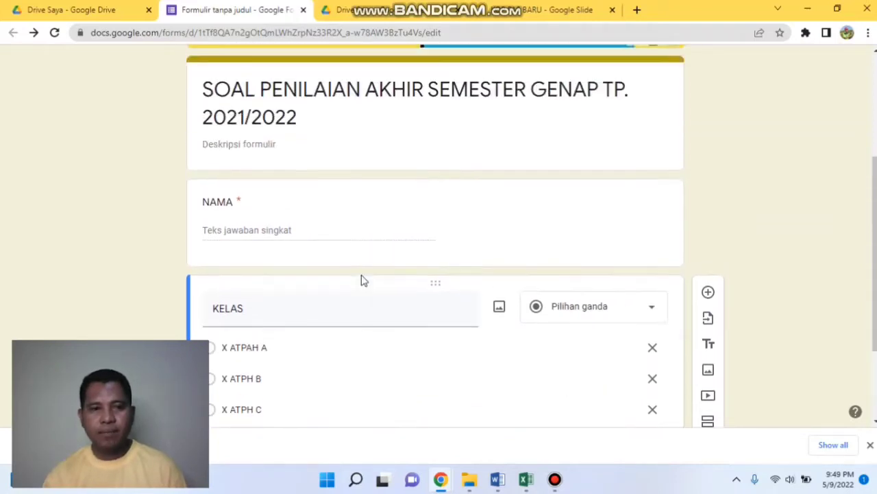
{"action": "scroll", "coordinate": [361, 277], "scroll_direction": "down", "scroll_amount": 2}
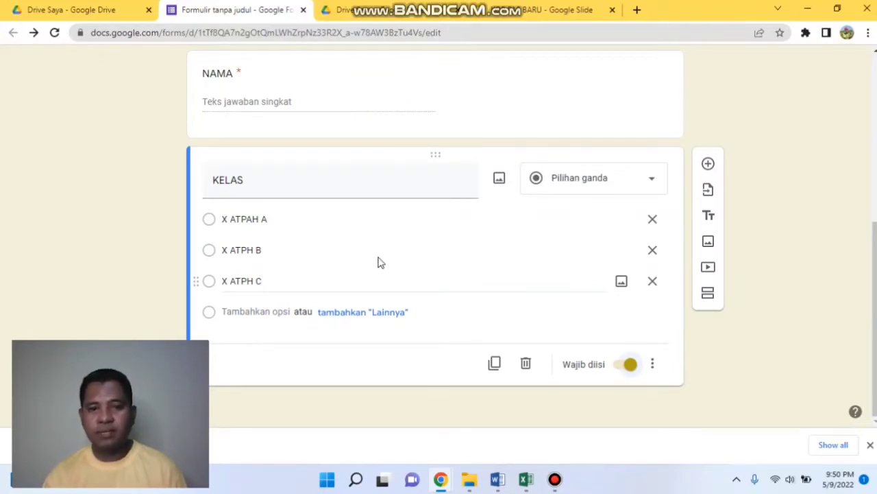
- Add a new question below KELAS and title it PASSWORD
{"action": "left_click", "coordinate": [709, 166]}
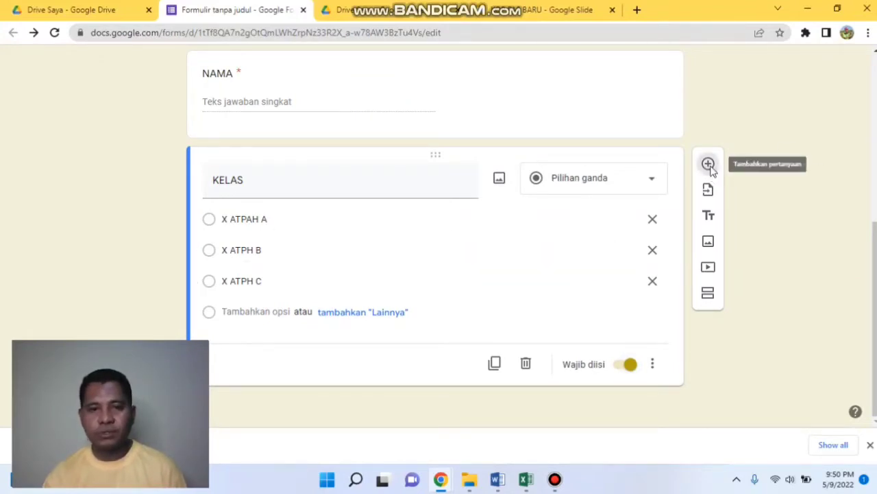
{"action": "type", "text": "PASSWOR"}
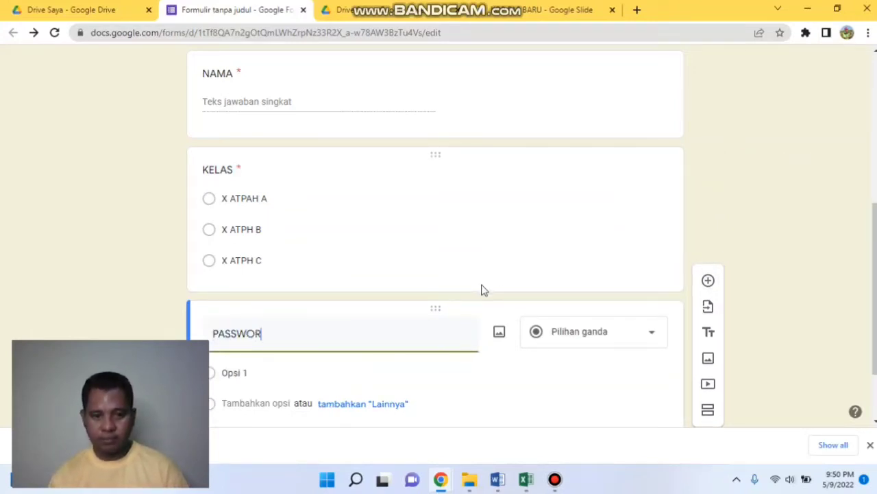
{"action": "type", "text": "D"}
{"action": "scroll", "coordinate": [398, 362], "scroll_direction": "down", "scroll_amount": 2}
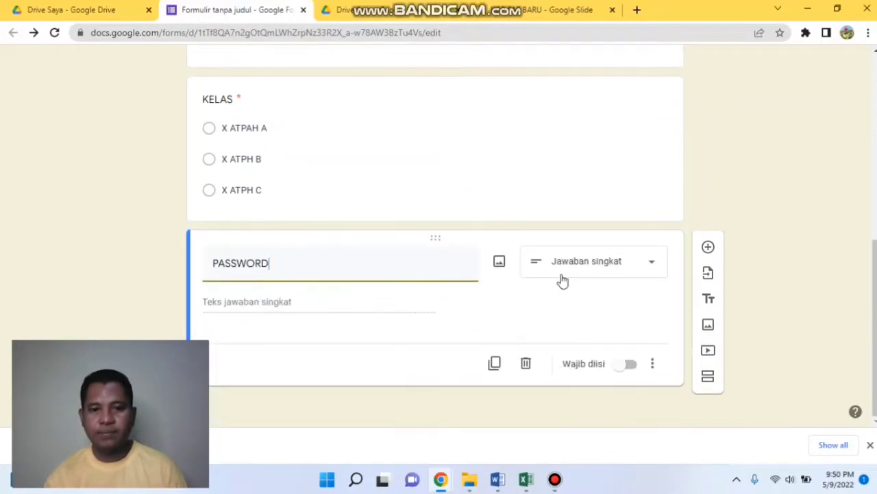
- Set the PASSWORD question's type to Jawaban singkat and make it required
{"action": "left_click", "coordinate": [578, 274]}
{"action": "left_click", "coordinate": [580, 92]}
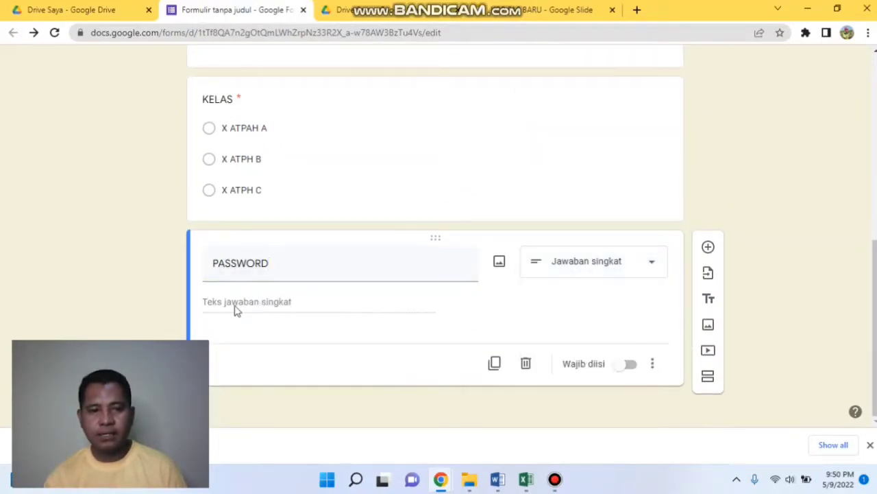
{"action": "left_click", "coordinate": [627, 366]}
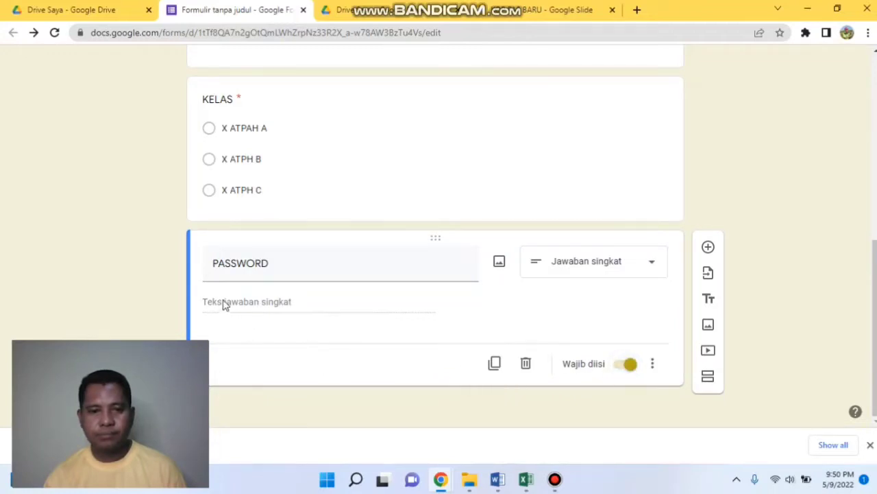
- Add response validation to the PASSWORD question: Teks, Berisi, the exam password, with the custom error text "Salah bestie !!!"
{"action": "left_click", "coordinate": [651, 369]}
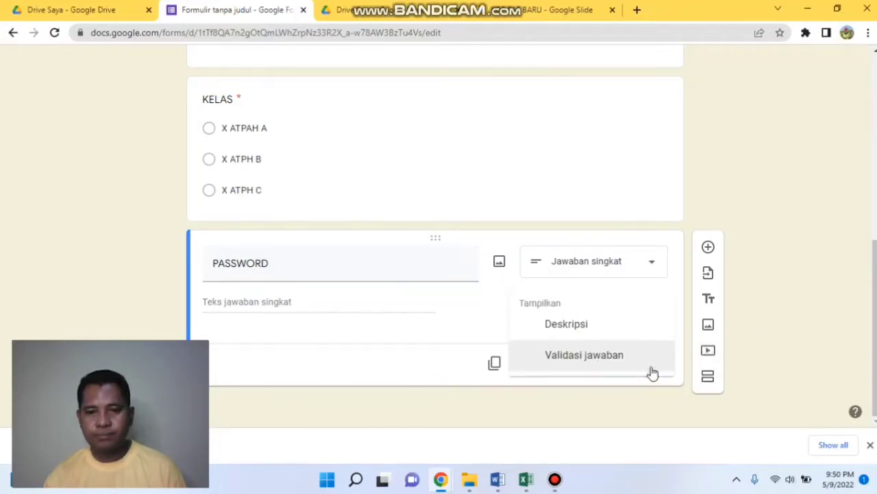
{"action": "left_click", "coordinate": [582, 358]}
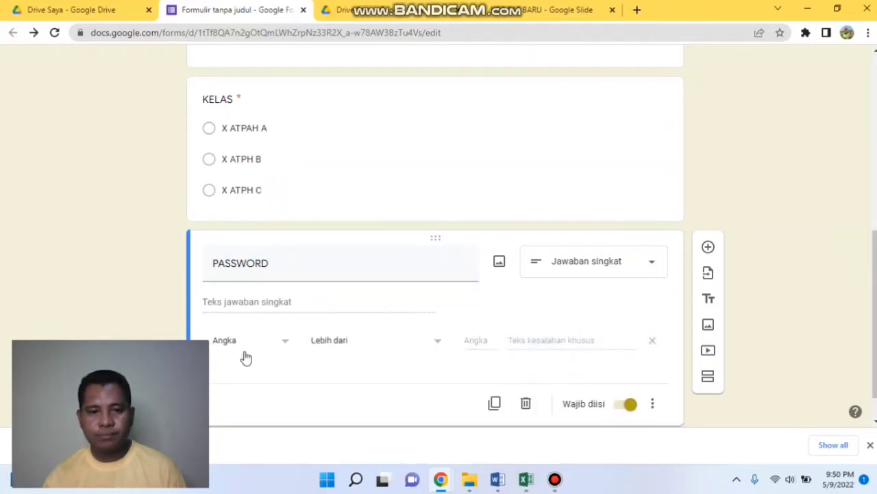
{"action": "left_click", "coordinate": [287, 346]}
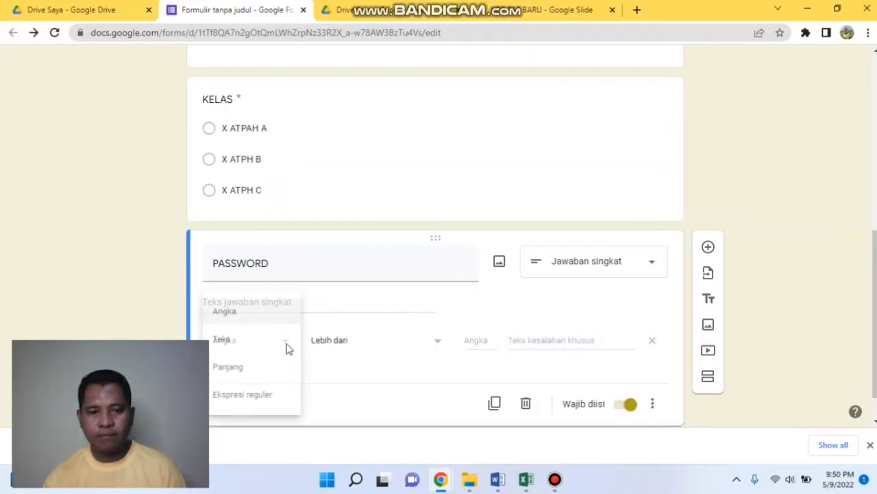
{"action": "left_click", "coordinate": [233, 343]}
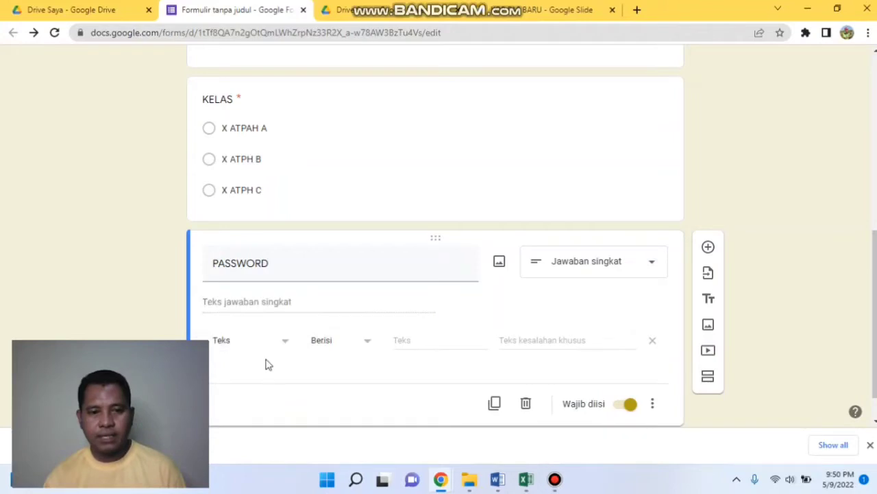
{"action": "left_click", "coordinate": [402, 340]}
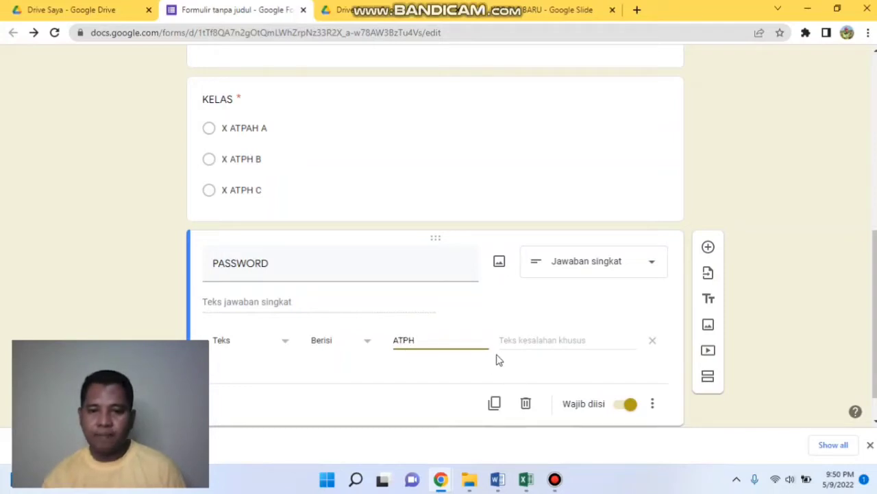
{"action": "left_click", "coordinate": [516, 342]}
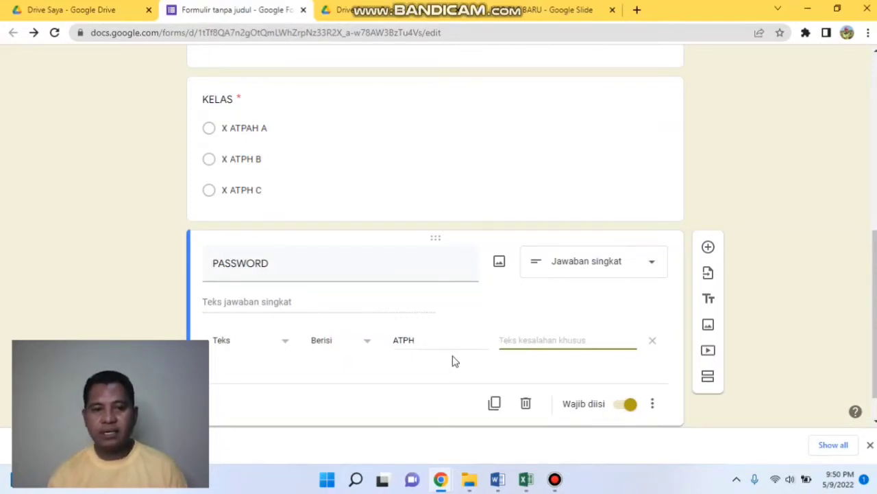
{"action": "type", "text": "Salah bestie !!!"}
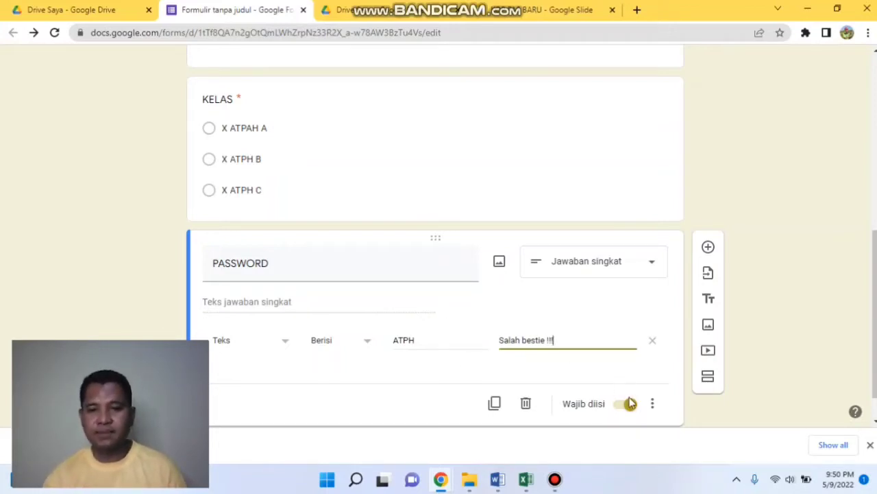
- Add a new section to the form after the PASSWORD question
{"action": "scroll", "coordinate": [379, 297], "scroll_direction": "up", "scroll_amount": 4}
{"action": "scroll", "coordinate": [379, 296], "scroll_direction": "up", "scroll_amount": 2}
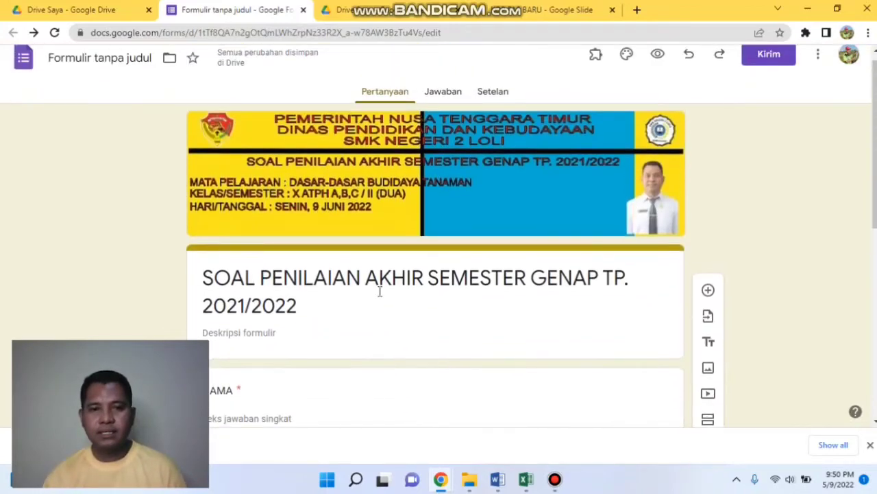
{"action": "scroll", "coordinate": [378, 292], "scroll_direction": "down", "scroll_amount": 7}
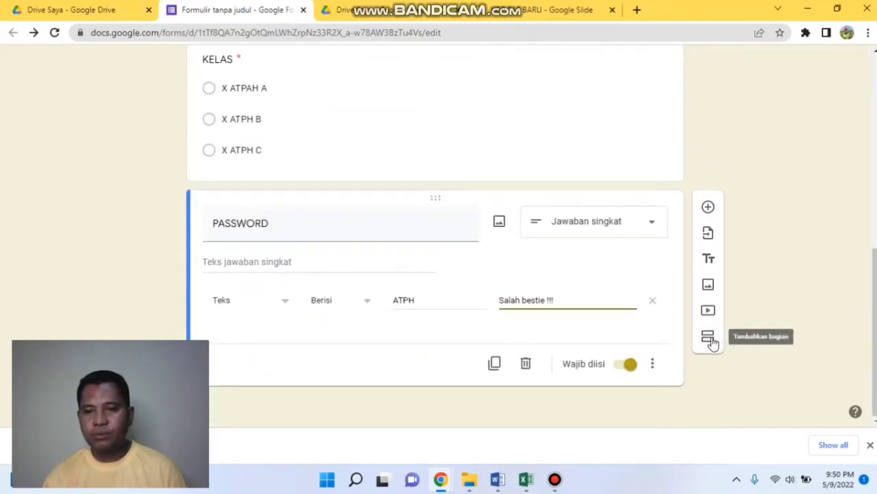
{"action": "scroll", "coordinate": [525, 301], "scroll_direction": "up", "scroll_amount": 5}
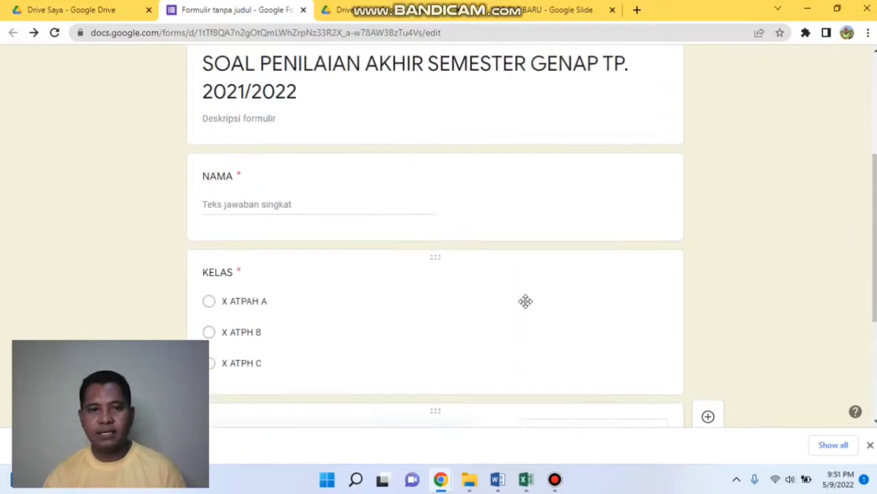
{"action": "scroll", "coordinate": [525, 306], "scroll_direction": "down", "scroll_amount": 5}
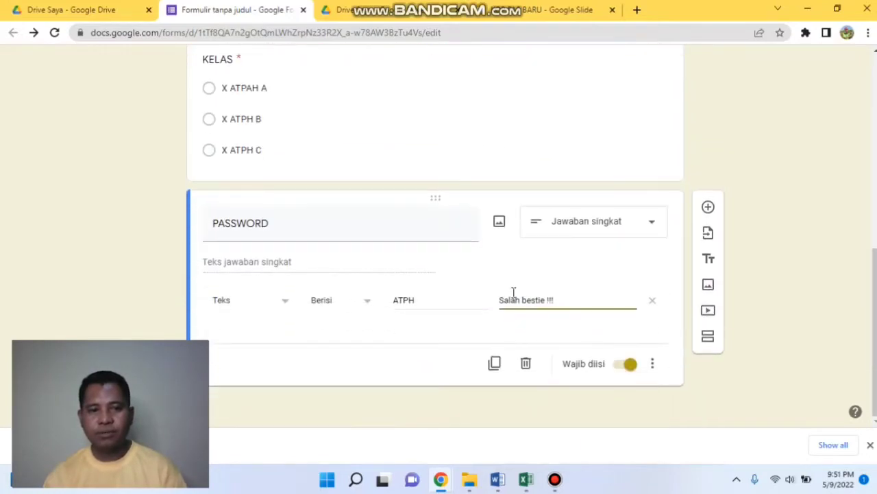
{"action": "scroll", "coordinate": [484, 295], "scroll_direction": "up", "scroll_amount": 2}
{"action": "scroll", "coordinate": [484, 294], "scroll_direction": "down", "scroll_amount": 2}
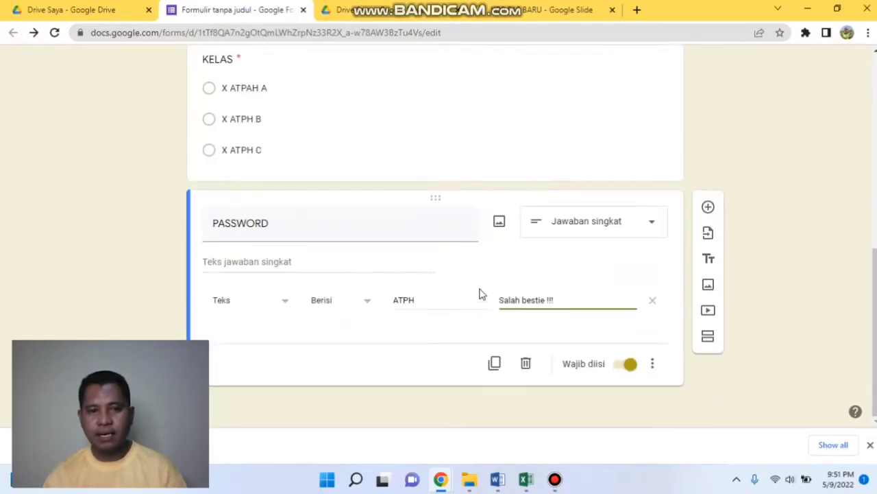
{"action": "left_click", "coordinate": [708, 341]}
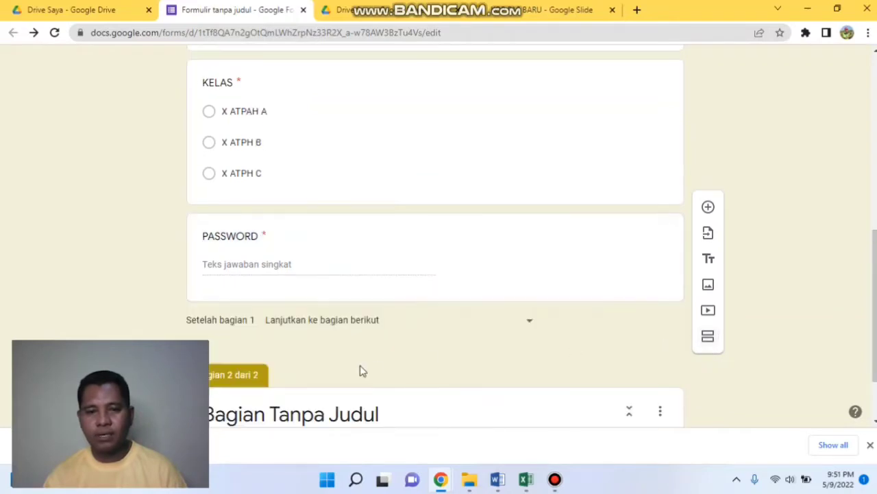
- Replace the new section's default title with PILIHAN GANDA
{"action": "scroll", "coordinate": [357, 357], "scroll_direction": "down", "scroll_amount": 1}
{"action": "left_click", "coordinate": [293, 336]}
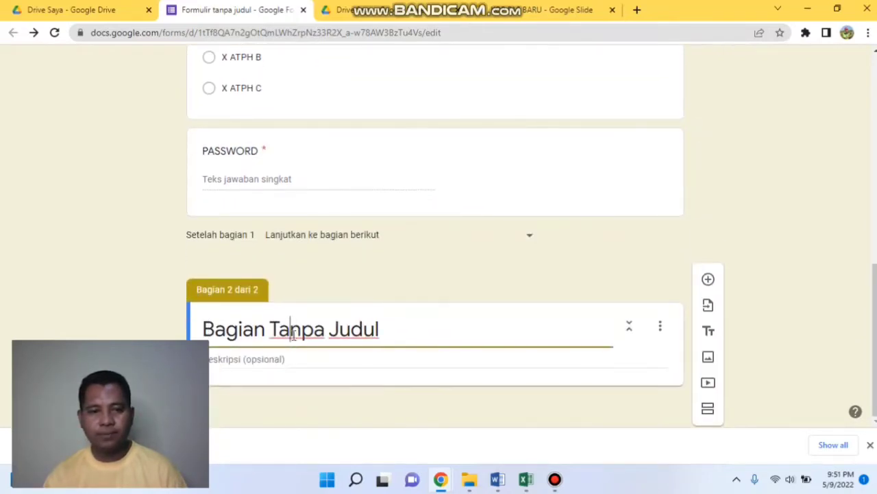
{"action": "key", "text": "BackSpace"}
{"action": "key", "text": "BackSpace"}
{"action": "key", "text": "BackSpace"}
{"action": "key", "text": "BackSpace"}
{"action": "key", "text": "BackSpace"}
{"action": "key", "text": "BackSpace"}
{"action": "key", "text": "BackSpace"}
{"action": "key", "text": "BackSpace"}
{"action": "key", "text": "BackSpace"}
{"action": "key", "text": "BackSpace"}
{"action": "key", "text": "BackSpace"}
{"action": "key", "text": "BackSpace"}
{"action": "key", "text": "BackSpace"}
{"action": "key", "text": "BackSpace"}
{"action": "key", "text": "BackSpace"}
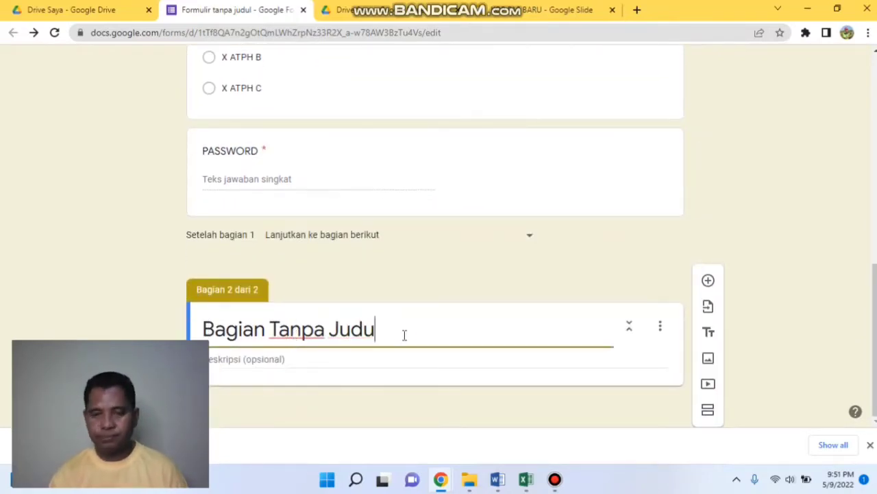
{"action": "key", "text": "BackSpace"}
{"action": "key", "text": "BackSpace"}
{"action": "key", "text": "BackSpace"}
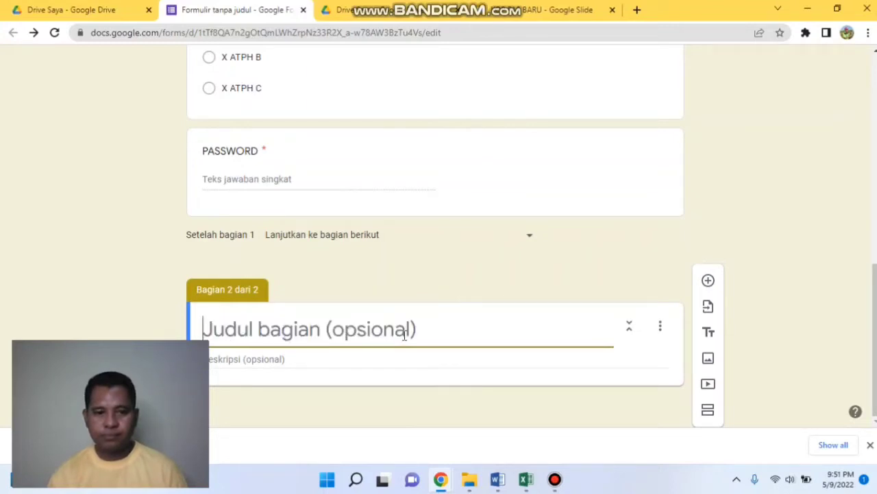
{"action": "type", "text": "PILIH"}
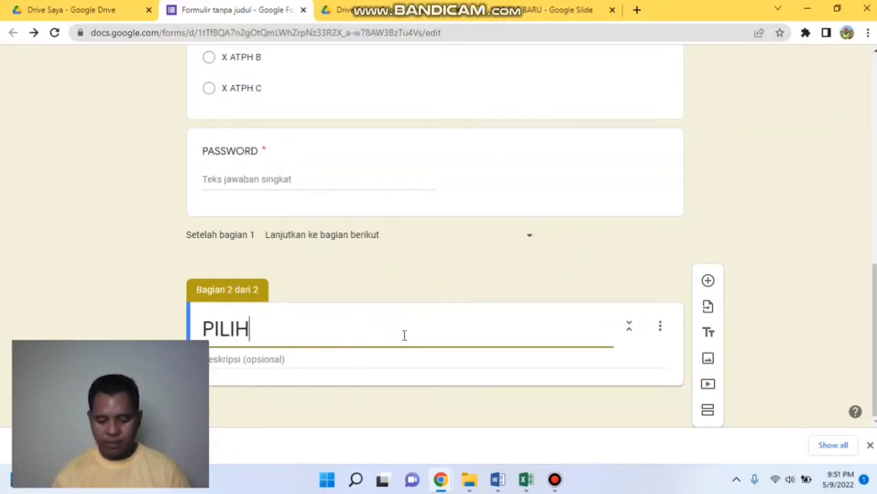
{"action": "type", "text": "AN GANDA"}
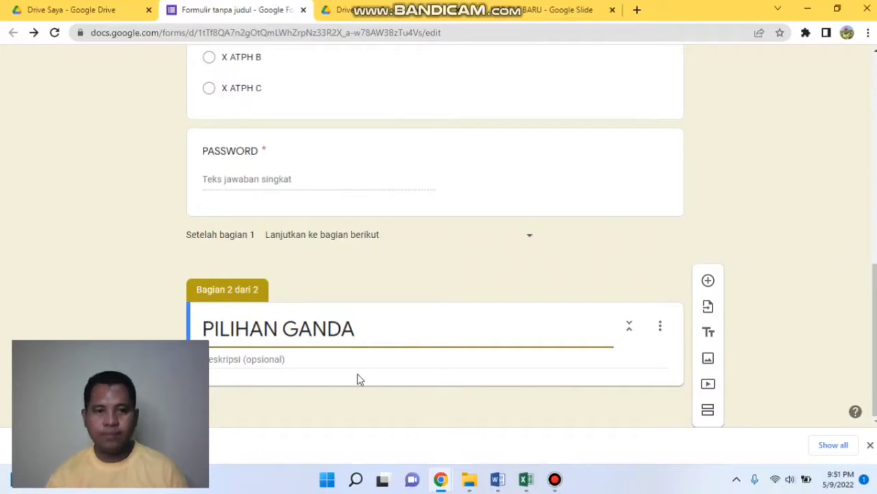
- Enter "PILIHLAH SALAH SATU JAWABAN YANG ANDA ANGGAP PALING BENAR !" as the PILIHAN GANDA section's description
{"action": "left_click", "coordinate": [325, 361]}
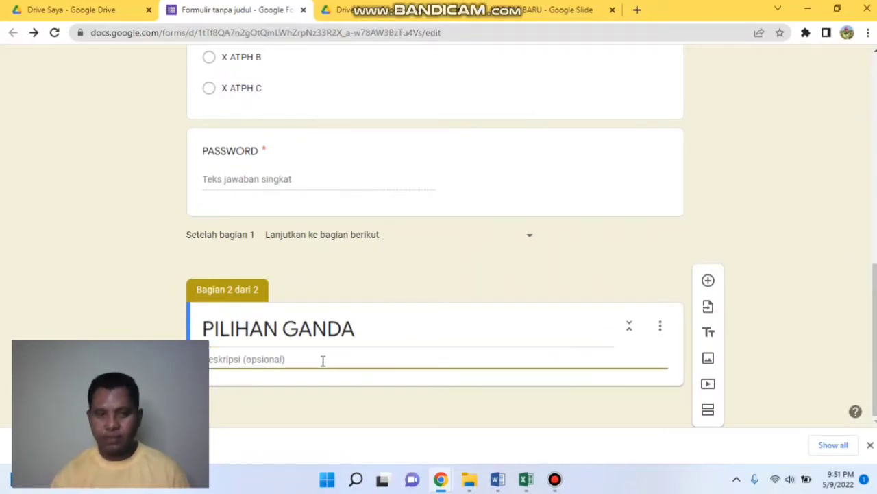
{"action": "type", "text": "P"}
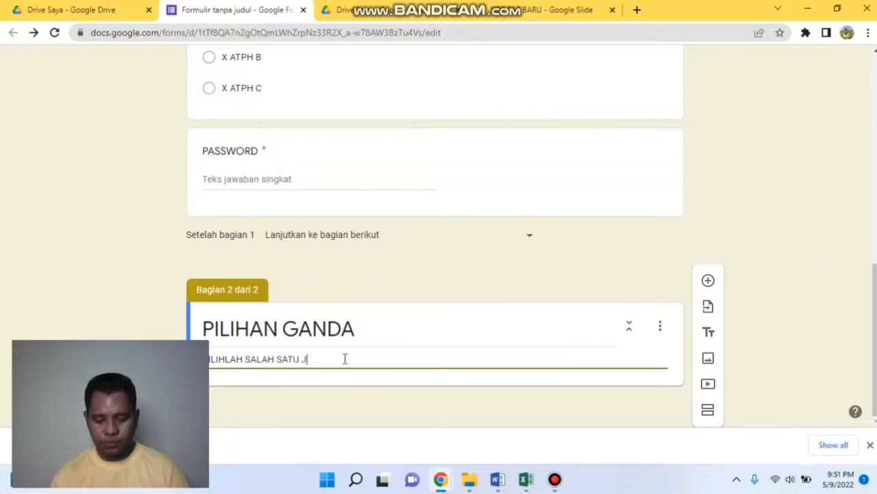
{"action": "type", "text": "AWABAN"}
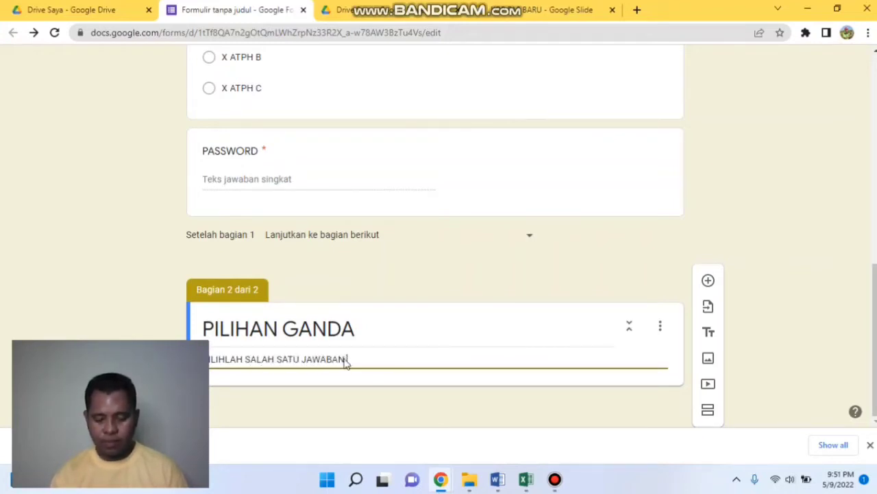
{"action": "type", "text": " YANG ANDA ANGG"}
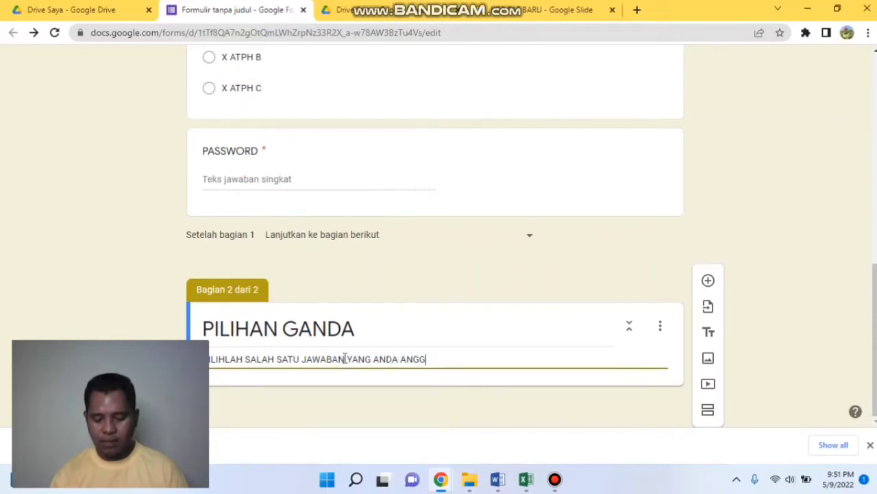
{"action": "type", "text": "AP PALING BENAR !"}
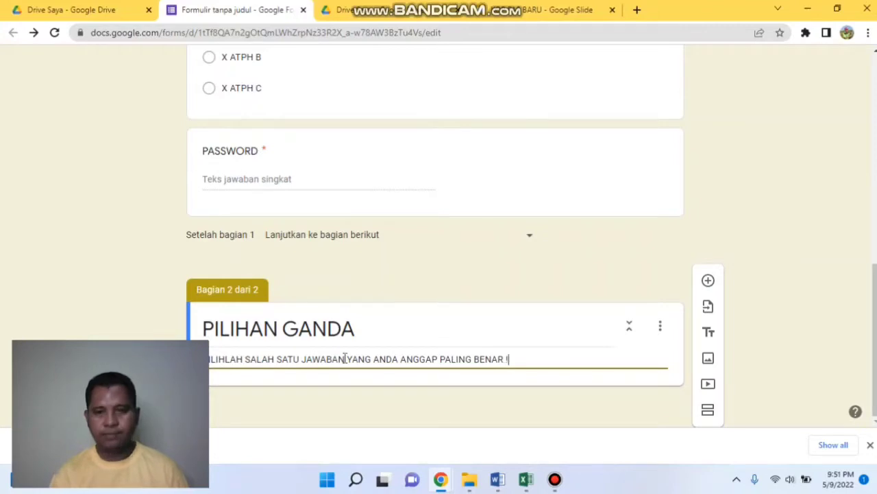
- Add a blank multiple-choice question to the PILIHAN GANDA section
{"action": "left_click", "coordinate": [708, 281]}
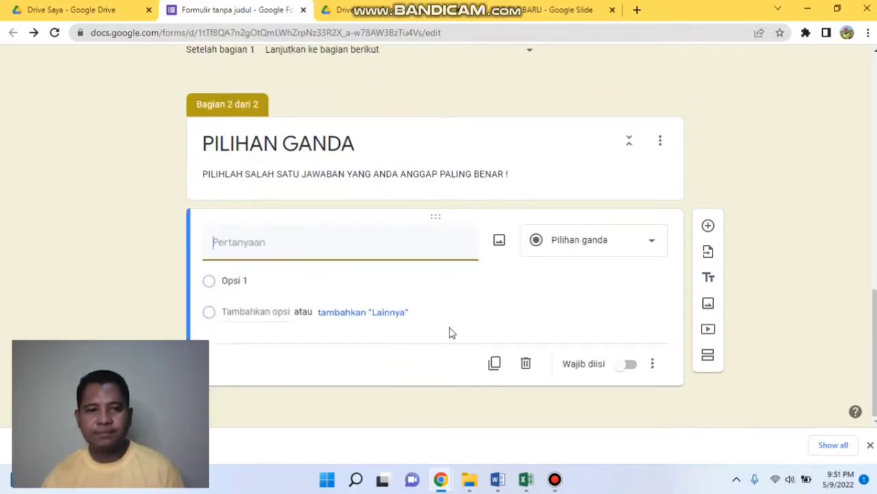
{"action": "scroll", "coordinate": [452, 333], "scroll_direction": "up", "scroll_amount": 2}
{"action": "scroll", "coordinate": [452, 333], "scroll_direction": "down", "scroll_amount": 2}
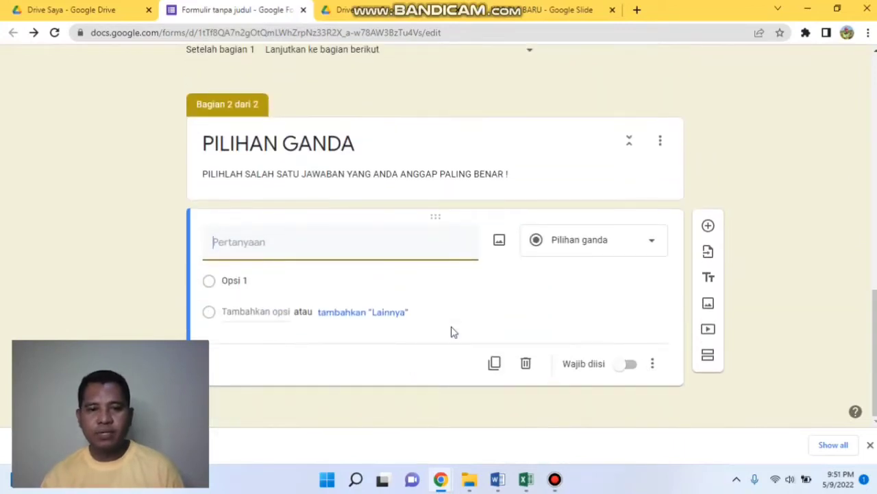
- Turn on "Jadikan ini sebagai kuis" in the form's settings to make the form a quiz
{"action": "scroll", "coordinate": [453, 329], "scroll_direction": "up", "scroll_amount": 10}
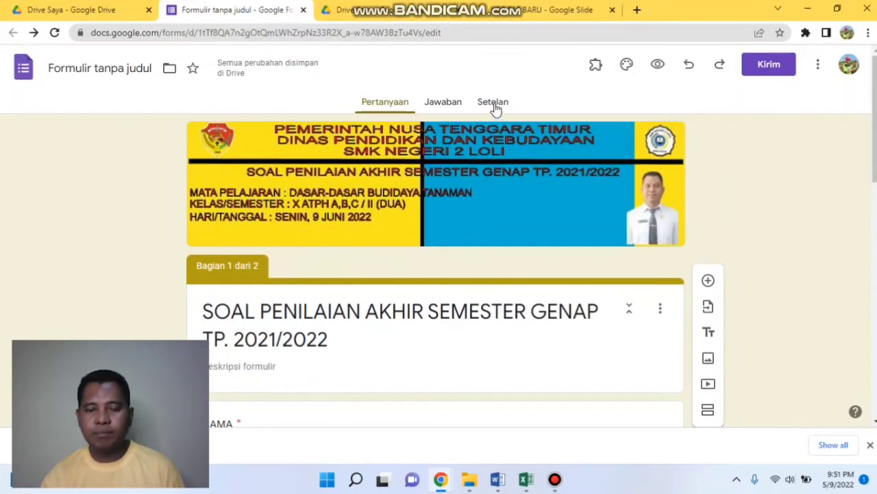
{"action": "left_click", "coordinate": [494, 103]}
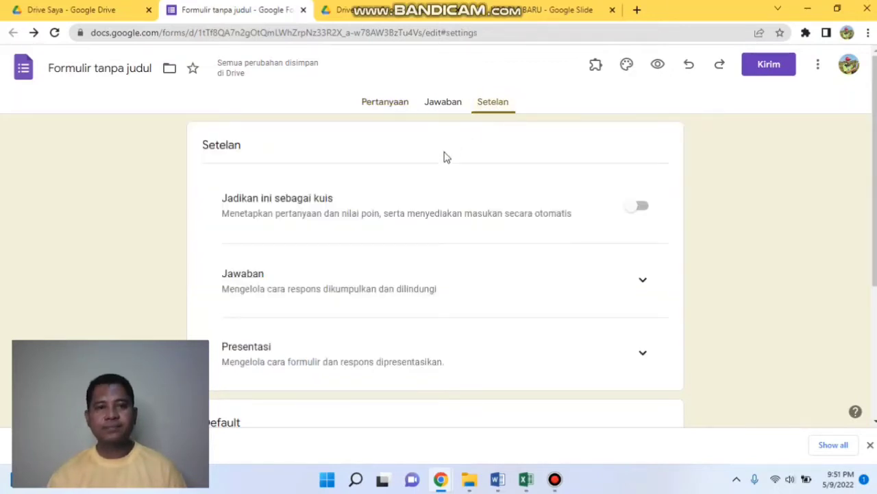
{"action": "scroll", "coordinate": [284, 166], "scroll_direction": "down", "scroll_amount": 3}
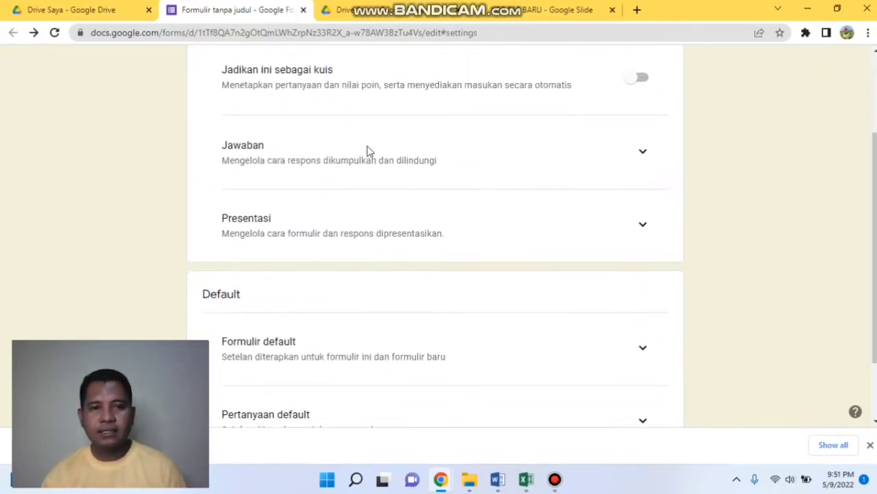
{"action": "scroll", "coordinate": [288, 162], "scroll_direction": "up", "scroll_amount": 1}
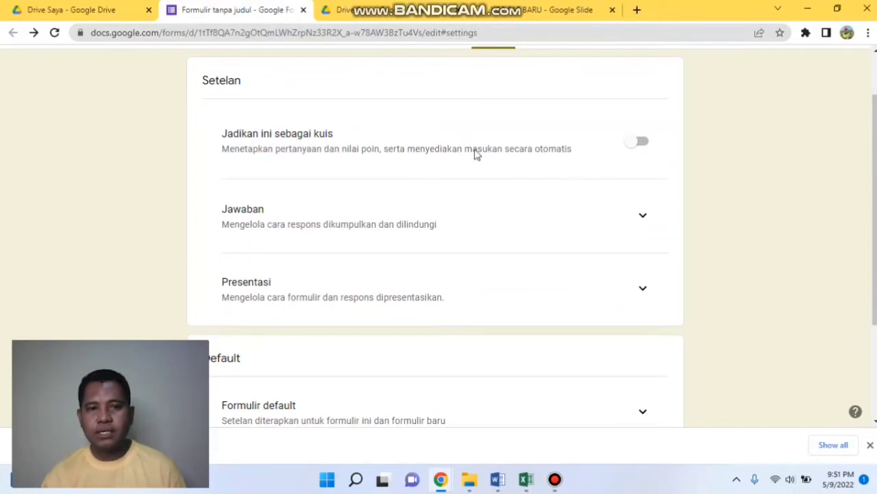
{"action": "left_click", "coordinate": [640, 146]}
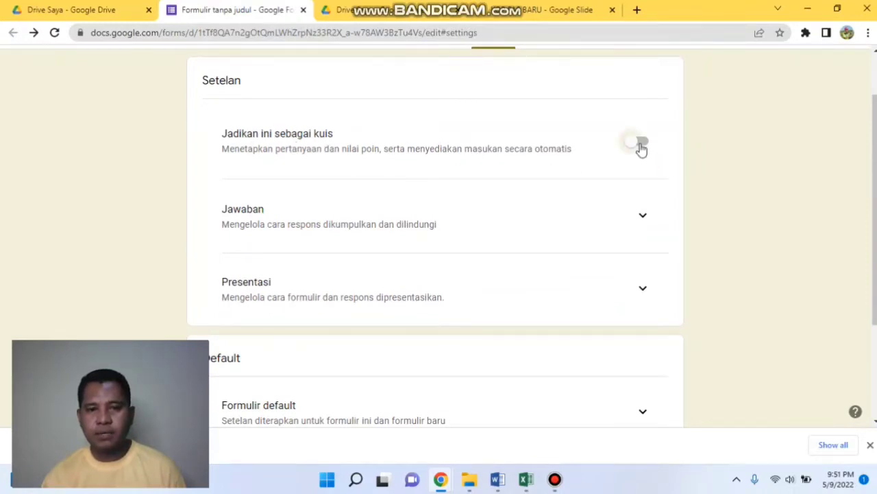
- Review the quiz's grade release, respondent and default point options, and expand the Jawaban settings to examine how responses are collected
{"action": "scroll", "coordinate": [462, 225], "scroll_direction": "down", "scroll_amount": 2}
{"action": "scroll", "coordinate": [384, 209], "scroll_direction": "up", "scroll_amount": 1}
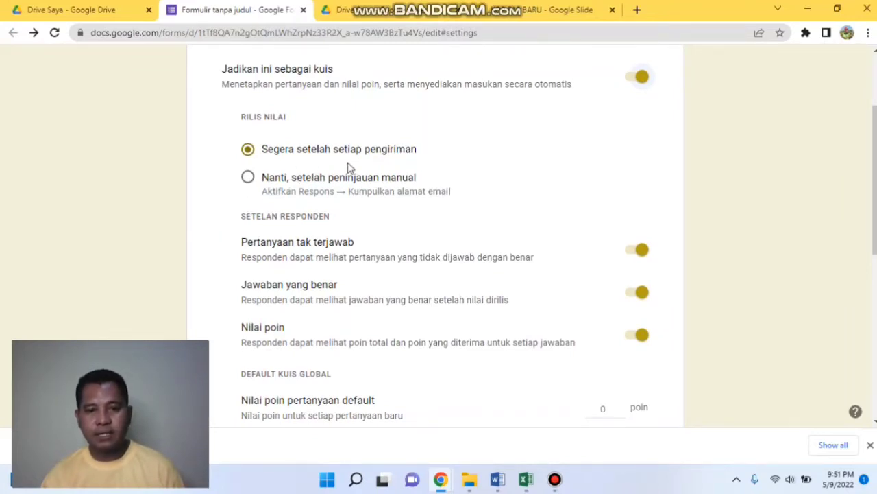
{"action": "scroll", "coordinate": [371, 238], "scroll_direction": "down", "scroll_amount": 1}
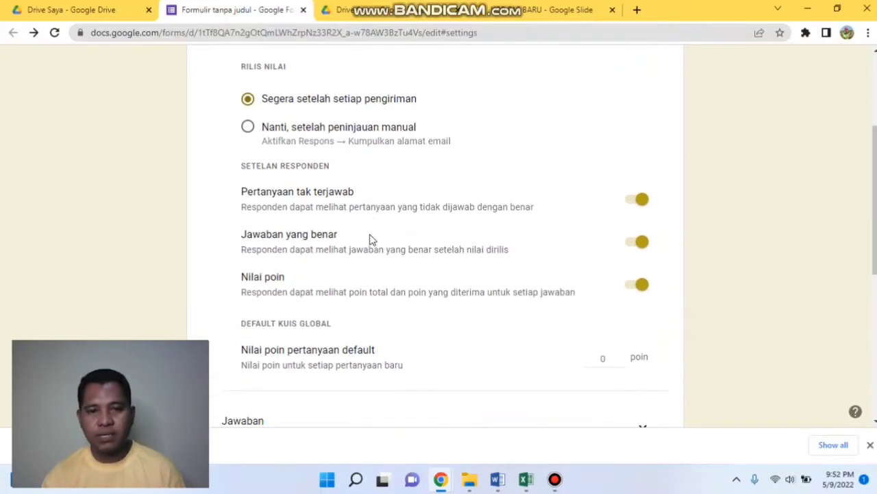
{"action": "scroll", "coordinate": [377, 237], "scroll_direction": "down", "scroll_amount": 2}
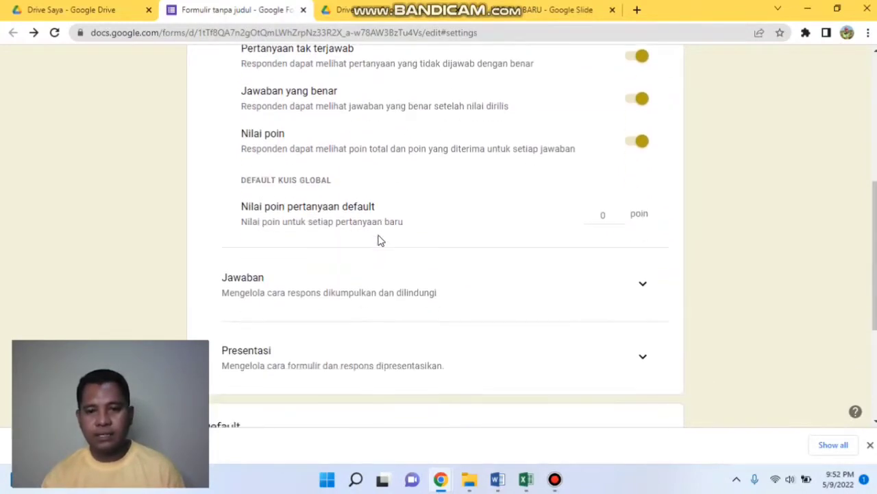
{"action": "scroll", "coordinate": [378, 240], "scroll_direction": "down", "scroll_amount": 2}
{"action": "left_click", "coordinate": [636, 168]}
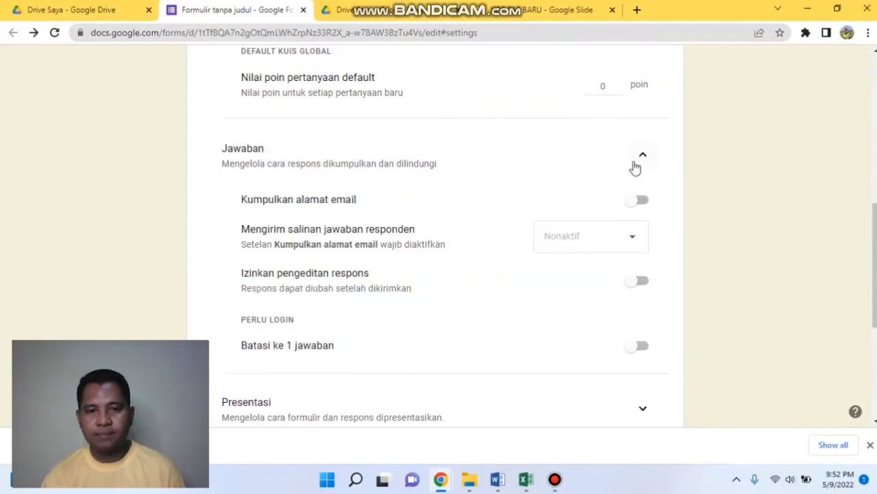
{"action": "scroll", "coordinate": [471, 235], "scroll_direction": "down", "scroll_amount": 3}
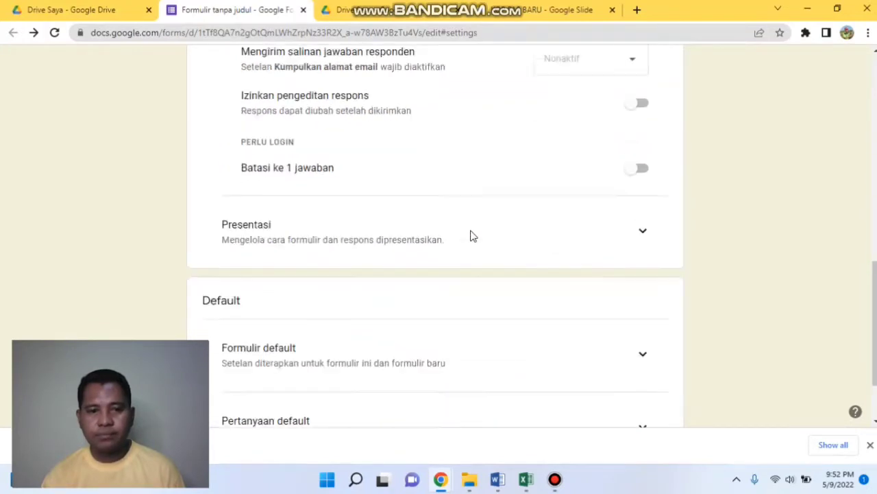
{"action": "scroll", "coordinate": [471, 234], "scroll_direction": "up", "scroll_amount": 1}
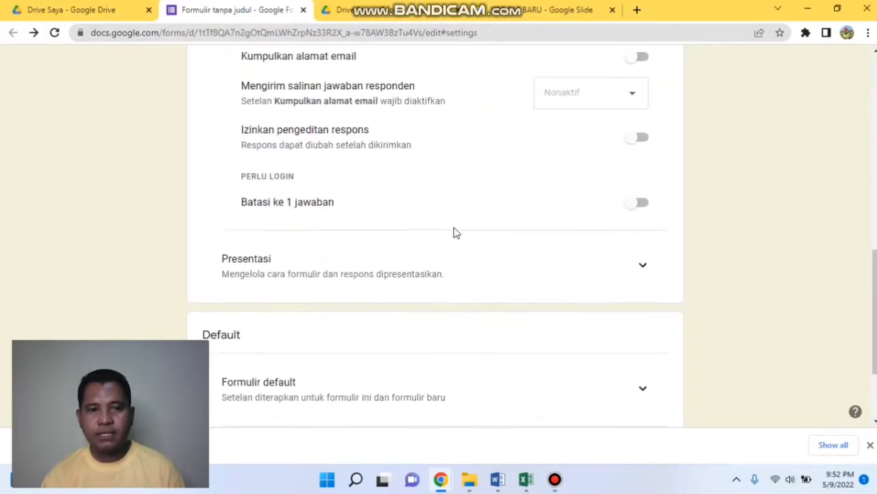
{"action": "scroll", "coordinate": [366, 237], "scroll_direction": "down", "scroll_amount": 2}
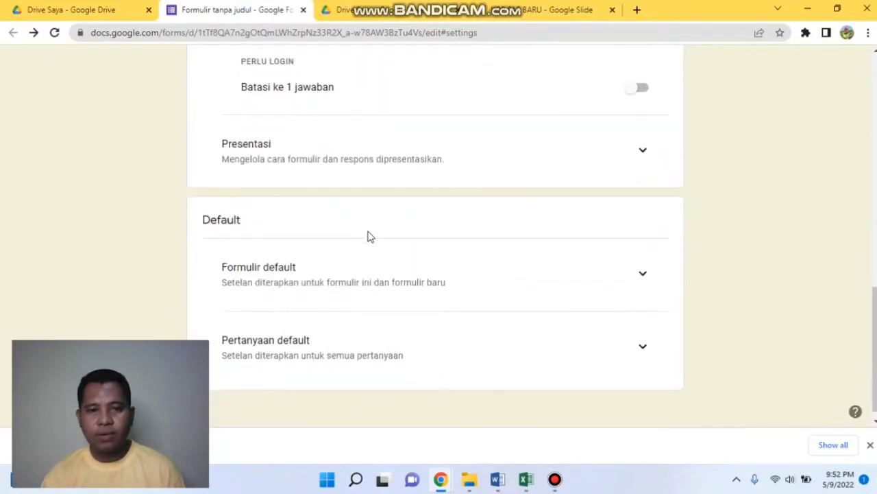
- Expand the Presentasi settings and turn on "Acak urutan pertanyaan" to shuffle the question order
{"action": "left_click", "coordinate": [642, 151]}
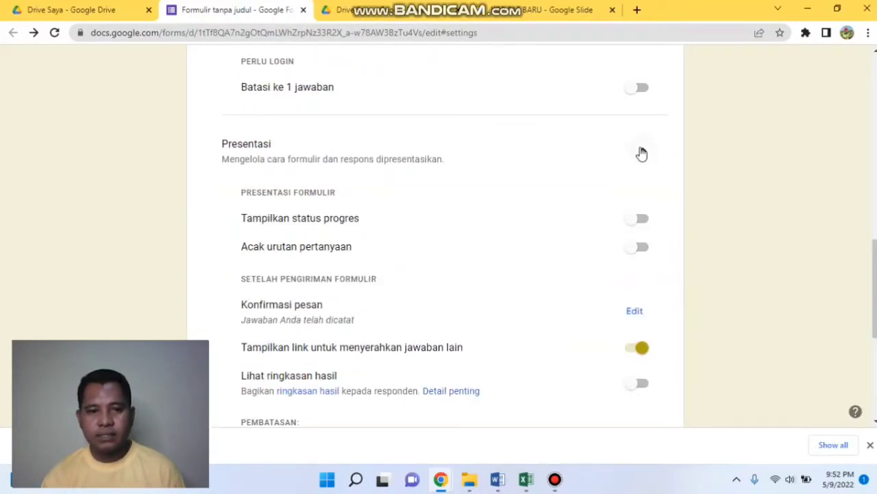
{"action": "scroll", "coordinate": [488, 237], "scroll_direction": "down", "scroll_amount": 2}
{"action": "scroll", "coordinate": [460, 226], "scroll_direction": "up", "scroll_amount": 2}
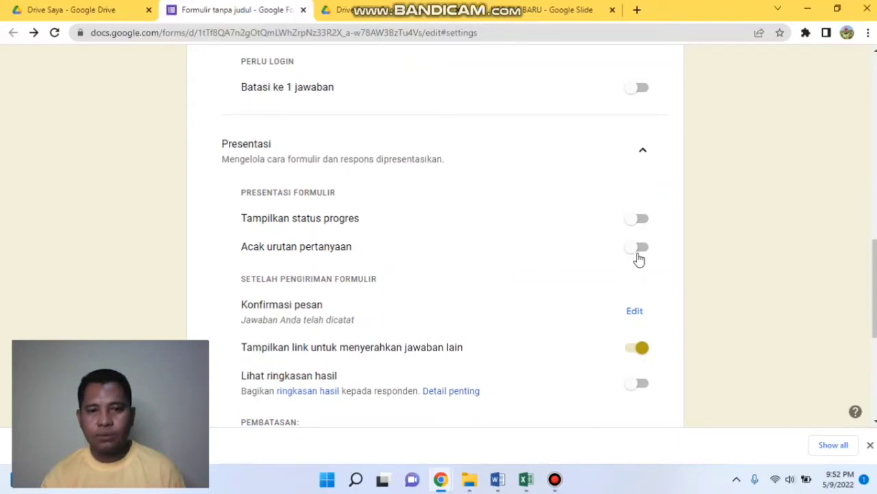
{"action": "left_click", "coordinate": [637, 248]}
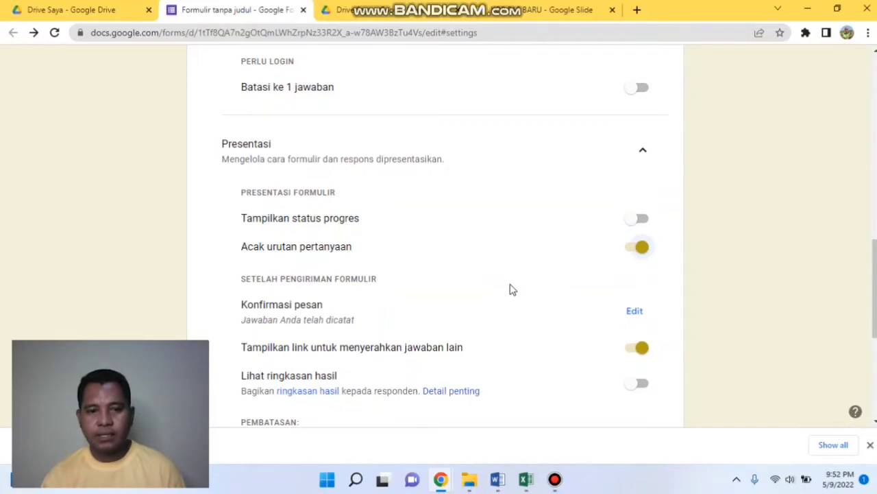
- Expand the Formulir default settings and look back over the response and quiz settings
{"action": "scroll", "coordinate": [510, 289], "scroll_direction": "down", "scroll_amount": 4}
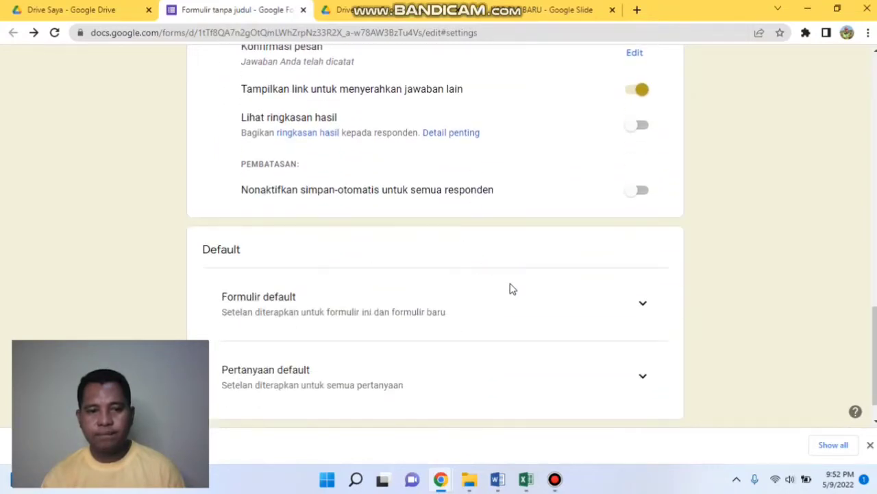
{"action": "left_click", "coordinate": [644, 305]}
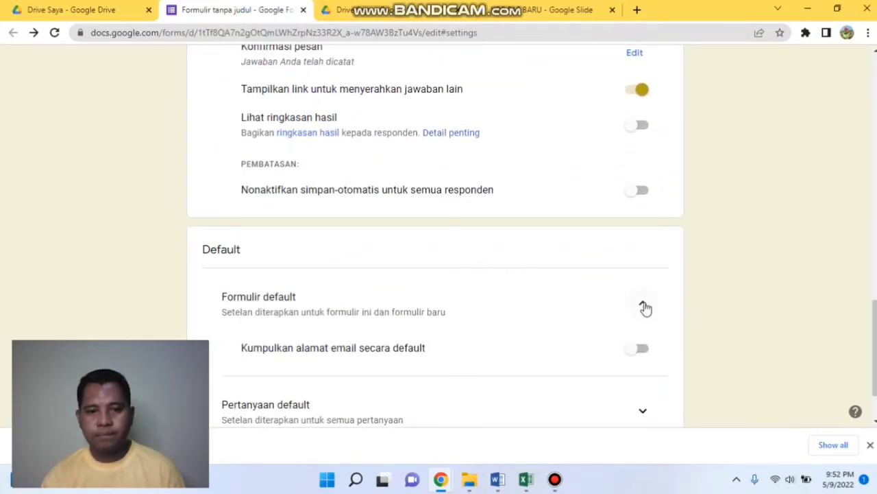
{"action": "scroll", "coordinate": [643, 308], "scroll_direction": "down", "scroll_amount": 1}
{"action": "scroll", "coordinate": [643, 308], "scroll_direction": "up", "scroll_amount": 5}
{"action": "scroll", "coordinate": [620, 306], "scroll_direction": "up", "scroll_amount": 3}
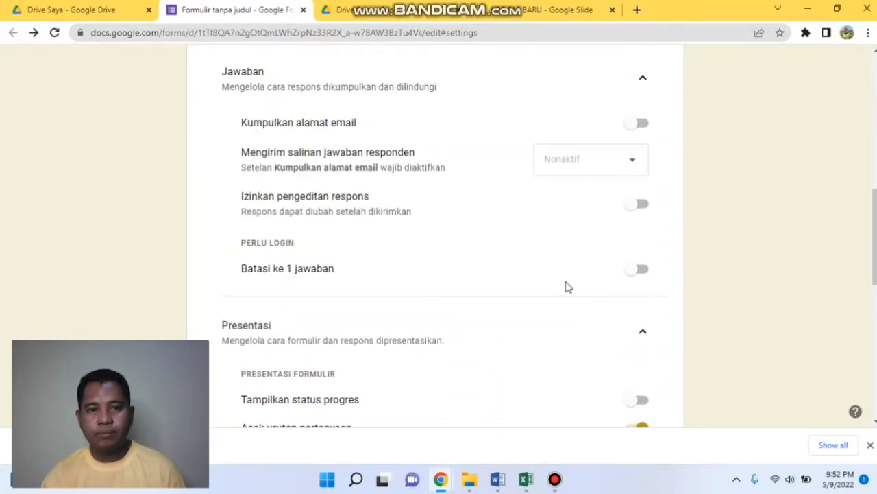
{"action": "scroll", "coordinate": [565, 283], "scroll_direction": "up", "scroll_amount": 1}
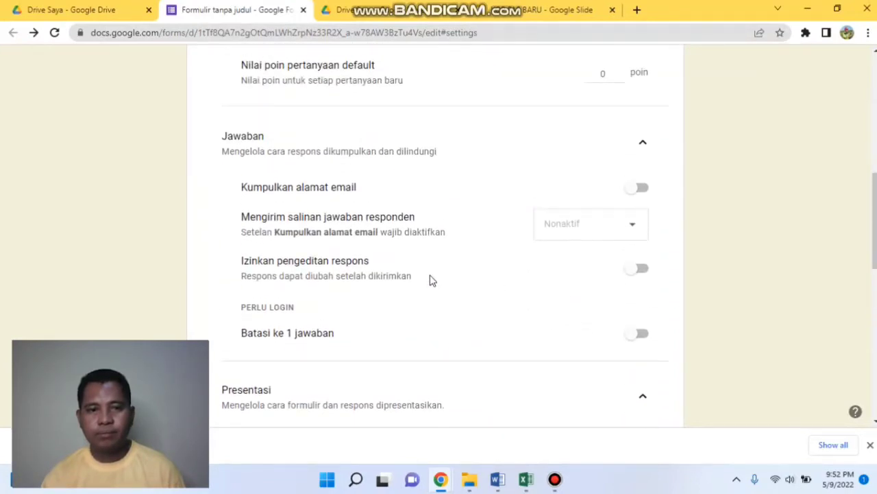
{"action": "scroll", "coordinate": [430, 280], "scroll_direction": "up", "scroll_amount": 4}
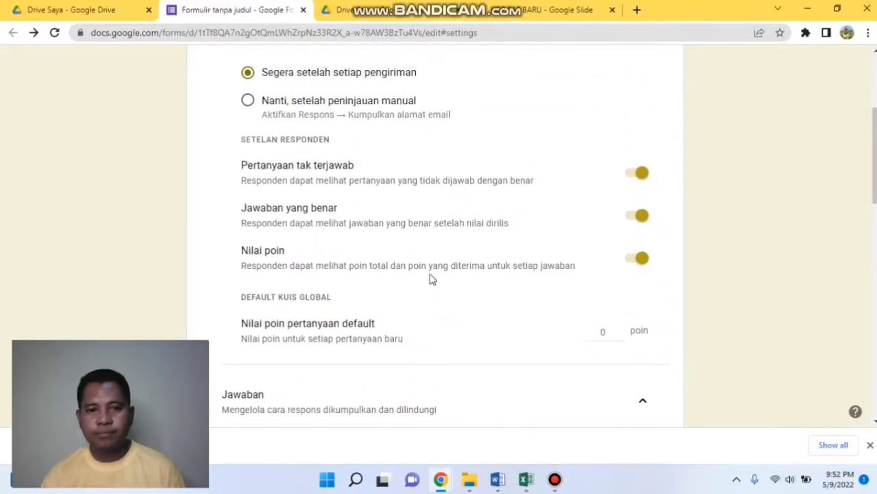
{"action": "scroll", "coordinate": [431, 279], "scroll_direction": "up", "scroll_amount": 3}
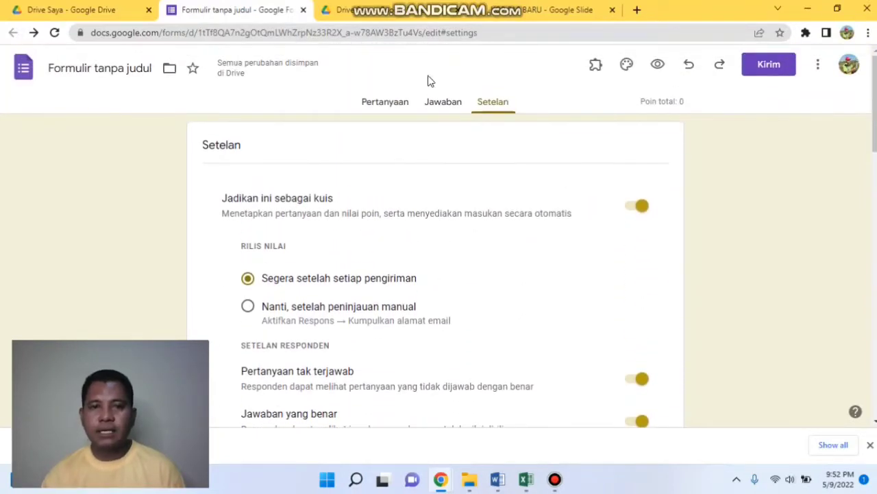
- Return to the form's blank PILIHAN GANDA question, switch to the Word document SOAL DDBT GENAP 2021, and copy the text of question 1
{"action": "left_click", "coordinate": [388, 102]}
{"action": "scroll", "coordinate": [413, 223], "scroll_direction": "down", "scroll_amount": 10}
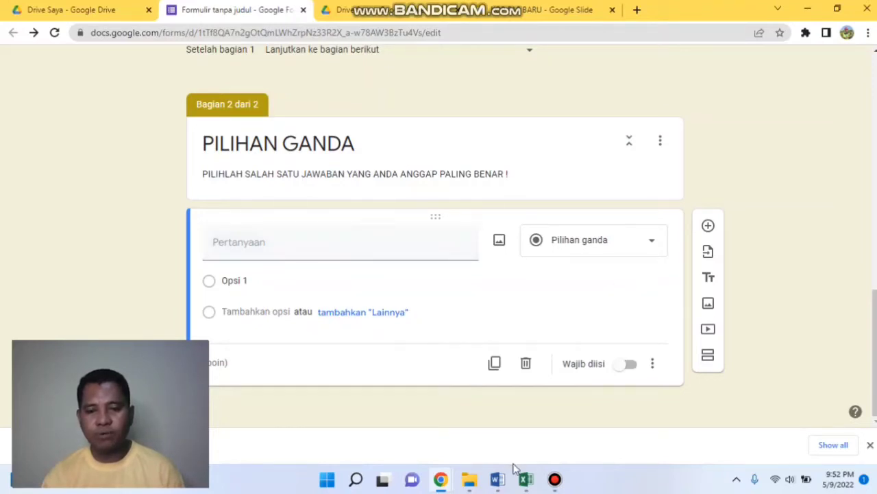
{"action": "left_click", "coordinate": [499, 484]}
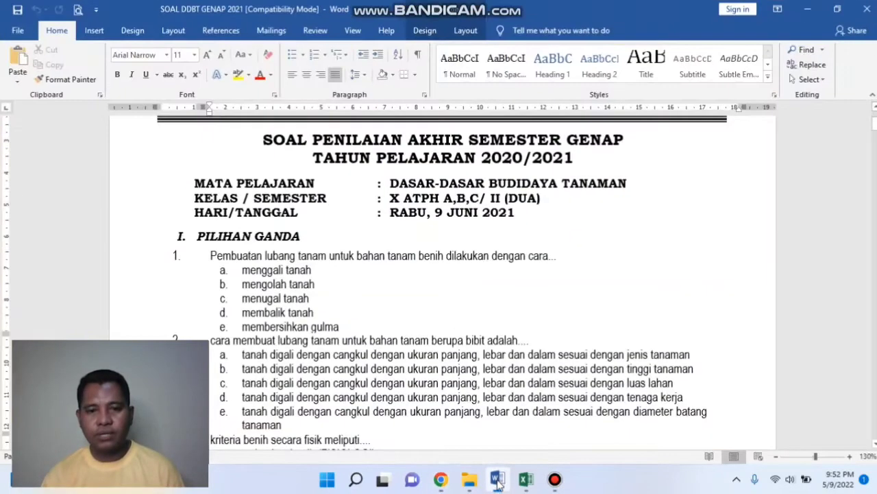
{"action": "scroll", "coordinate": [378, 307], "scroll_direction": "down", "scroll_amount": 3}
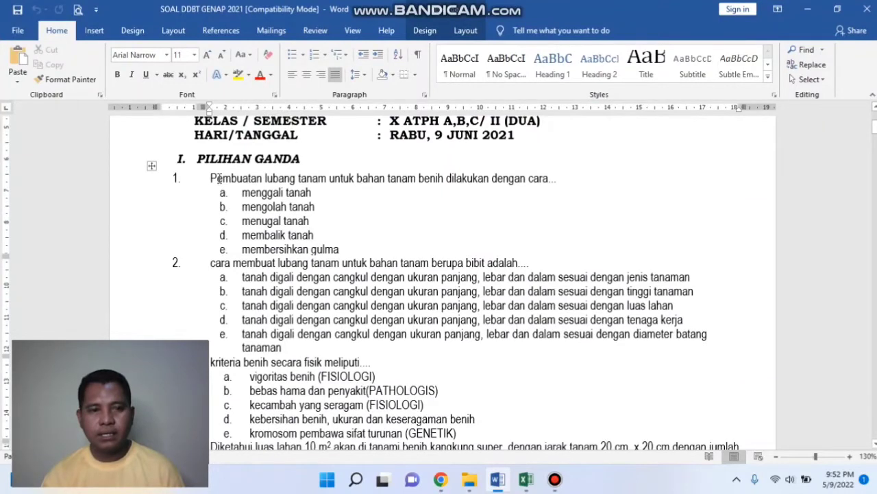
{"action": "left_click_drag", "start_coordinate": [212, 178], "coordinate": [570, 182]}
{"action": "key", "text": "ctrl+c"}
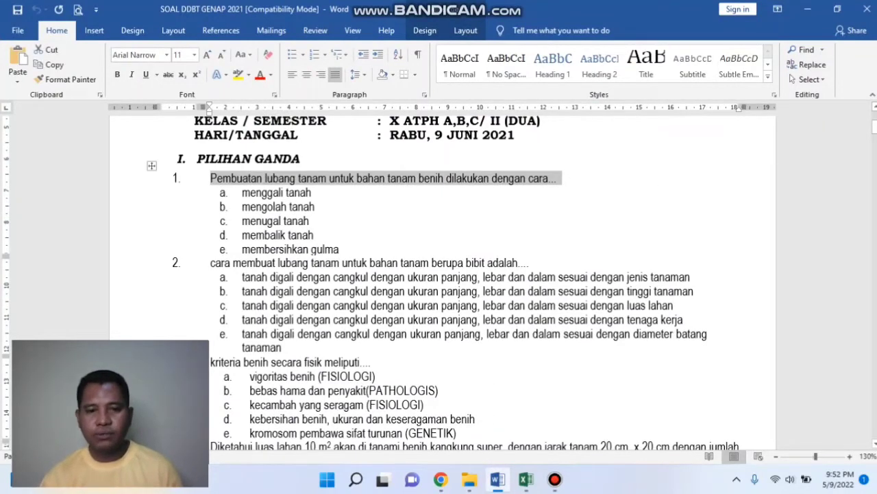
- Switch back to Google Forms in Chrome and paste "Pembuatan lubang tanam untuk bahan tanam benih dilakukan dengan cara..." as the blank question's text
{"action": "left_click", "coordinate": [441, 479]}
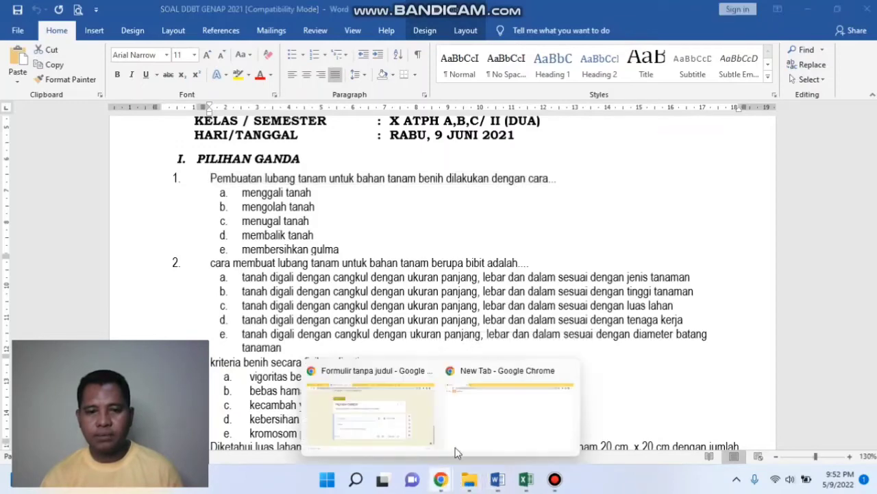
{"action": "left_click", "coordinate": [415, 376]}
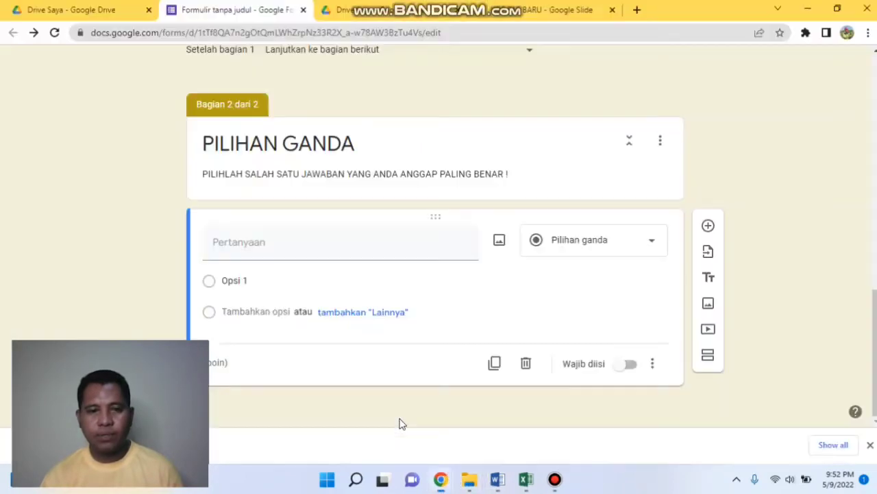
{"action": "left_click", "coordinate": [272, 250]}
{"action": "key", "text": "ctrl+v"}
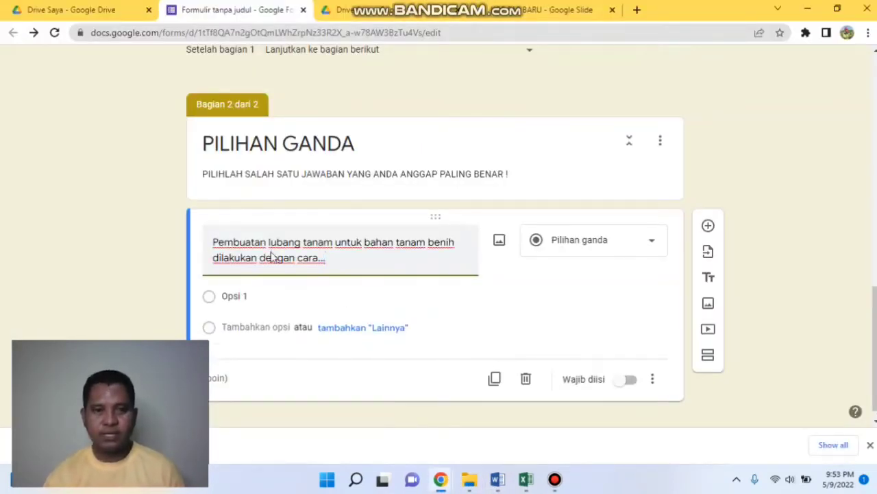
{"action": "scroll", "coordinate": [393, 371], "scroll_direction": "down", "scroll_amount": 1}
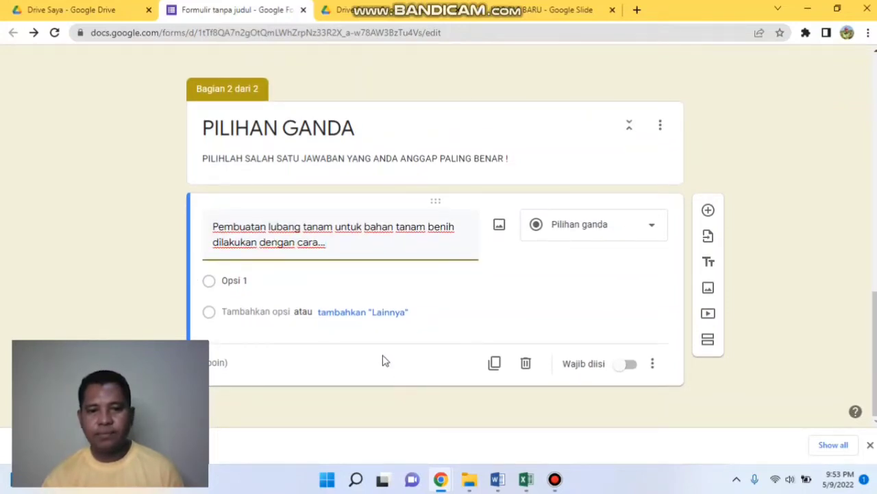
- Switch to Word and copy question 1's five answer choices, from "menggali tanah" to "membersihkan gulma"
{"action": "left_click", "coordinate": [500, 482]}
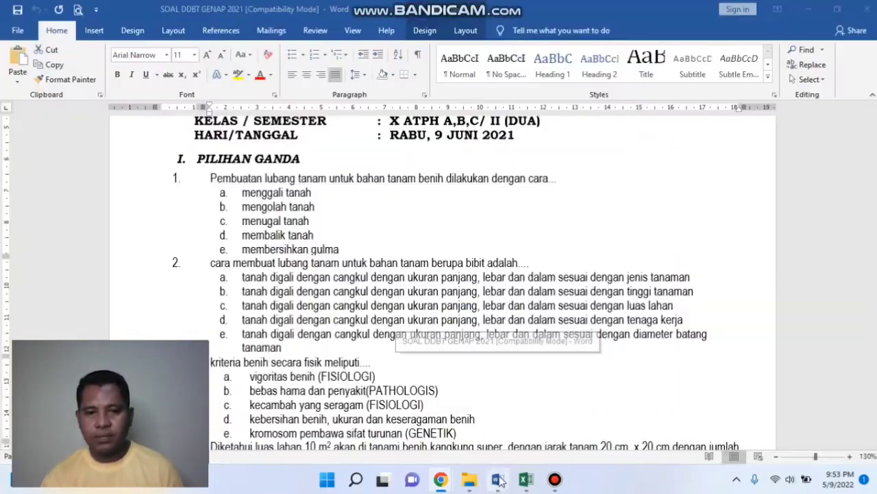
{"action": "left_click_drag", "start_coordinate": [244, 192], "coordinate": [340, 250]}
{"action": "key", "text": "ctrl+c"}
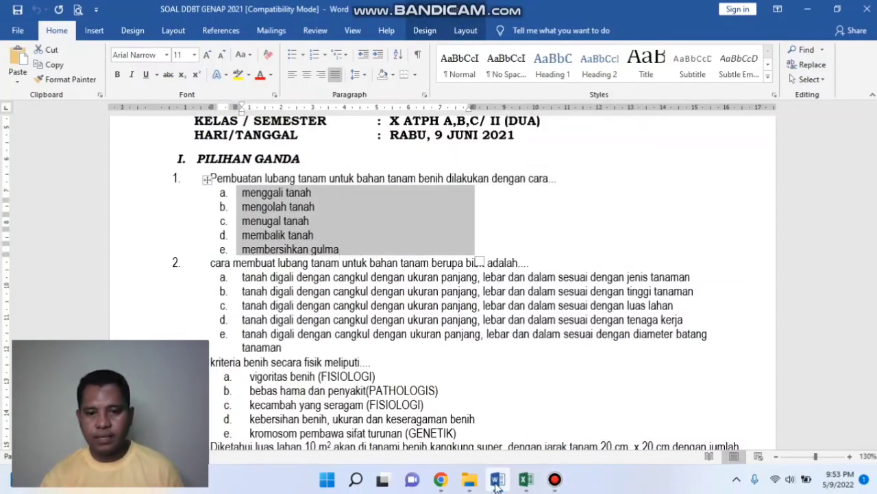
- Switch back to Chrome and paste the five copied answers over Opsi 1 as separate options, keeping the question type as Pilihan ganda
{"action": "left_click", "coordinate": [441, 479]}
{"action": "left_click", "coordinate": [239, 281]}
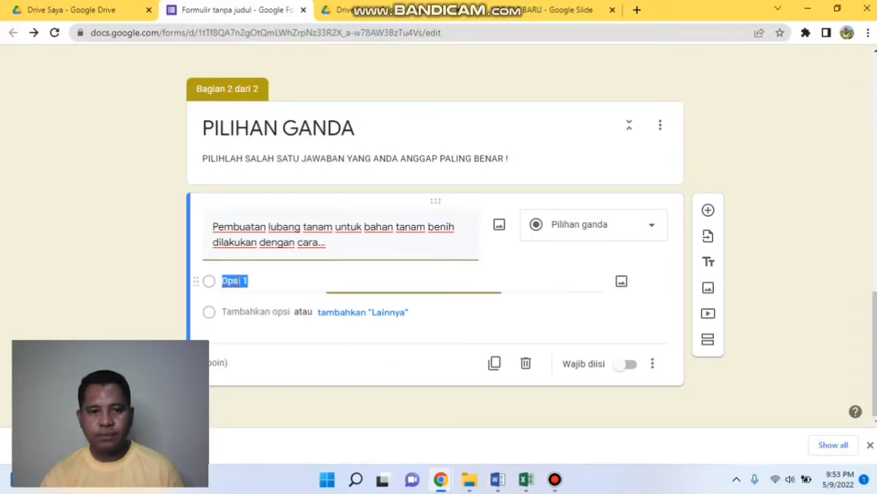
{"action": "key", "text": "ctrl+v"}
{"action": "scroll", "coordinate": [537, 267], "scroll_direction": "down", "scroll_amount": 2}
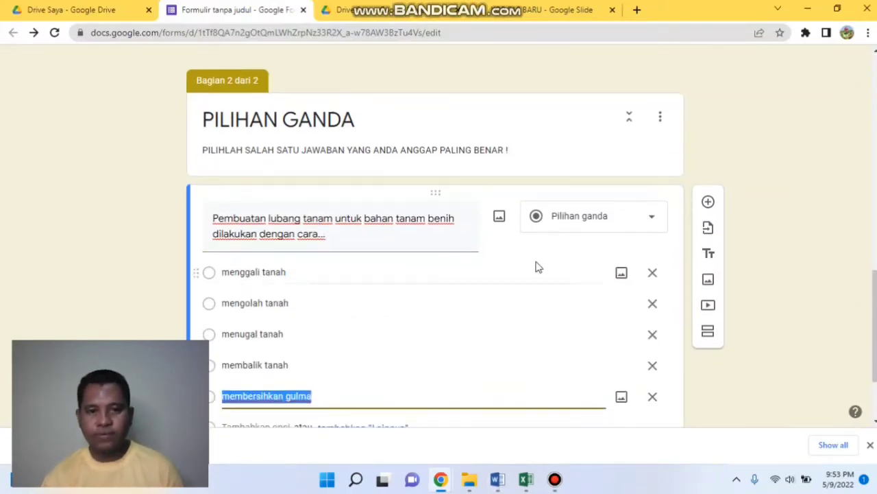
{"action": "left_click", "coordinate": [610, 105]}
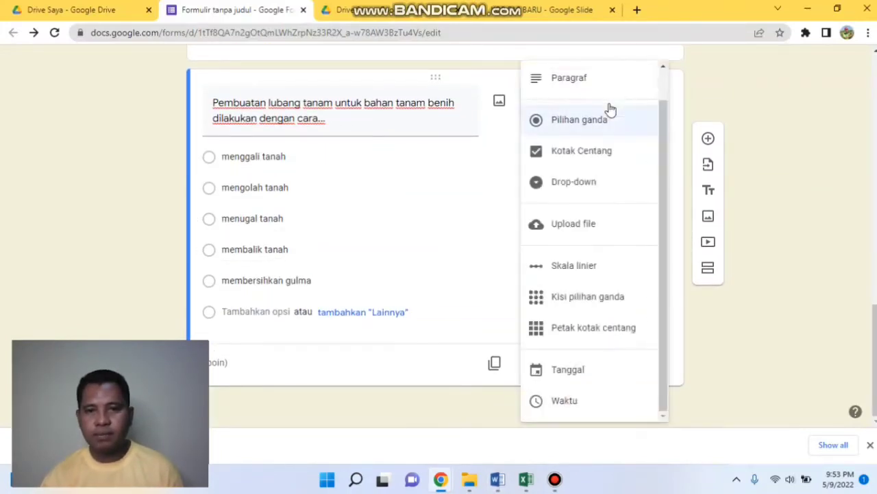
{"action": "left_click", "coordinate": [601, 131]}
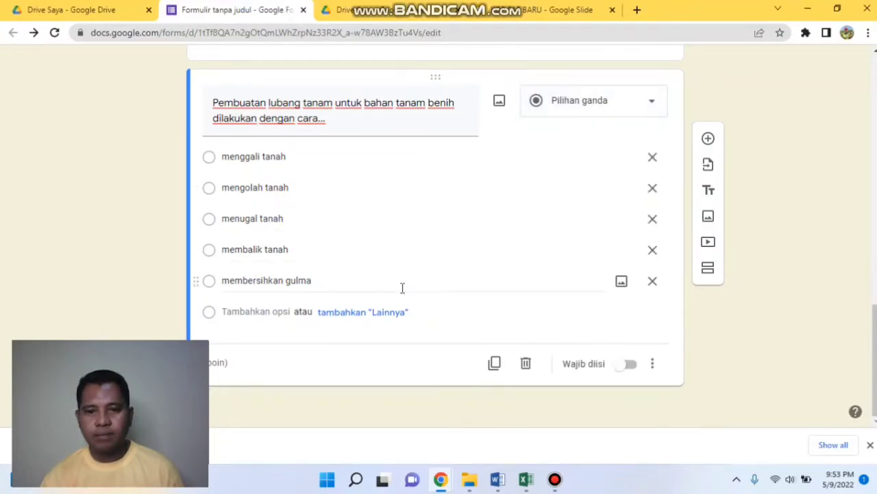
{"action": "scroll", "coordinate": [402, 287], "scroll_direction": "up", "scroll_amount": 3}
{"action": "scroll", "coordinate": [402, 291], "scroll_direction": "down", "scroll_amount": 2}
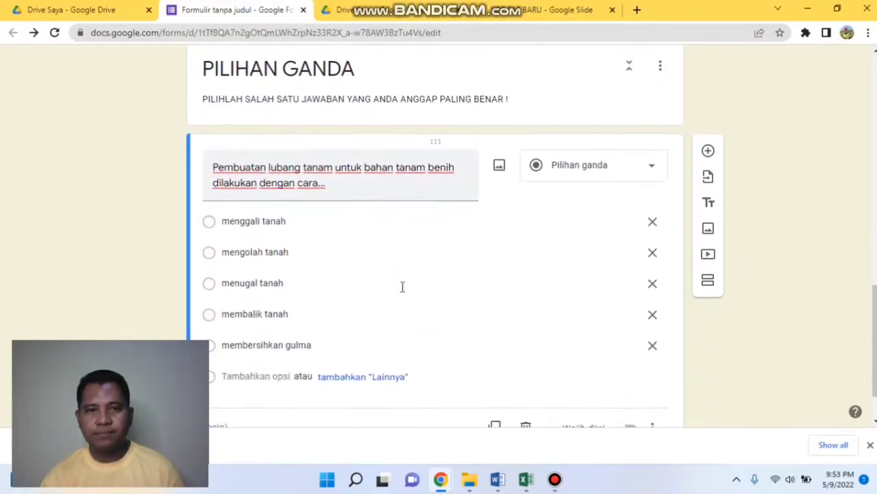
{"action": "scroll", "coordinate": [402, 290], "scroll_direction": "up", "scroll_amount": 3}
{"action": "scroll", "coordinate": [403, 291], "scroll_direction": "down", "scroll_amount": 4}
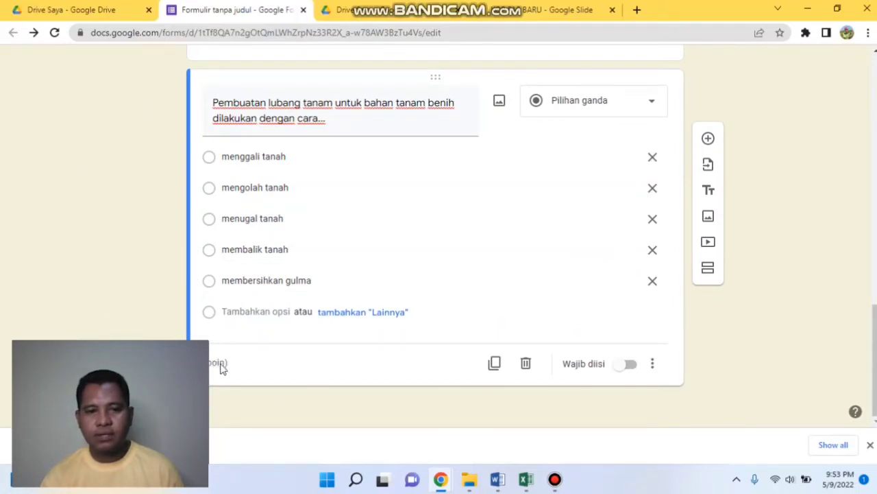
- Open the form's settings, collapse the Jawaban group, and turn on Tampilkan status progres under Presentasi
{"action": "scroll", "coordinate": [401, 276], "scroll_direction": "up", "scroll_amount": 10}
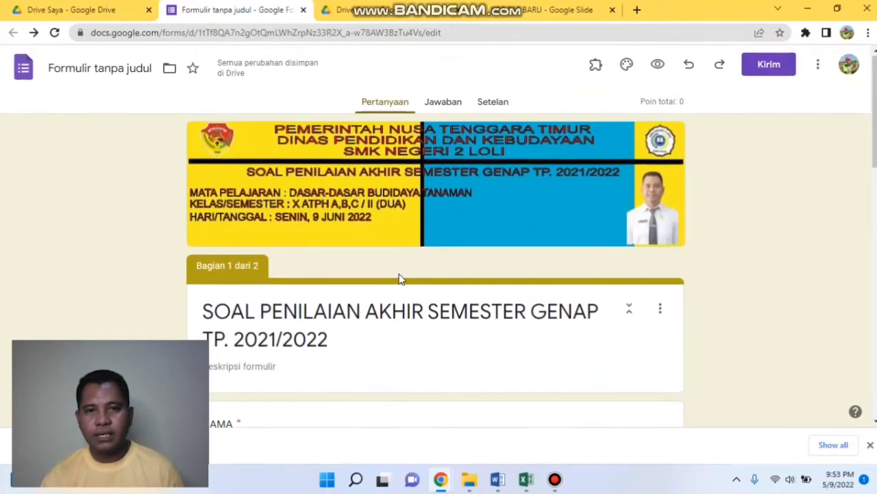
{"action": "left_click", "coordinate": [436, 106]}
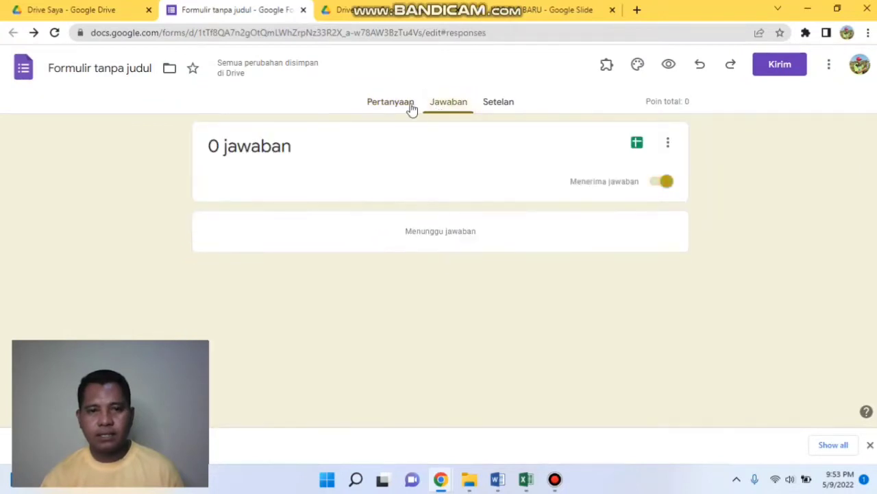
{"action": "left_click", "coordinate": [487, 110]}
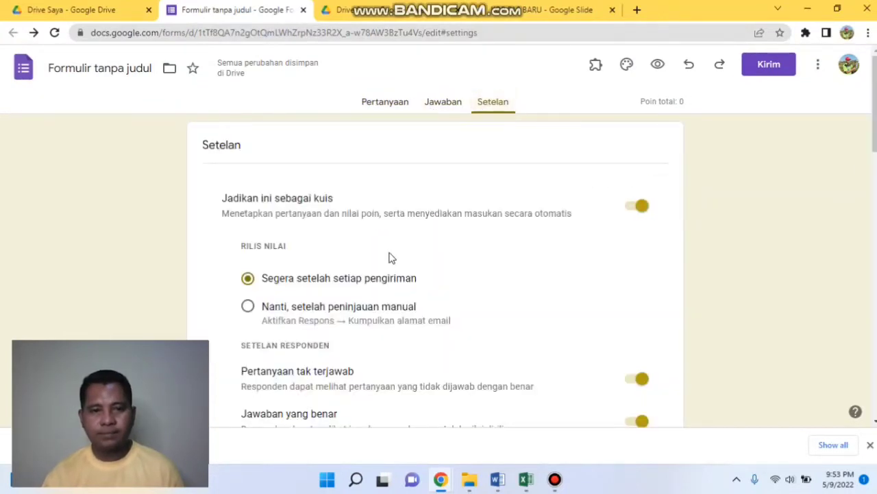
{"action": "scroll", "coordinate": [388, 258], "scroll_direction": "down", "scroll_amount": 2}
{"action": "scroll", "coordinate": [298, 192], "scroll_direction": "up", "scroll_amount": 1}
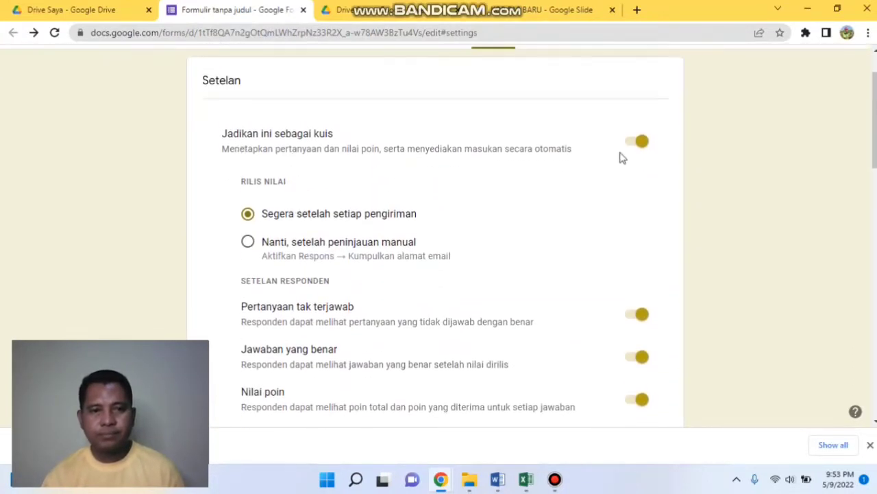
{"action": "scroll", "coordinate": [366, 307], "scroll_direction": "down", "scroll_amount": 2}
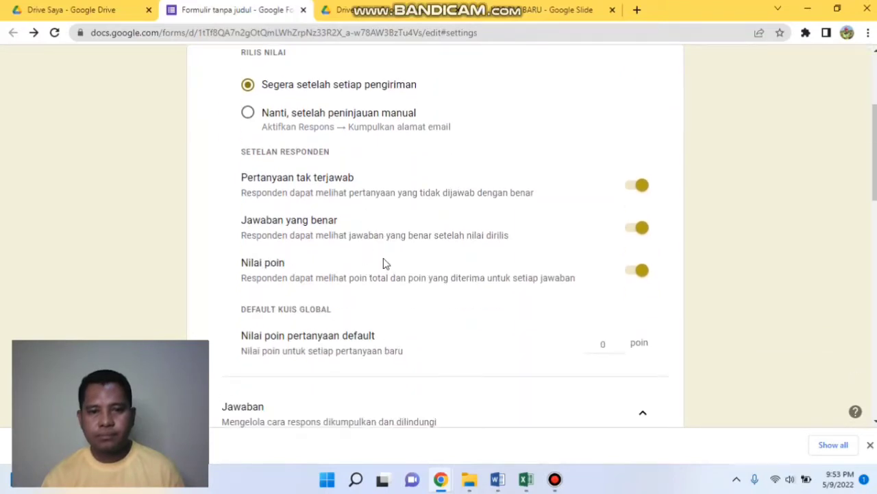
{"action": "scroll", "coordinate": [384, 262], "scroll_direction": "down", "scroll_amount": 3}
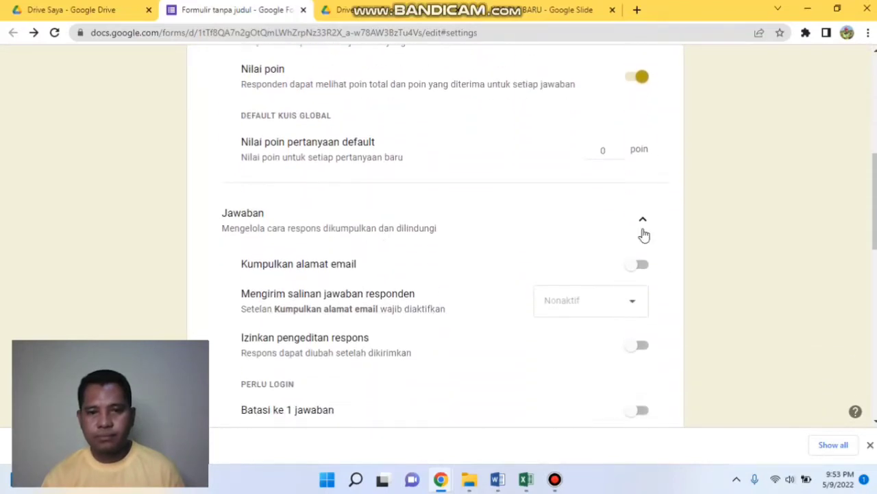
{"action": "left_click", "coordinate": [644, 233]}
{"action": "scroll", "coordinate": [554, 252], "scroll_direction": "down", "scroll_amount": 2}
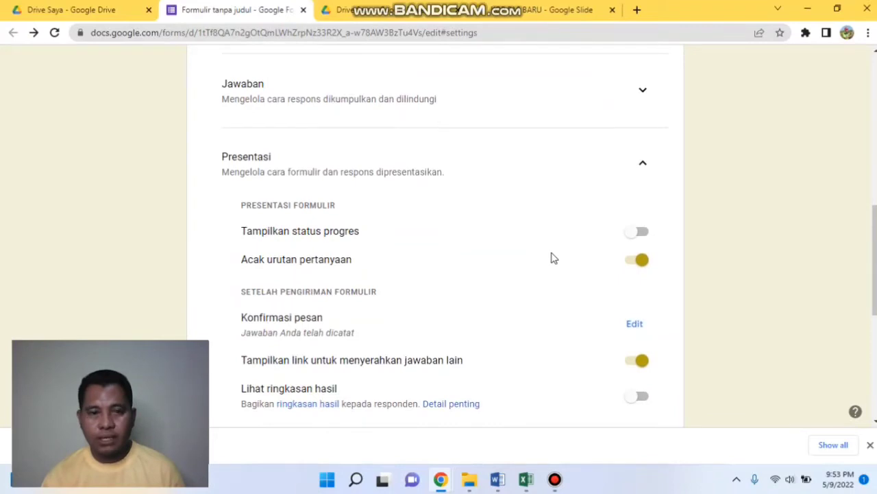
{"action": "left_click", "coordinate": [633, 232]}
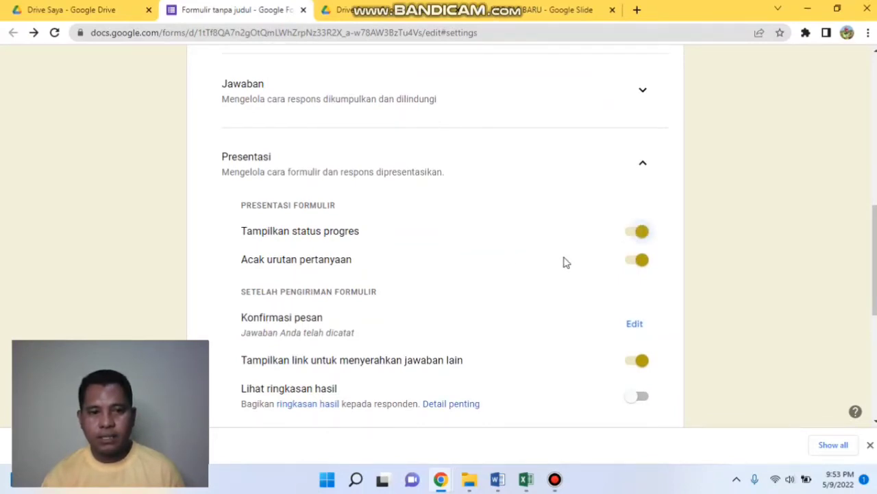
- Turn on Lihat ringkasan hasil so respondents can see the results summary
{"action": "scroll", "coordinate": [565, 262], "scroll_direction": "down", "scroll_amount": 2}
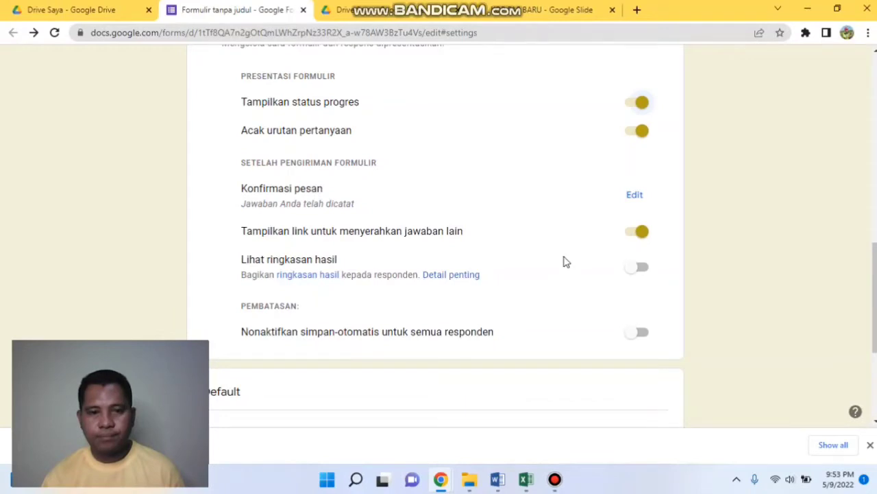
{"action": "scroll", "coordinate": [565, 260], "scroll_direction": "down", "scroll_amount": 3}
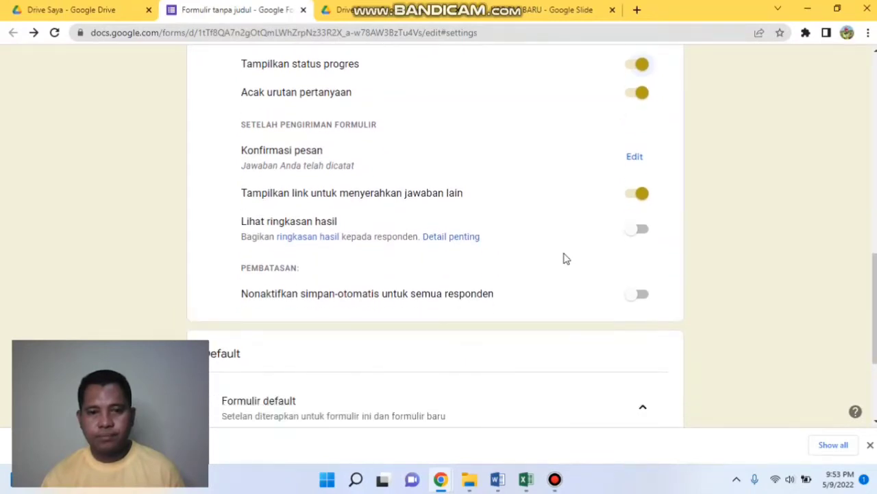
{"action": "scroll", "coordinate": [644, 158], "scroll_direction": "up", "scroll_amount": 2}
{"action": "left_click", "coordinate": [635, 213]}
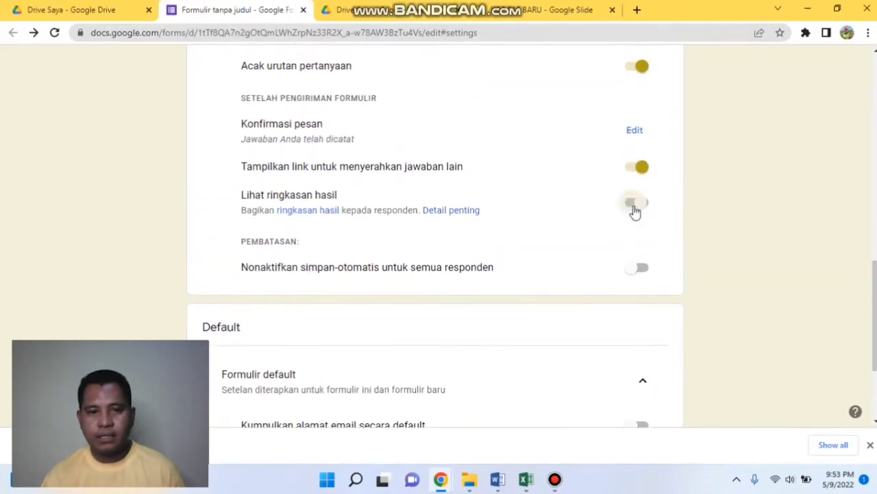
{"action": "scroll", "coordinate": [551, 272], "scroll_direction": "down", "scroll_amount": 1}
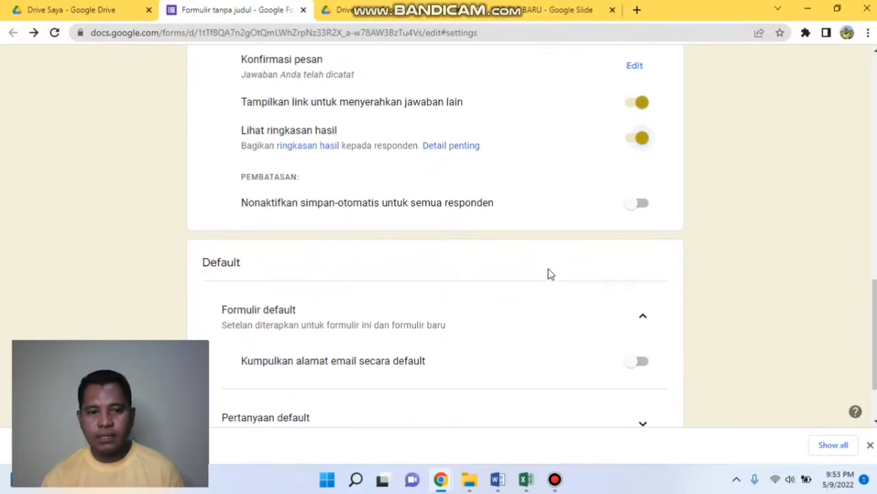
{"action": "scroll", "coordinate": [548, 275], "scroll_direction": "down", "scroll_amount": 1}
- Return to the form's questions, reload the page, and select the question about "Pembuatan lubang tanam" for editing
{"action": "scroll", "coordinate": [549, 272], "scroll_direction": "up", "scroll_amount": 10}
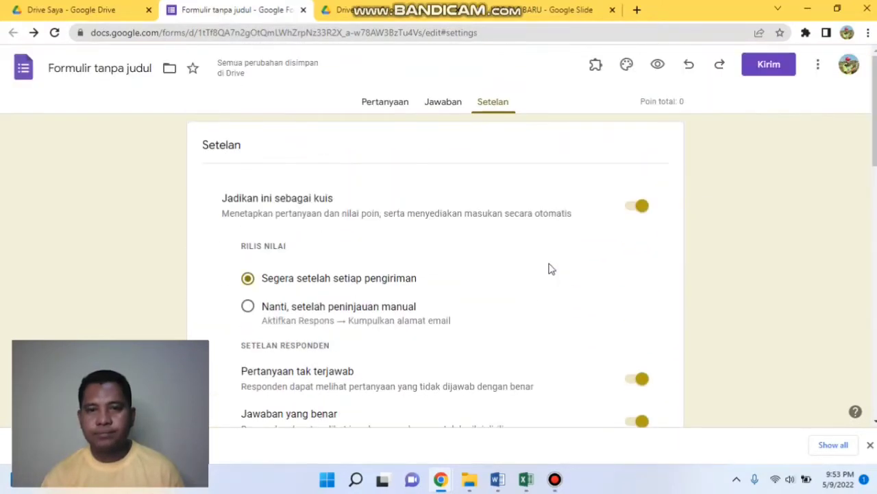
{"action": "left_click", "coordinate": [385, 104]}
{"action": "scroll", "coordinate": [384, 296], "scroll_direction": "down", "scroll_amount": 7}
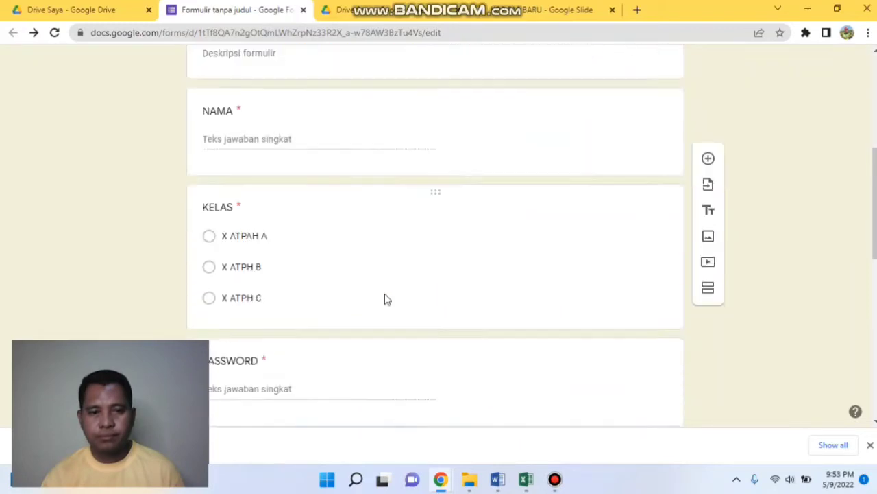
{"action": "scroll", "coordinate": [386, 294], "scroll_direction": "down", "scroll_amount": 5}
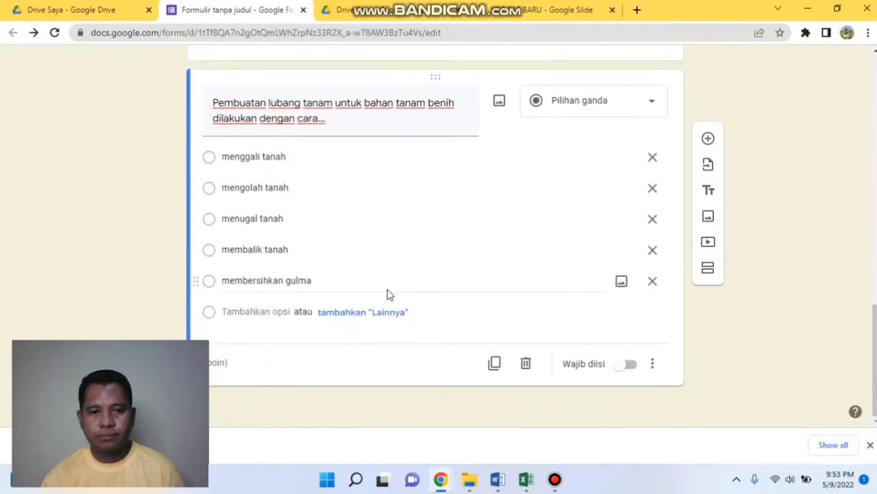
{"action": "left_click", "coordinate": [54, 32]}
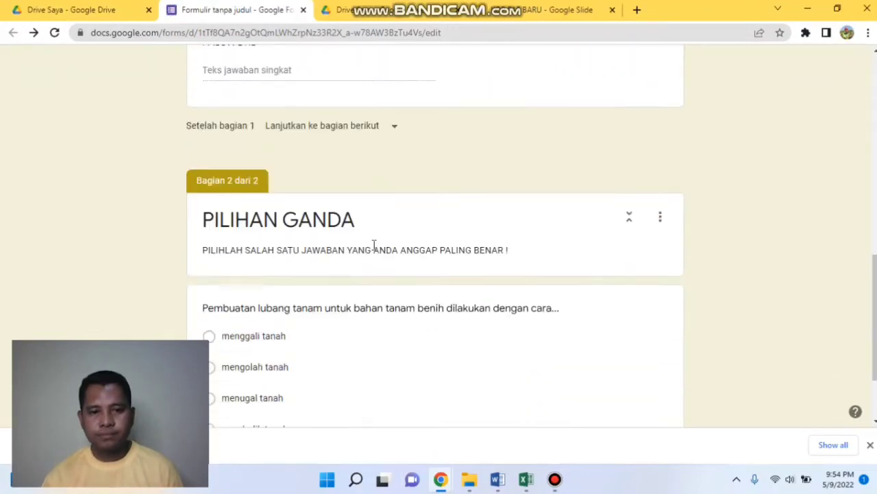
{"action": "scroll", "coordinate": [375, 243], "scroll_direction": "down", "scroll_amount": 10}
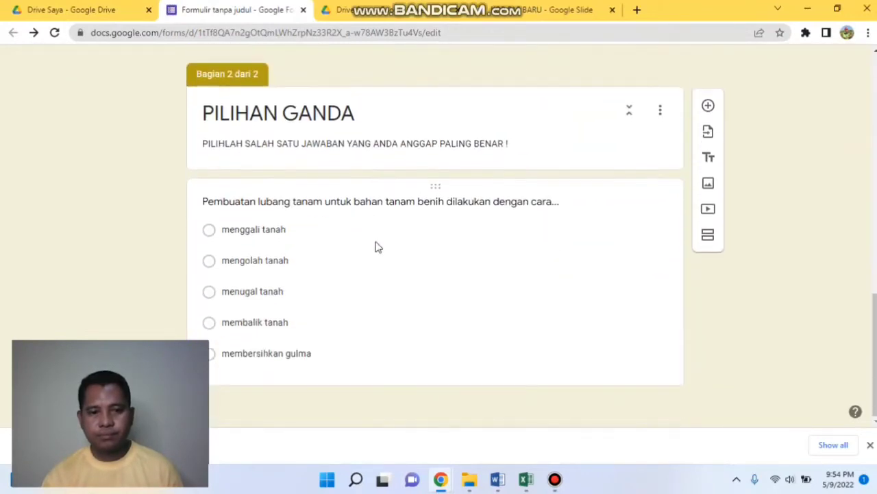
{"action": "left_click", "coordinate": [388, 293]}
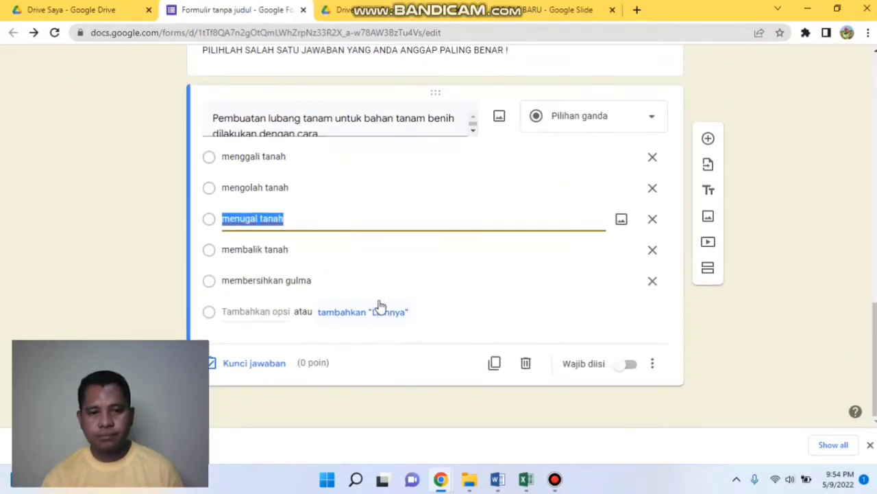
- In the question's answer key, mark "menugal tanah" as correct, set its score to 20 points, and finish the key
{"action": "left_click", "coordinate": [242, 365]}
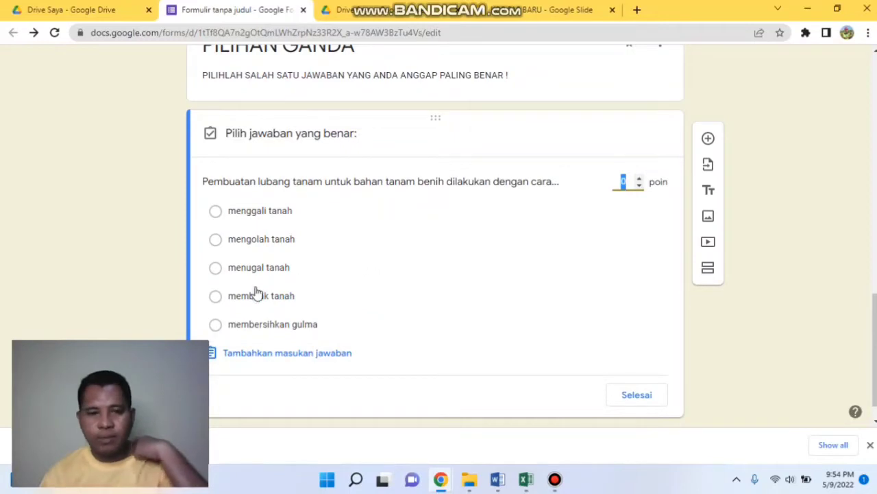
{"action": "left_click", "coordinate": [215, 271]}
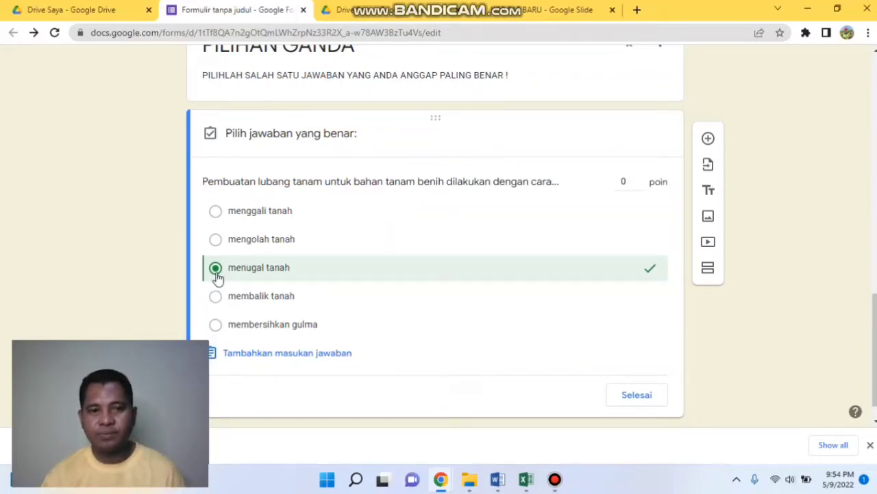
{"action": "left_click", "coordinate": [626, 183]}
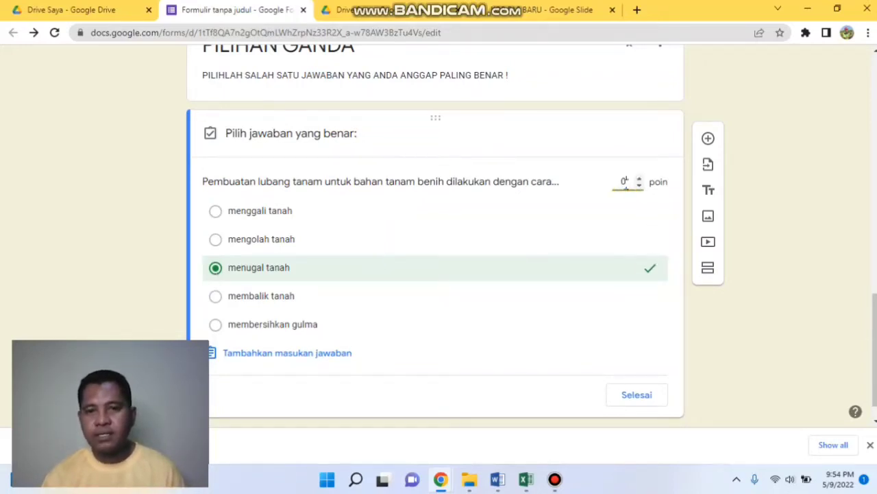
{"action": "left_click_drag", "start_coordinate": [624, 182], "coordinate": [617, 182]}
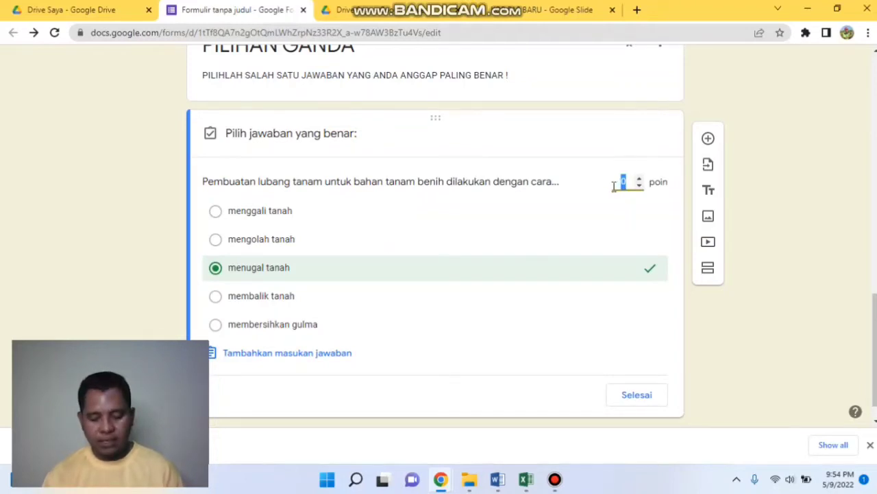
{"action": "type", "text": "20"}
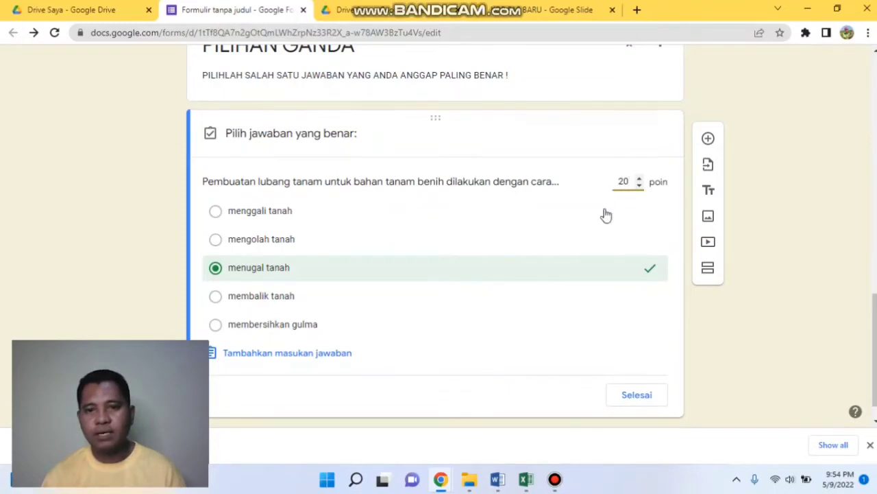
{"action": "scroll", "coordinate": [604, 263], "scroll_direction": "down", "scroll_amount": 1}
{"action": "left_click", "coordinate": [629, 368]}
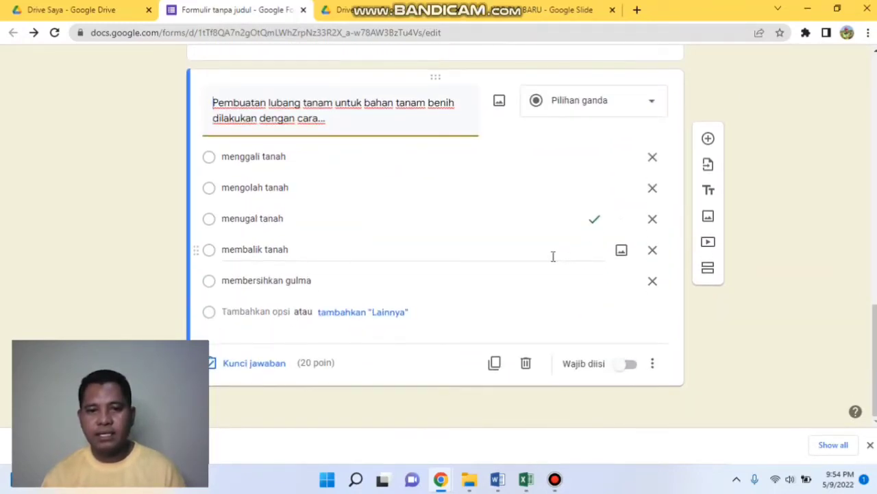
- Make the "Pembuatan lubang tanam" question required and add a blank Pilihan ganda question below it
{"action": "left_click", "coordinate": [625, 367]}
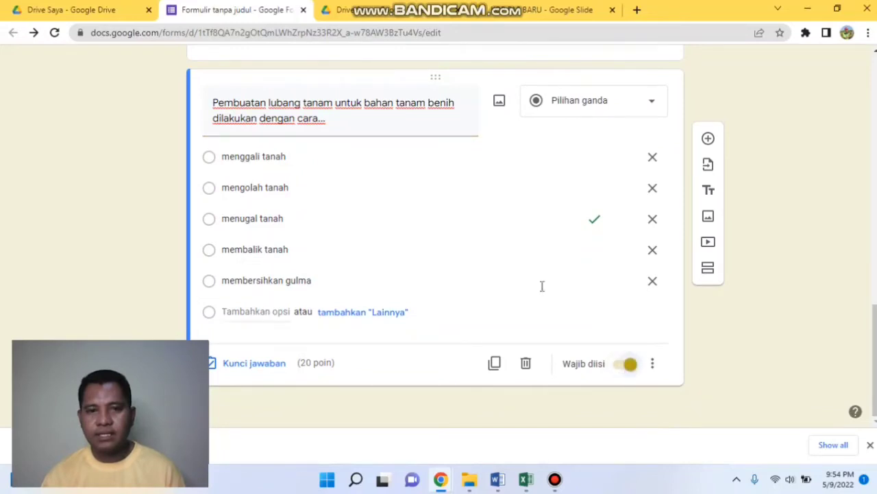
{"action": "scroll", "coordinate": [542, 288], "scroll_direction": "up", "scroll_amount": 5}
{"action": "scroll", "coordinate": [542, 288], "scroll_direction": "down", "scroll_amount": 5}
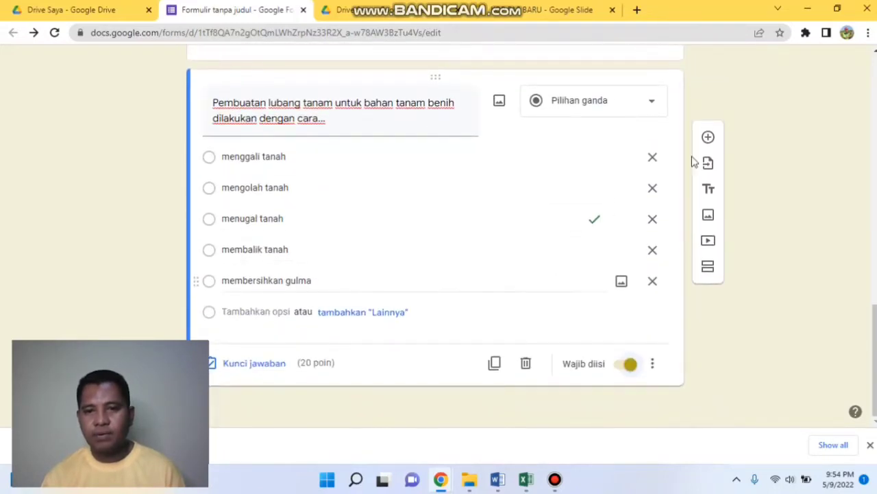
{"action": "left_click", "coordinate": [709, 141]}
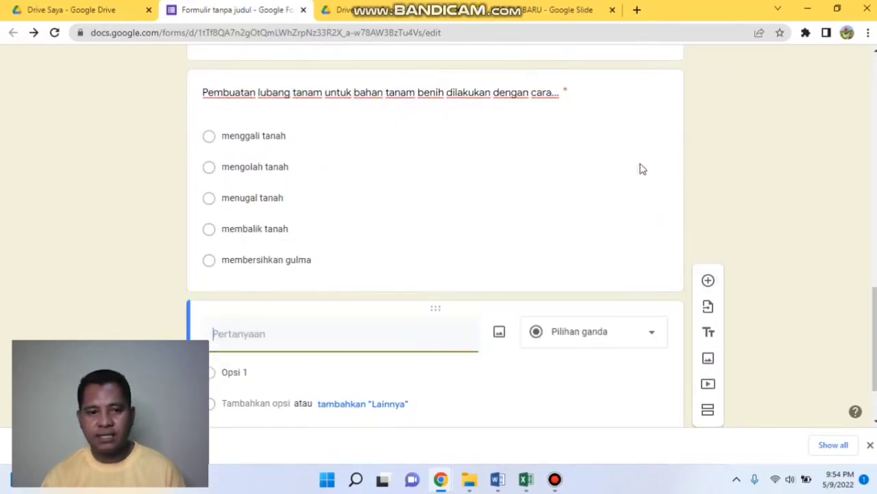
{"action": "scroll", "coordinate": [408, 292], "scroll_direction": "up", "scroll_amount": 3}
{"action": "scroll", "coordinate": [407, 291], "scroll_direction": "down", "scroll_amount": 4}
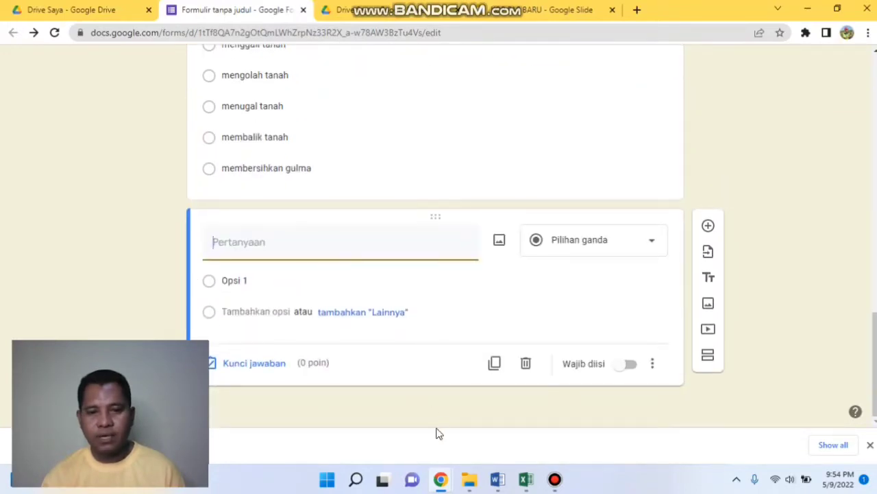
- Copy question 3's text, "kriteria benih secara fisik meliputi....", from the Word document and paste it as the blank question's text in Google Forms
{"action": "scroll", "coordinate": [392, 320], "scroll_direction": "down", "scroll_amount": 3}
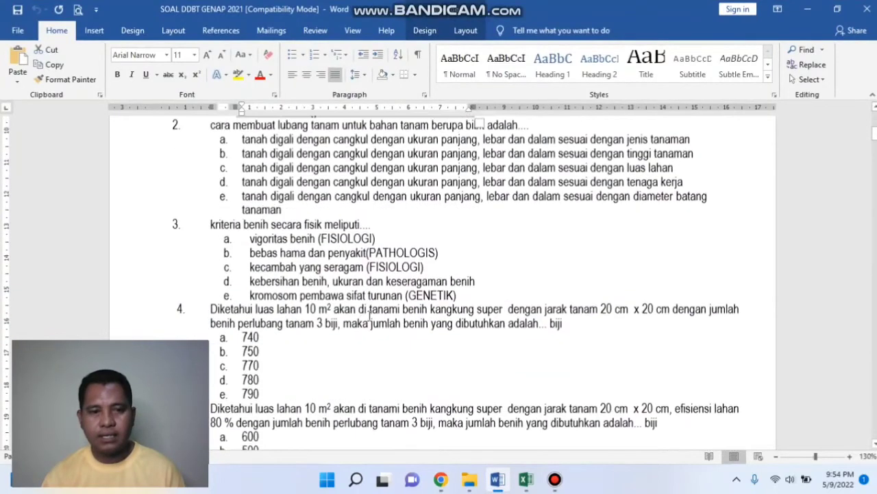
{"action": "scroll", "coordinate": [334, 292], "scroll_direction": "down", "scroll_amount": 1}
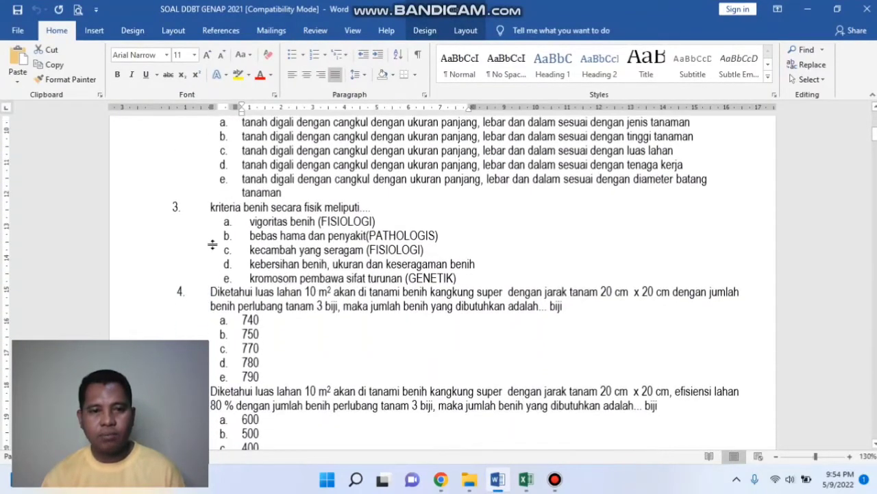
{"action": "left_click_drag", "start_coordinate": [211, 207], "coordinate": [394, 209]}
{"action": "key", "text": "ctrl+c"}
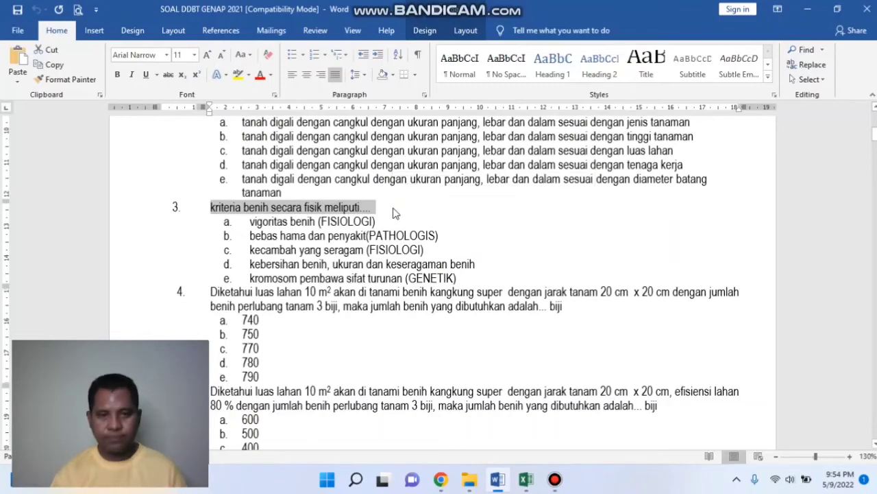
{"action": "left_click", "coordinate": [440, 479]}
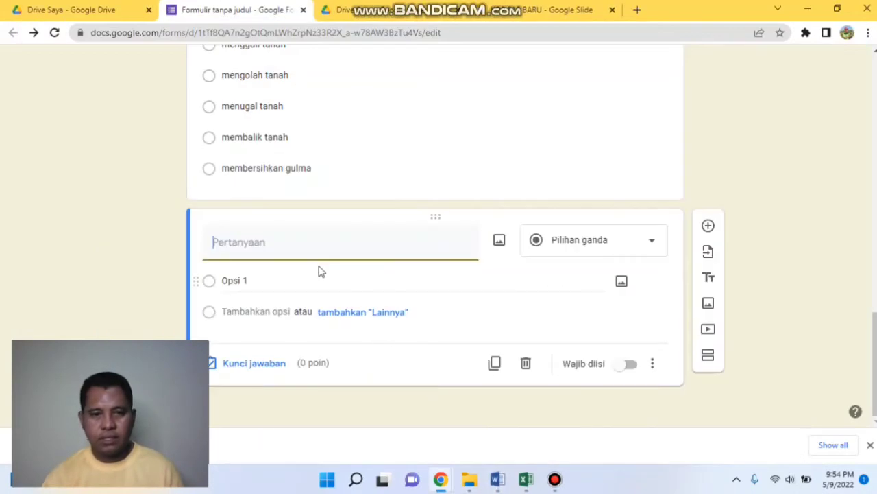
{"action": "key", "text": "ctrl+v"}
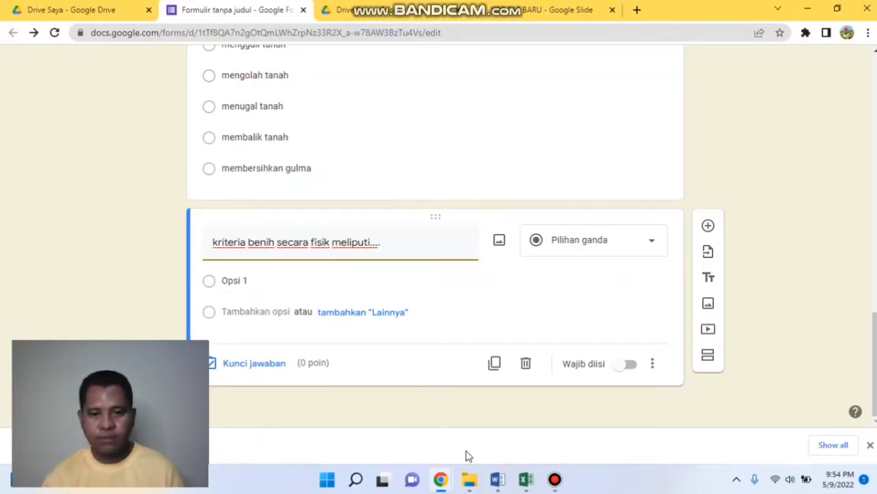
- Copy question 3's five answer options, "vigoritas benih (FISIOLOGI)" through "kromosom pembawa sifat turunan (GENETIK)", from the Word document and paste them as the question's options in Google Forms
{"action": "left_click", "coordinate": [497, 479]}
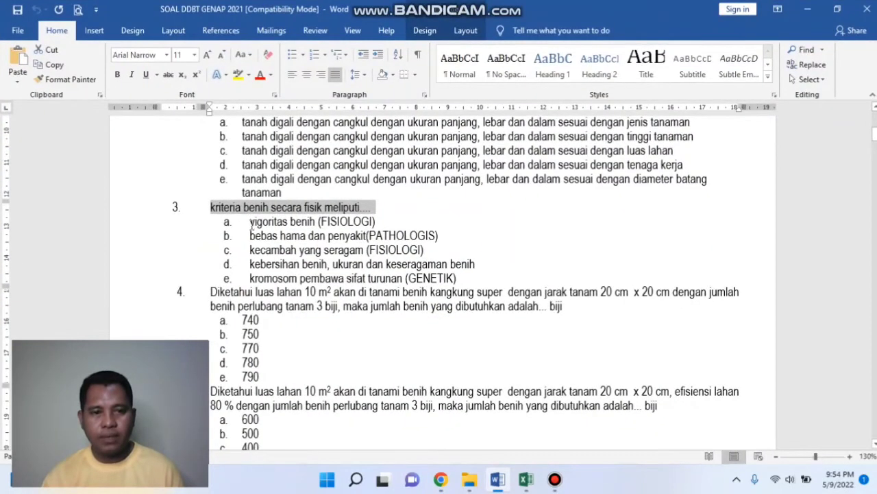
{"action": "left_click_drag", "start_coordinate": [272, 230], "coordinate": [453, 280]}
{"action": "key", "text": "ctrl+c"}
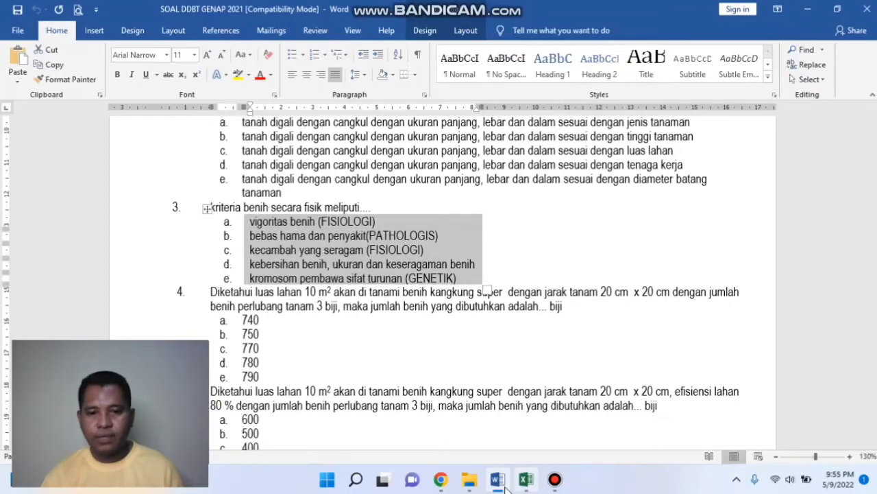
{"action": "left_click", "coordinate": [440, 479]}
{"action": "left_click", "coordinate": [405, 428]}
{"action": "left_click", "coordinate": [270, 279]}
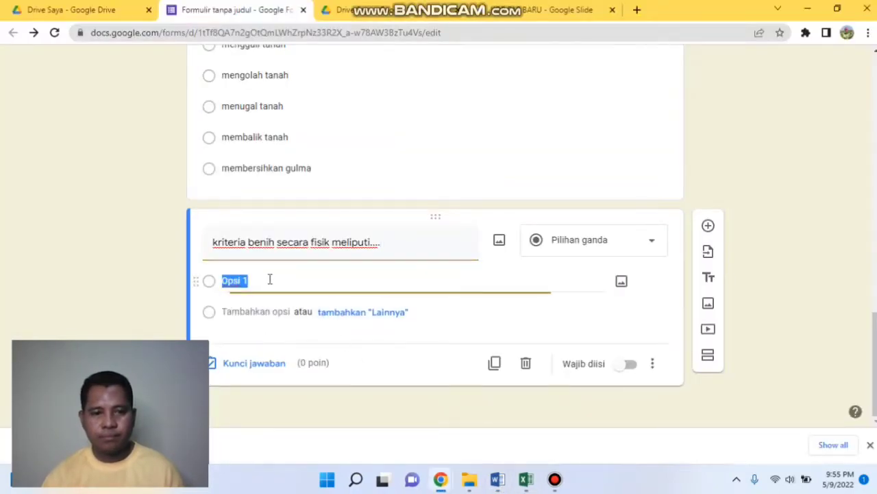
{"action": "key", "text": "ctrl+v"}
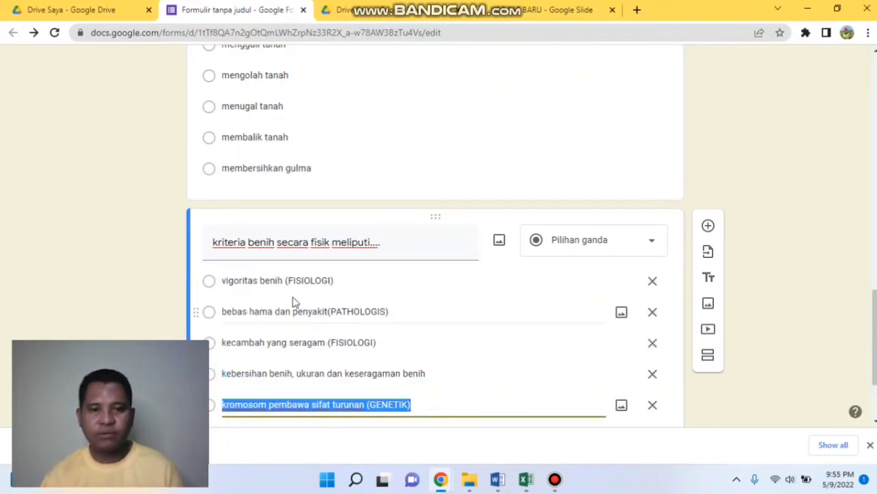
- In the question's answer key, mark "kebersihan benih, ukuran dan keseragaman benih" as correct, set its score to 20 points, and finish the key
{"action": "scroll", "coordinate": [295, 303], "scroll_direction": "down", "scroll_amount": 1}
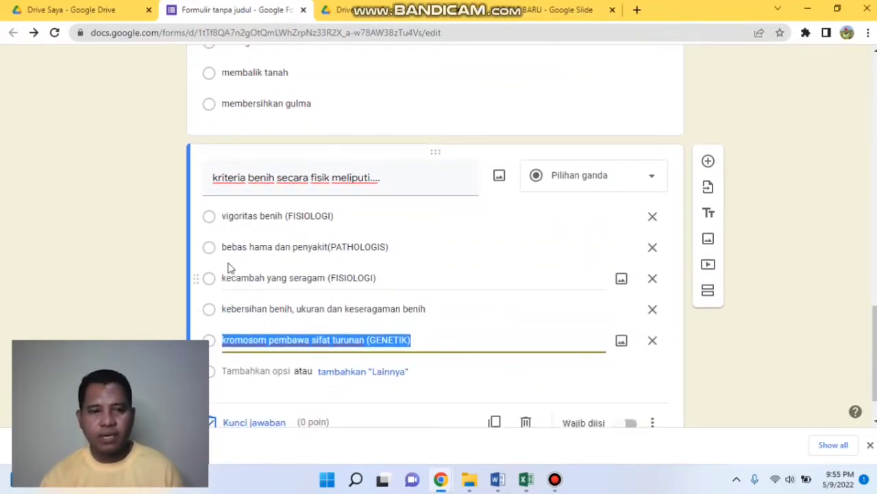
{"action": "scroll", "coordinate": [233, 274], "scroll_direction": "down", "scroll_amount": 1}
{"action": "left_click", "coordinate": [253, 370]}
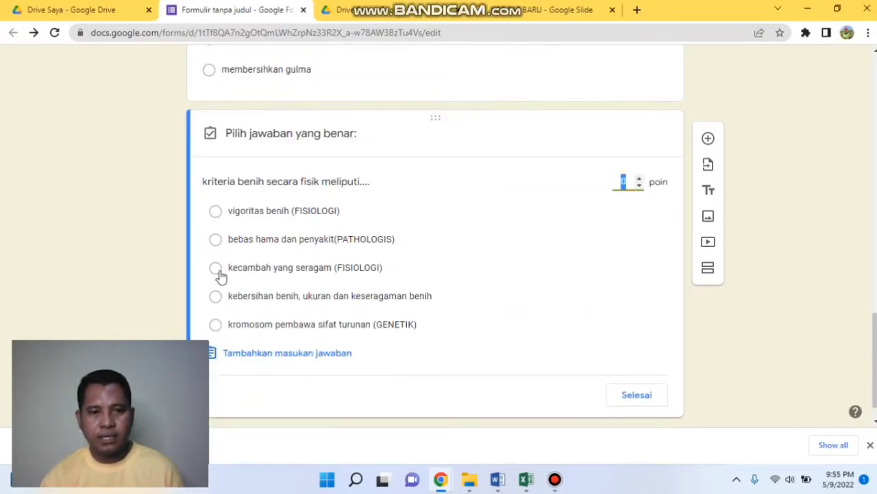
{"action": "left_click", "coordinate": [217, 297]}
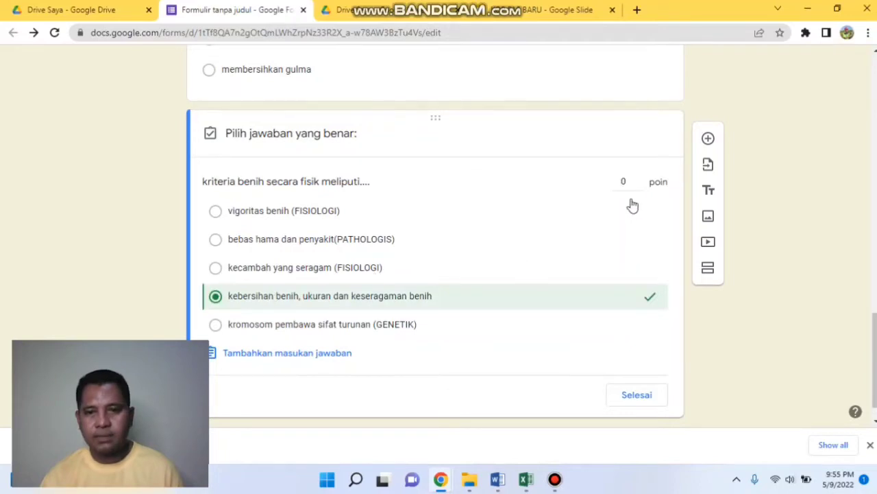
{"action": "left_click", "coordinate": [636, 184]}
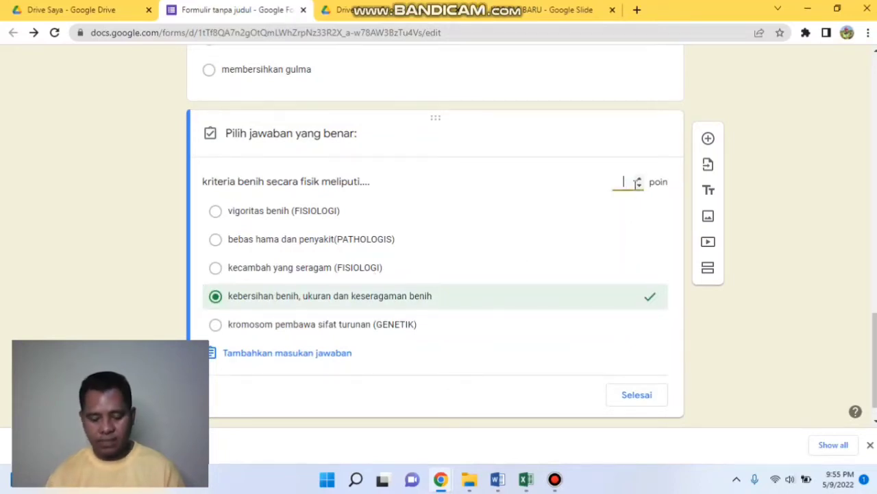
{"action": "left_click", "coordinate": [638, 402]}
- Add a title and description block below the "kriteria benih" question and title it "PERHATIKAN tEKS BERIKUT :" with a capital P
{"action": "scroll", "coordinate": [555, 261], "scroll_direction": "up", "scroll_amount": 4}
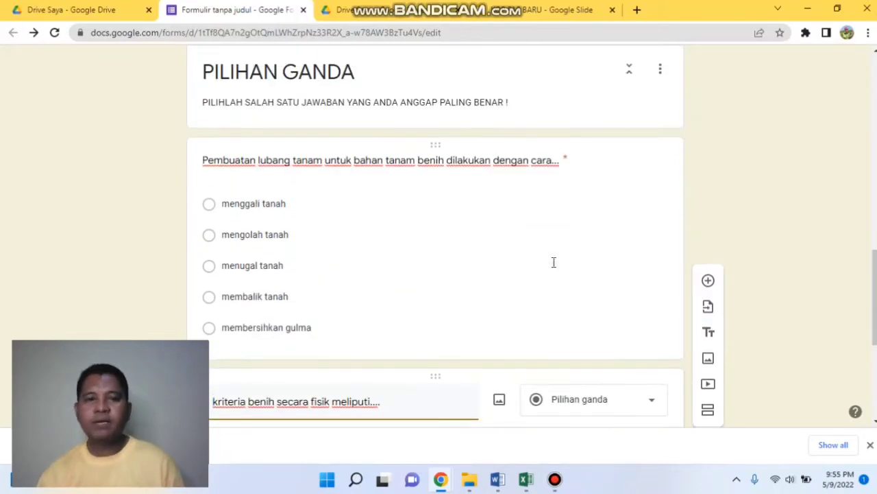
{"action": "scroll", "coordinate": [554, 262], "scroll_direction": "down", "scroll_amount": 4}
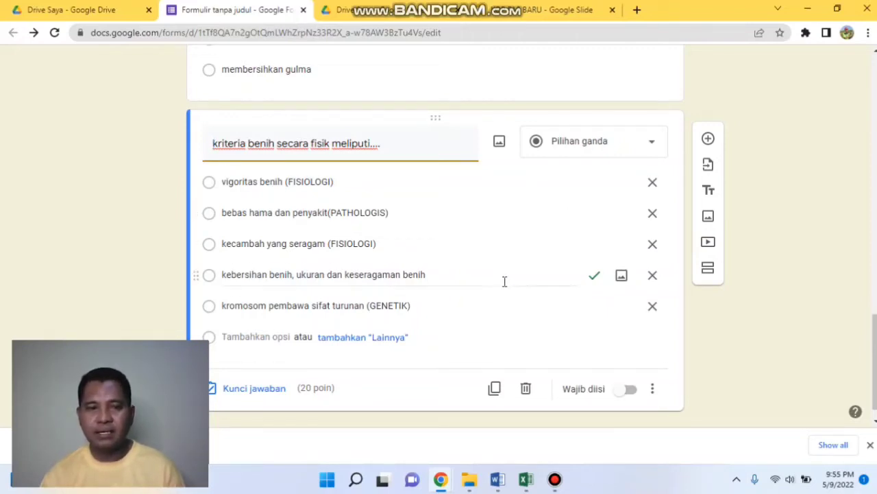
{"action": "scroll", "coordinate": [506, 279], "scroll_direction": "down", "scroll_amount": 1}
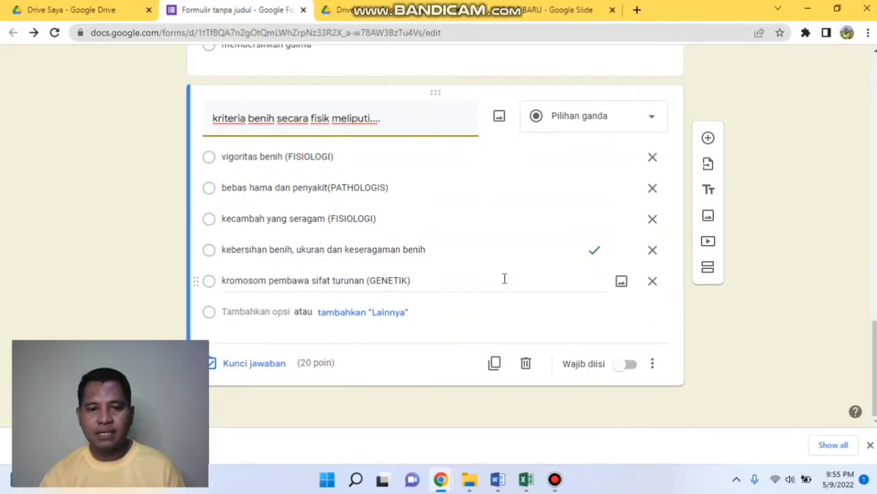
{"action": "left_click", "coordinate": [710, 195]}
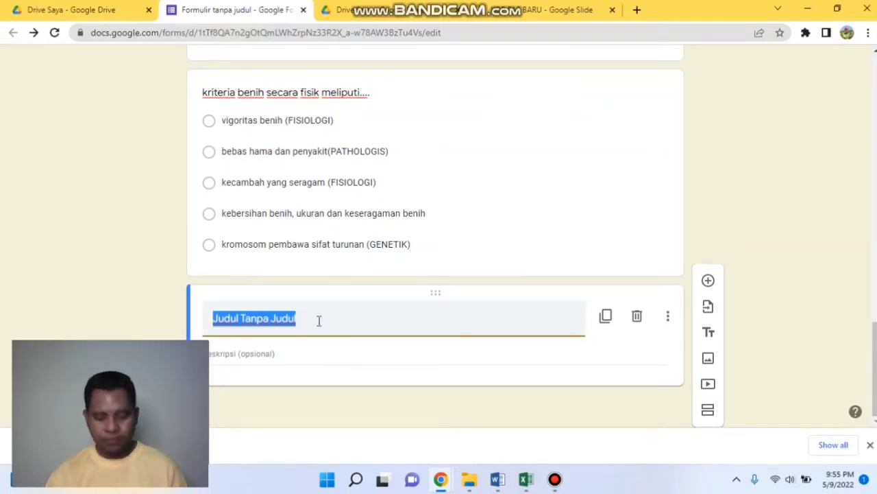
{"action": "type", "text": "pERHATIK"}
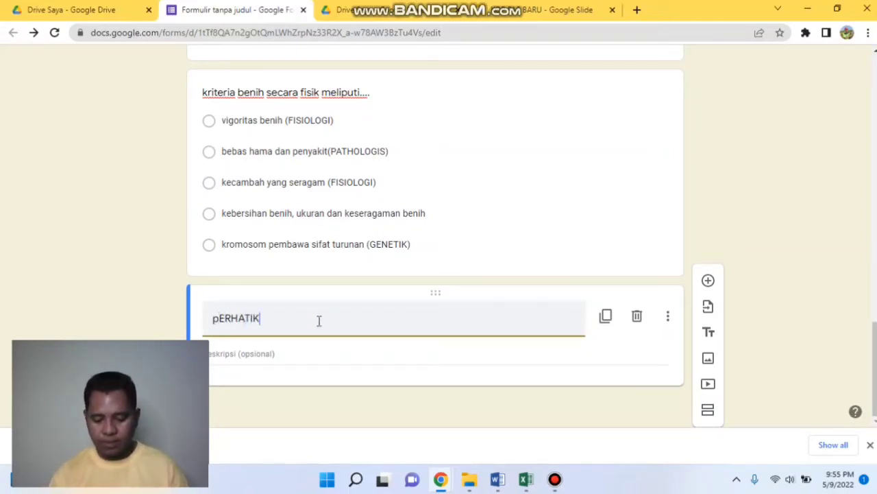
{"action": "type", "text": "AN tEKS BERIKUT :"}
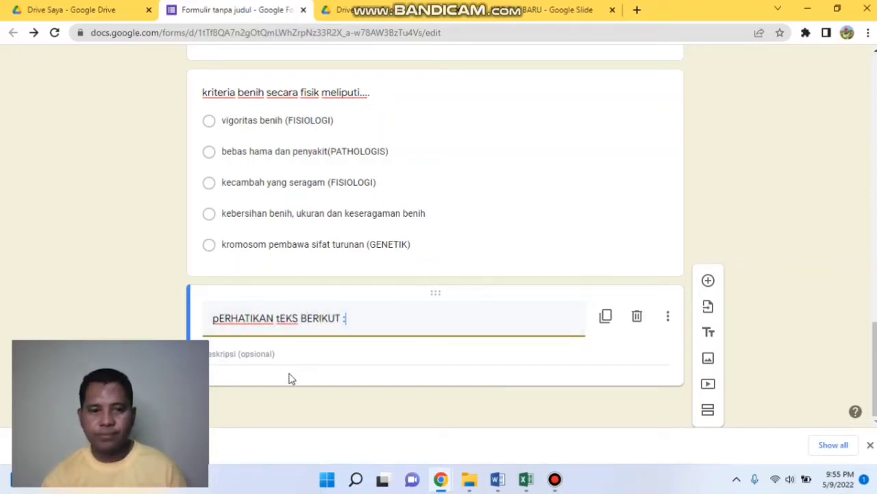
{"action": "left_click", "coordinate": [276, 354]}
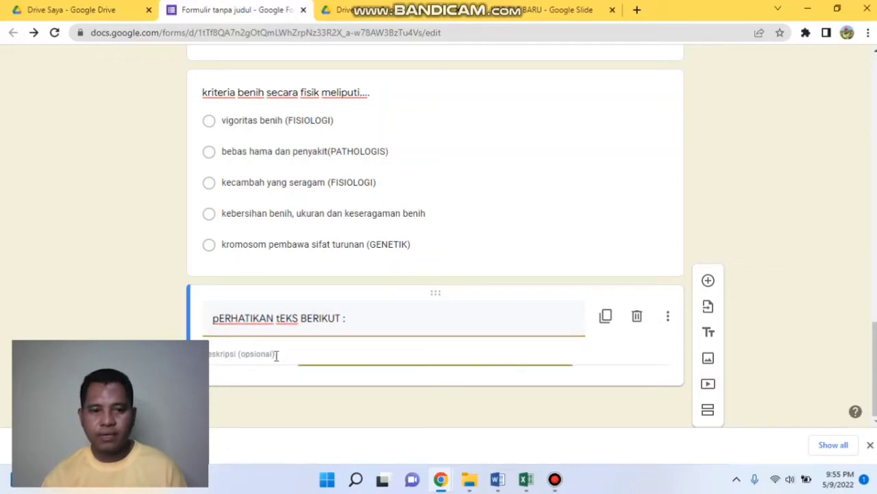
{"action": "triple_click", "coordinate": [221, 318]}
{"action": "left_click", "coordinate": [220, 318]}
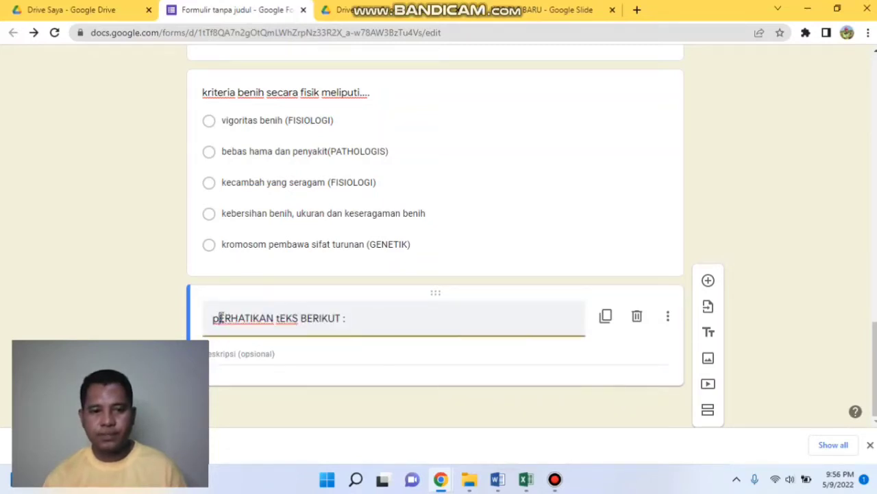
{"action": "key", "text": "BackSpace"}
{"action": "type", "text": "P"}
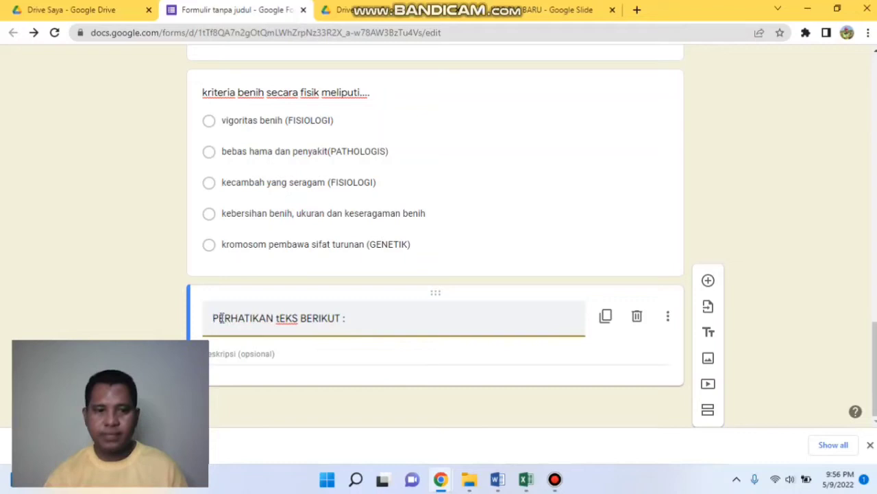
- Switch to the Word document and copy question 2's option a, "tanah digali dengan cangkul dengan ukuran panjang, lebar dan dalam sesuai dengan jenis tanaman"
{"action": "left_click", "coordinate": [247, 353]}
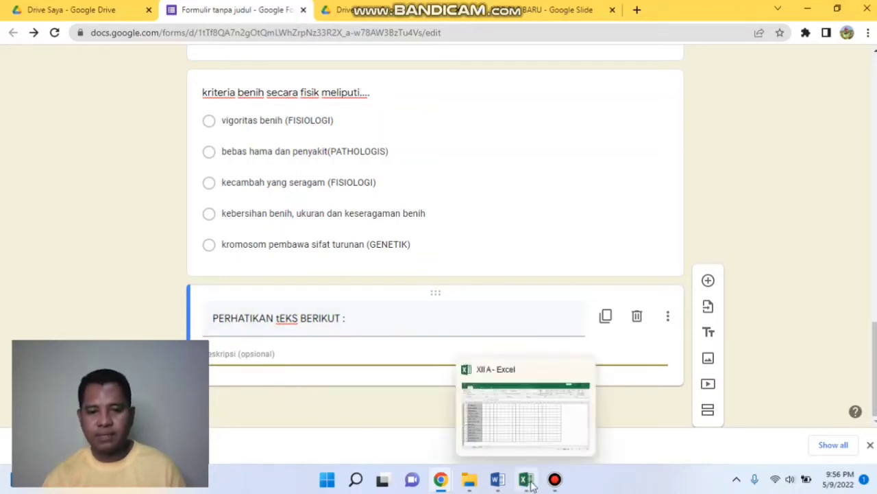
{"action": "mouse_move", "coordinate": [496, 486]}
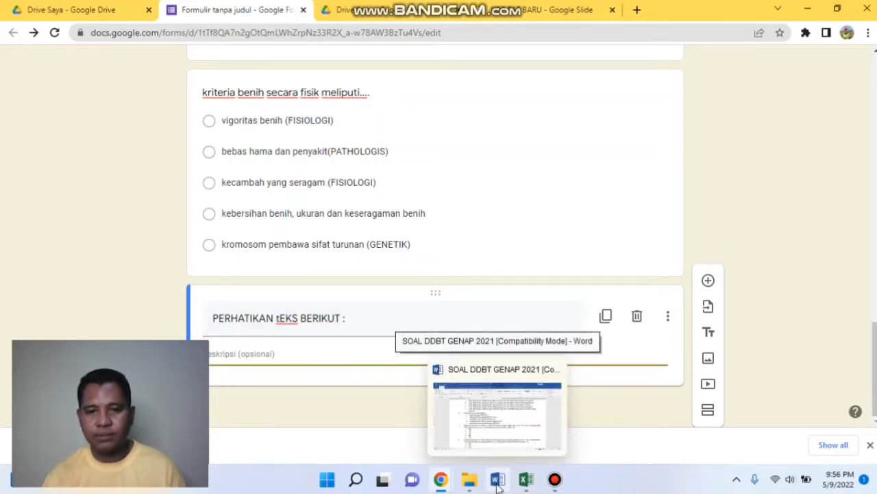
{"action": "left_click", "coordinate": [498, 484]}
{"action": "left_click", "coordinate": [425, 274]}
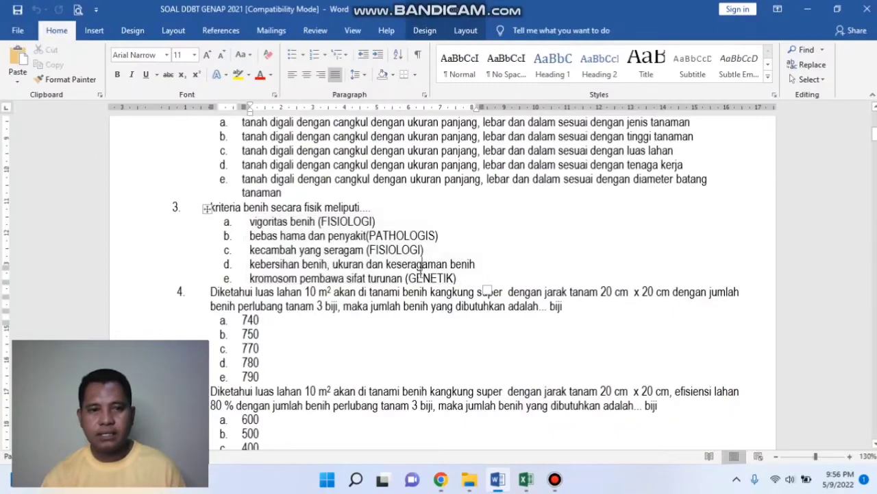
{"action": "scroll", "coordinate": [270, 246], "scroll_direction": "up", "scroll_amount": 3}
{"action": "left_click_drag", "start_coordinate": [243, 238], "coordinate": [707, 240]}
{"action": "key", "text": "ctrl+c"}
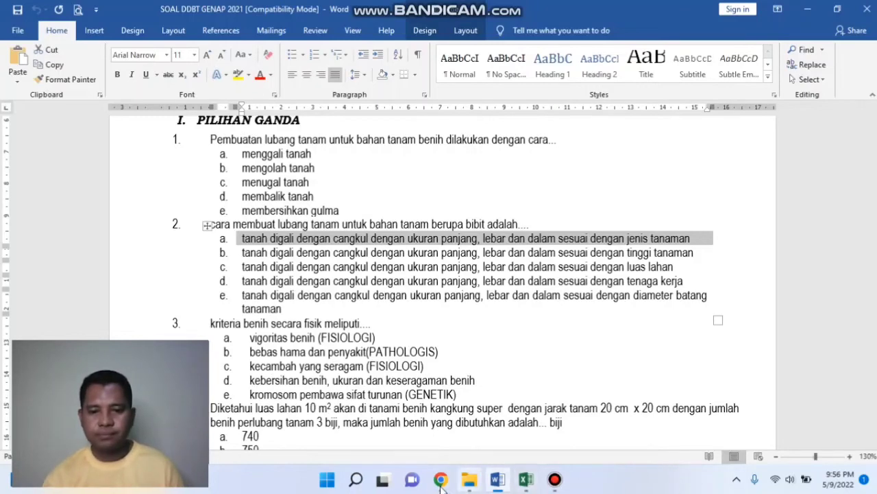
- Return to Google Forms and paste the copied sentence eight times into the title block's description as a reading text
{"action": "mouse_move", "coordinate": [442, 487]}
{"action": "left_click", "coordinate": [406, 414]}
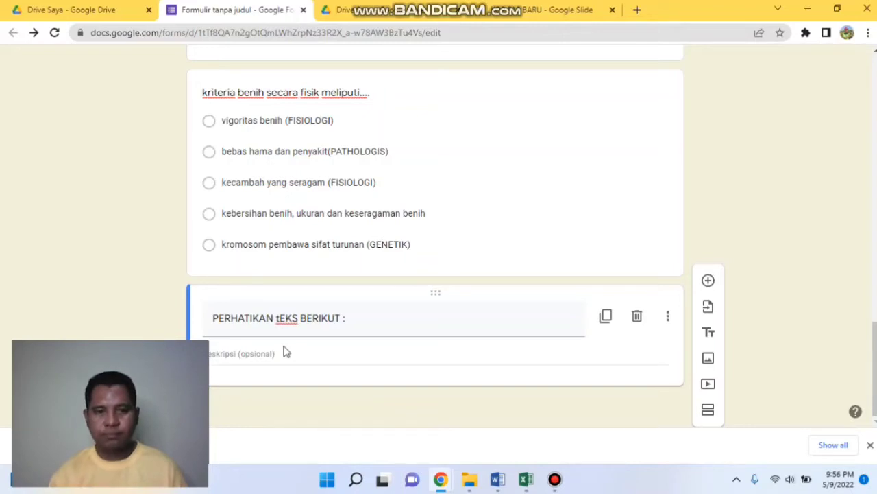
{"action": "left_click", "coordinate": [296, 354]}
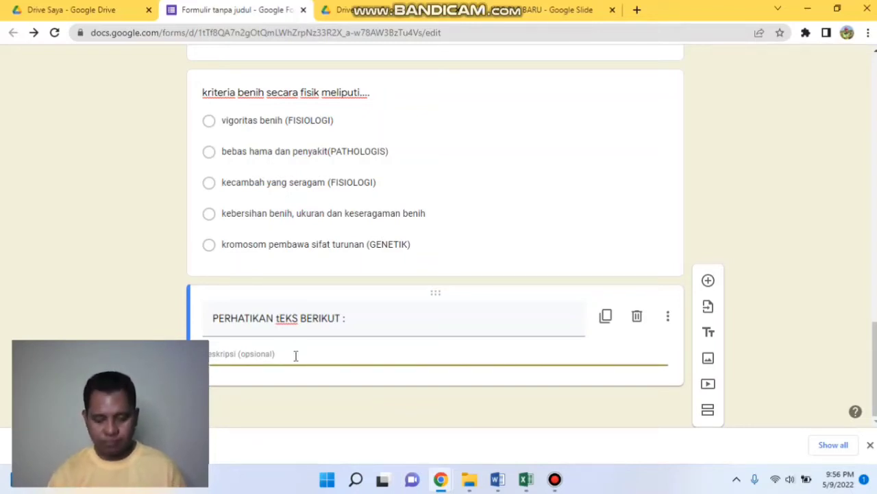
{"action": "key", "text": "ctrl+v"}
{"action": "key", "text": "ctrl+v"}
{"action": "key", "text": "ctrl+v"}
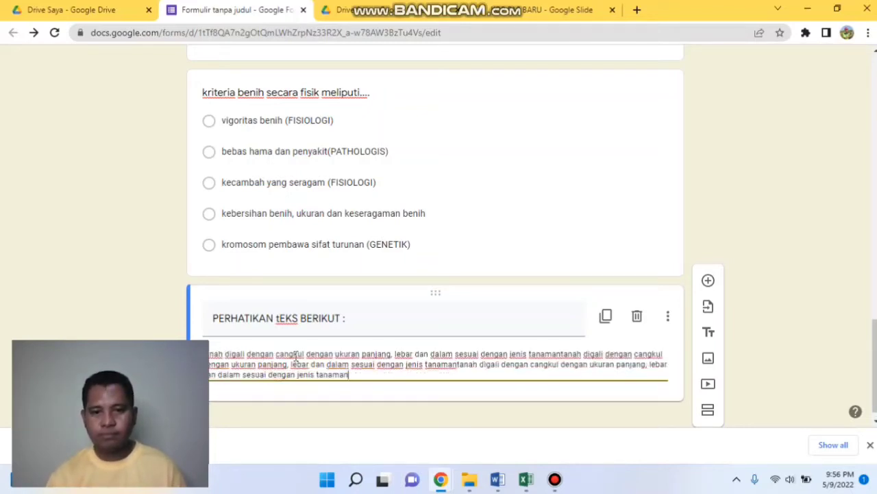
{"action": "key", "text": "ctrl+v"}
{"action": "key", "text": "ctrl+v"}
{"action": "key", "text": "ctrl+v"}
{"action": "key", "text": "ctrl+v"}
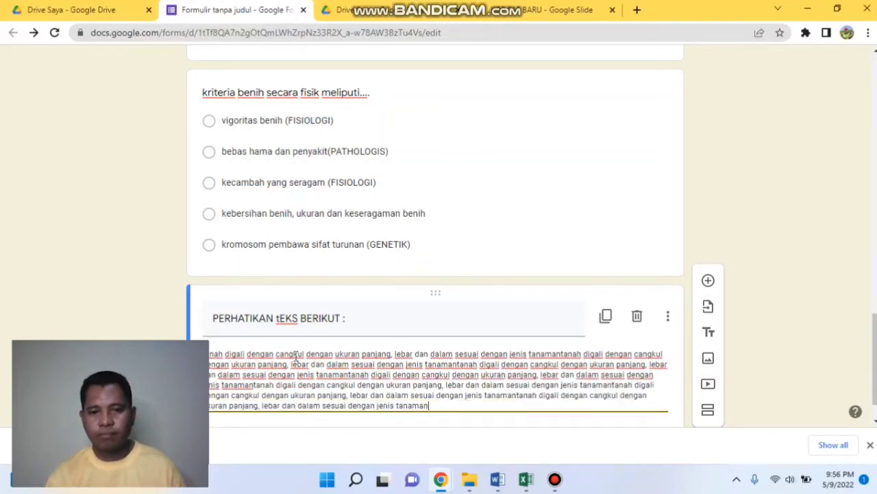
{"action": "key", "text": "ctrl+v"}
{"action": "scroll", "coordinate": [534, 346], "scroll_direction": "down", "scroll_amount": 1}
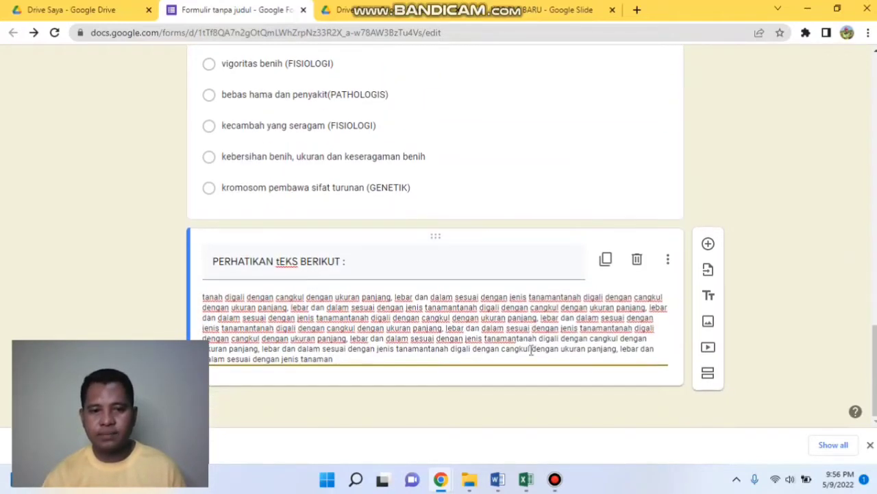
- Correct the block's title to "PERHATIKAN TEKS BERIKUT :" and add a blank Pilihan ganda question below the text
{"action": "left_click", "coordinate": [279, 265]}
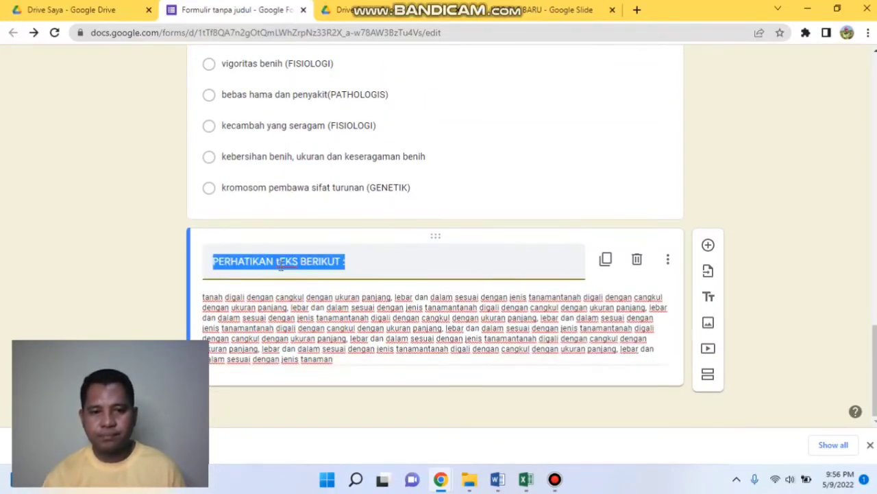
{"action": "left_click", "coordinate": [280, 265]}
{"action": "key", "text": "BackSpace"}
{"action": "type", "text": "T"}
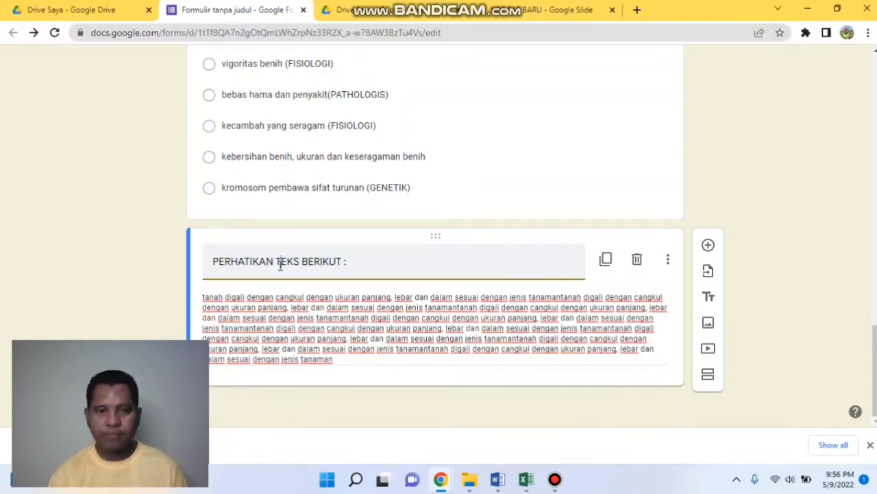
{"action": "left_click", "coordinate": [344, 359]}
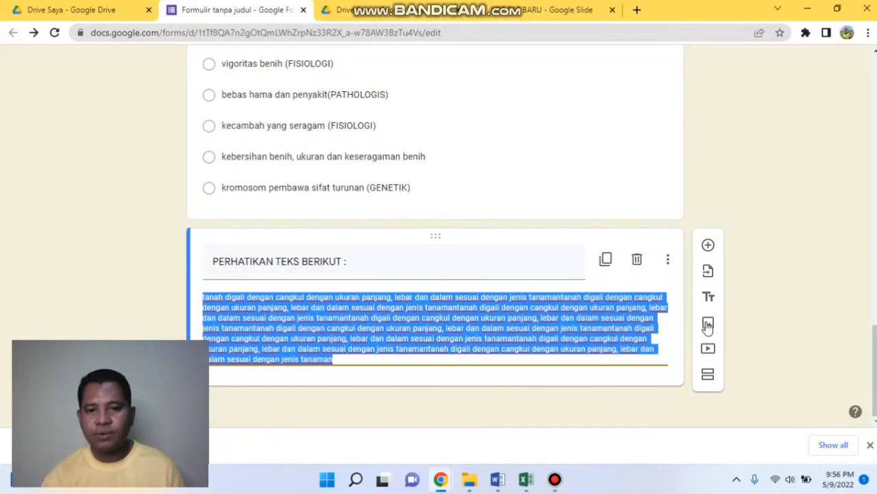
{"action": "left_click", "coordinate": [710, 251]}
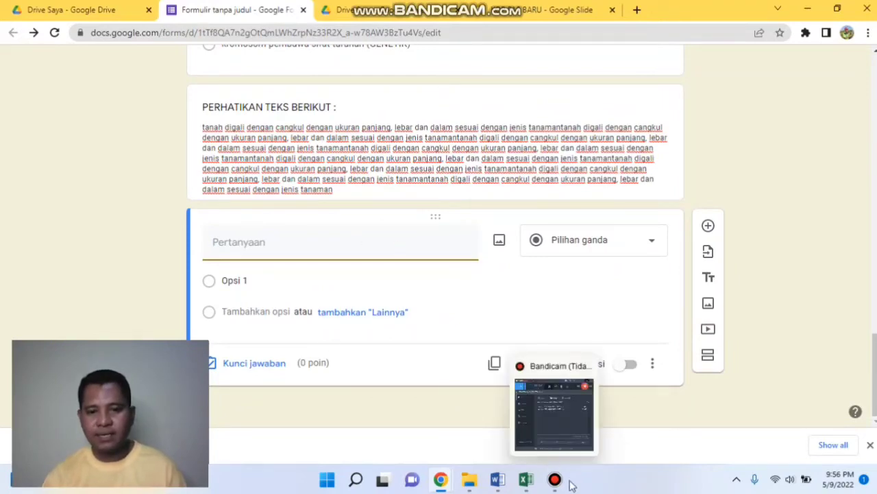
- Copy the text of question 4, beginning "Diketahui luas lahan 10 m2", from the Word document and paste it into the blank question in Google Forms
{"action": "left_click", "coordinate": [497, 414]}
{"action": "scroll", "coordinate": [450, 336], "scroll_direction": "down", "scroll_amount": 5}
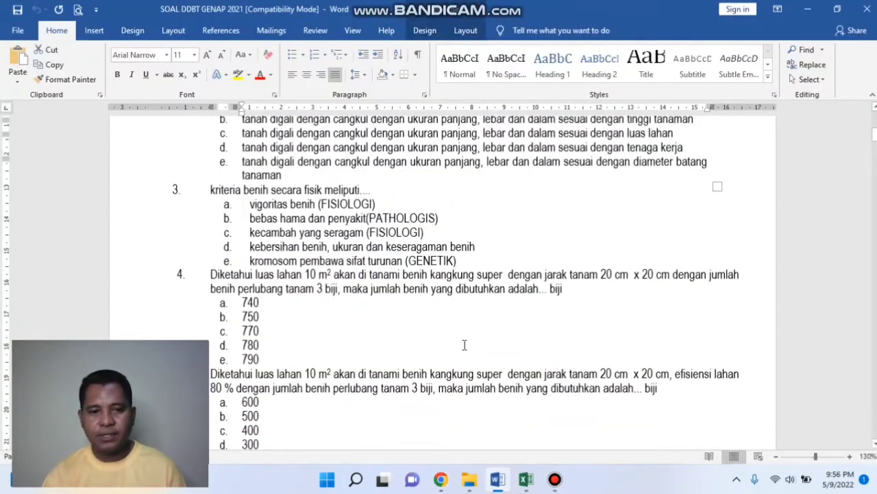
{"action": "left_click_drag", "start_coordinate": [214, 175], "coordinate": [261, 264]}
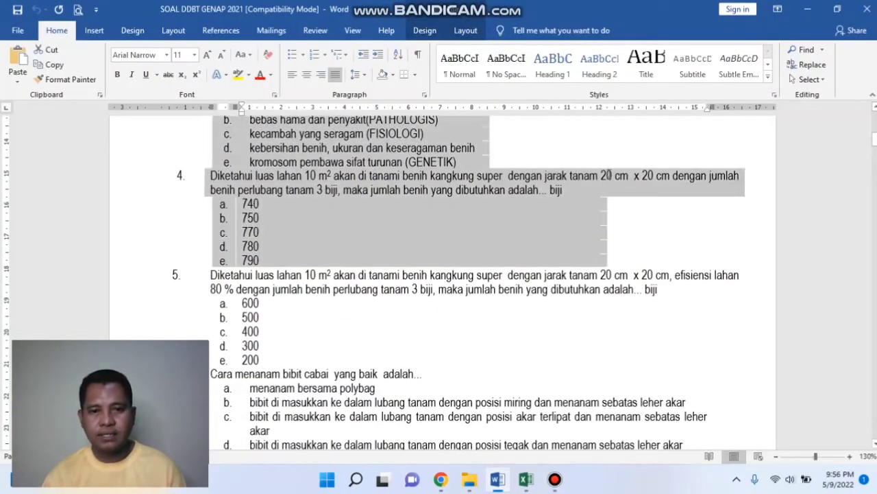
{"action": "left_click", "coordinate": [559, 190]}
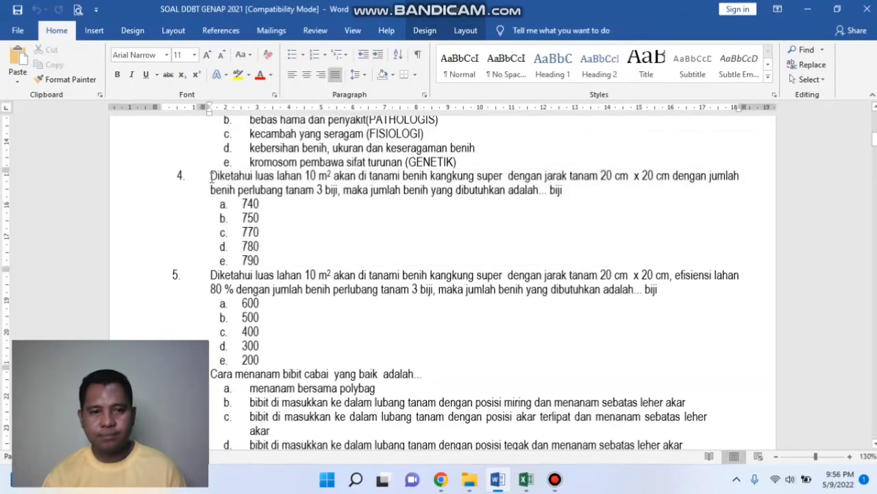
{"action": "left_click_drag", "start_coordinate": [212, 175], "coordinate": [563, 190]}
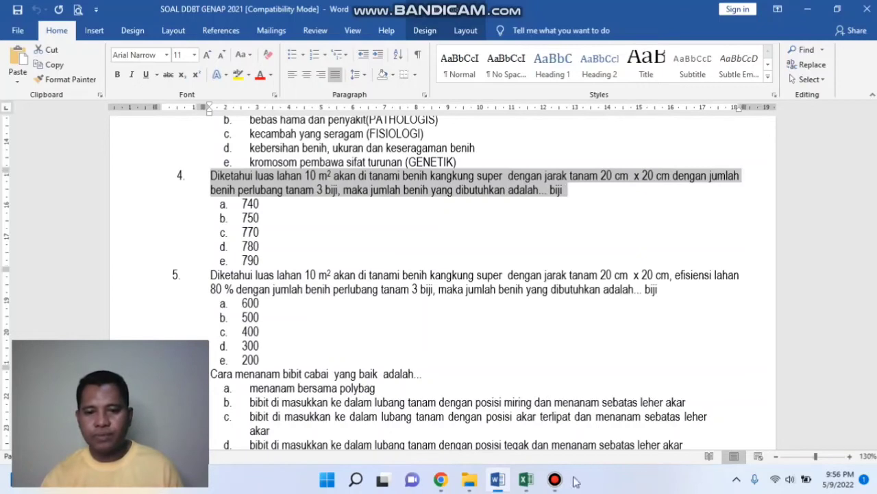
{"action": "mouse_move", "coordinate": [441, 480]}
{"action": "left_click", "coordinate": [353, 391]}
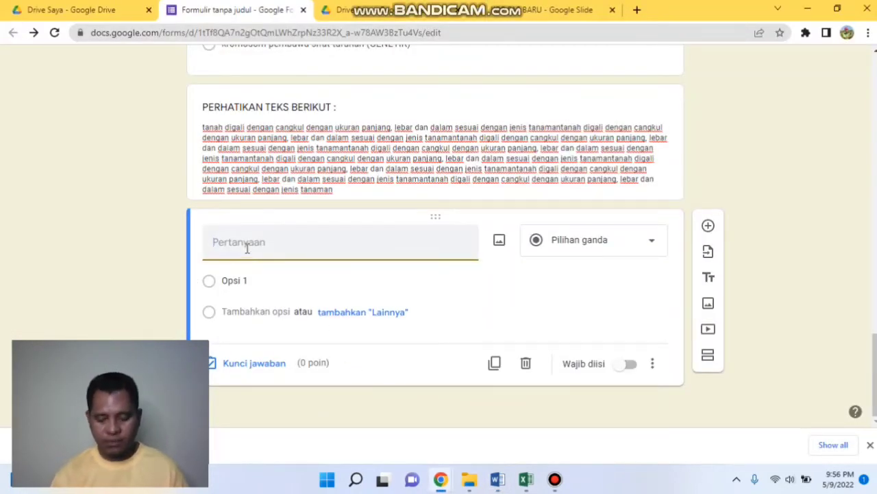
{"action": "type", "text": "Diketahui luas lahan 10 m2 akan di tanami benih kangkung super  dengan jarak tanam 20 cm  x 20 cm dengan jumlah benih perlubang tanam 3 biji, maka jumlah benih yang dibutuhkan adalah... biji"}
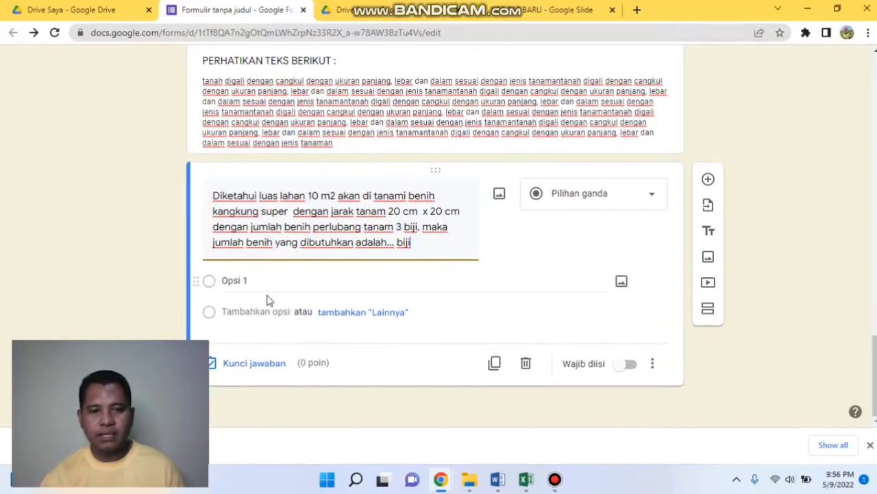
- Copy question 4's answers 740, 750, 770, 780 and 790 from Word and paste them as the Google Forms question's options
{"action": "left_click", "coordinate": [497, 480]}
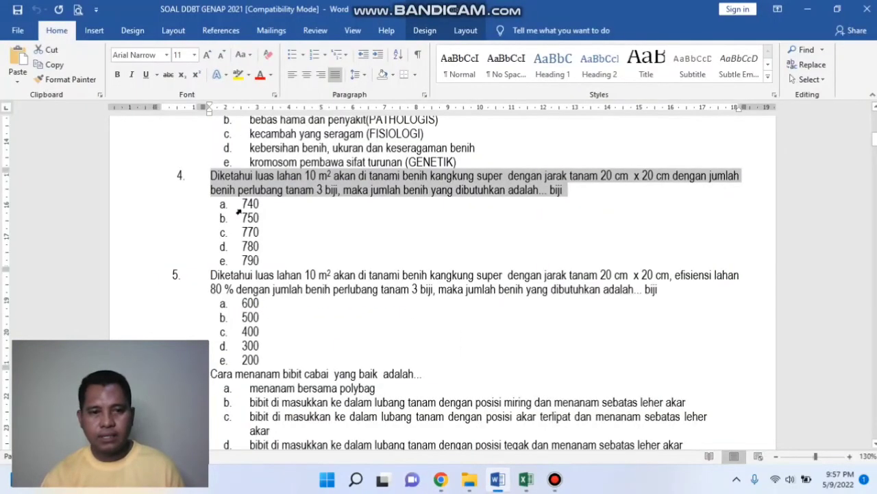
{"action": "left_click_drag", "start_coordinate": [249, 204], "coordinate": [280, 264]}
{"action": "key", "text": "ctrl+c"}
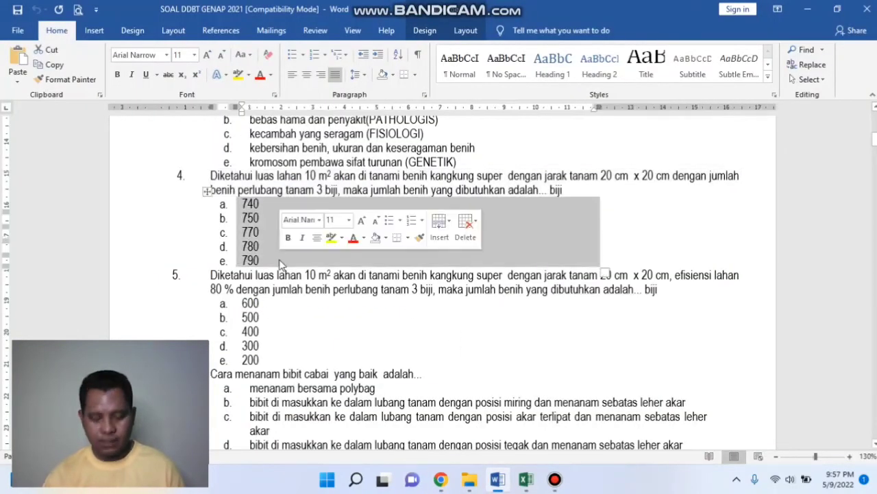
{"action": "left_click", "coordinate": [444, 481]}
{"action": "left_click", "coordinate": [367, 421]}
{"action": "left_click", "coordinate": [243, 280]}
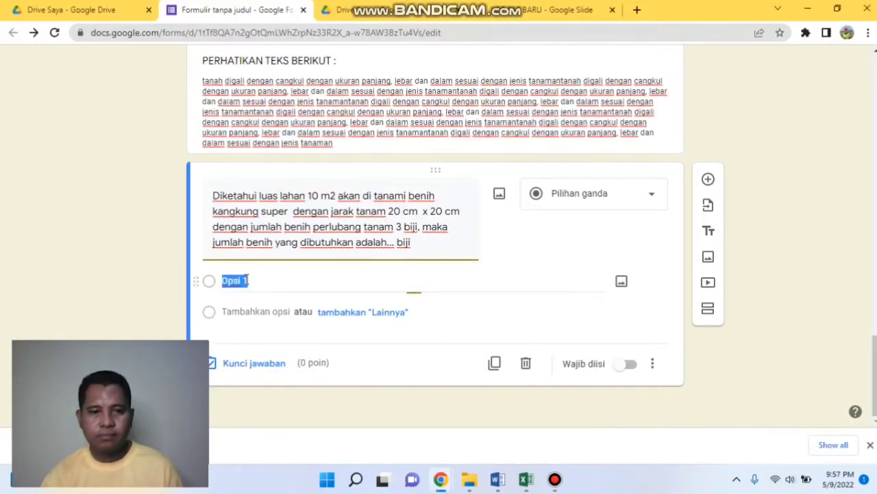
{"action": "key", "text": "ctrl+v"}
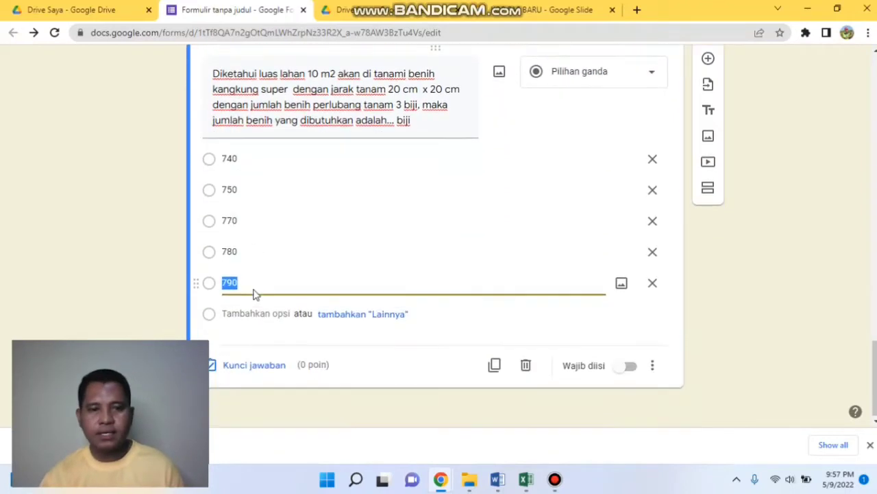
- In the question's answer key, mark 780 as the correct answer and assign 20 points
{"action": "left_click", "coordinate": [225, 368]}
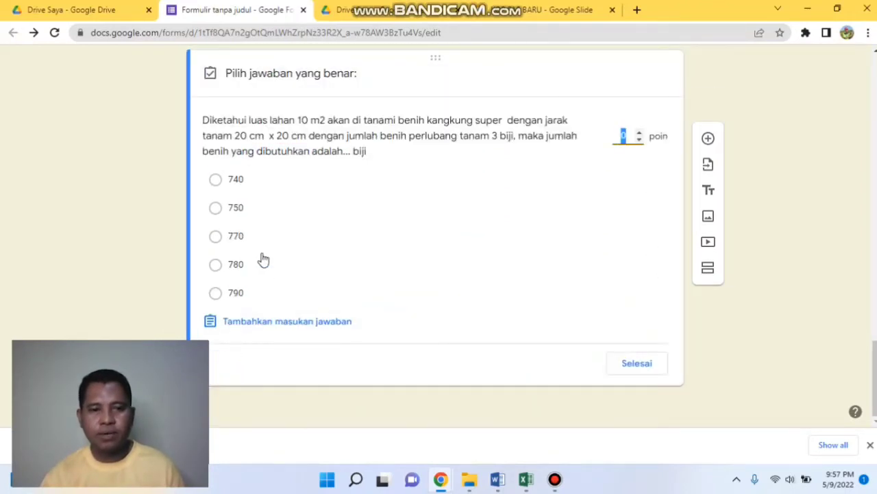
{"action": "left_click", "coordinate": [216, 265]}
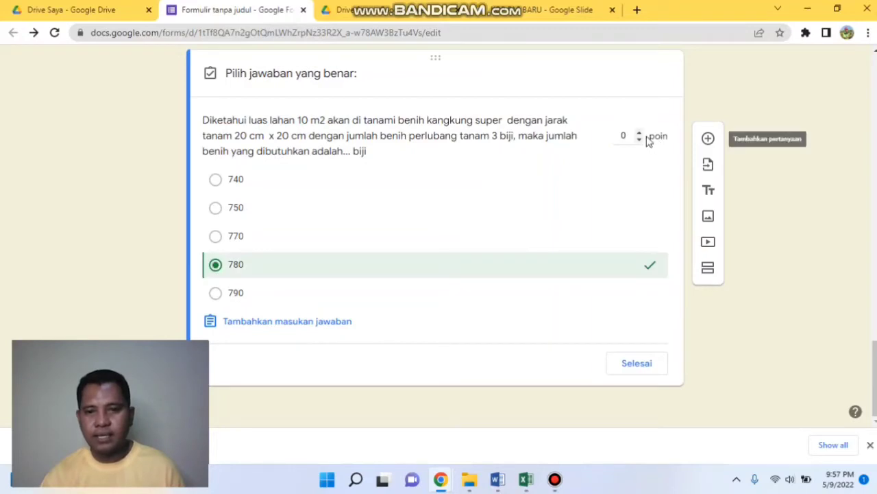
{"action": "left_click", "coordinate": [620, 136]}
{"action": "type", "text": "20"}
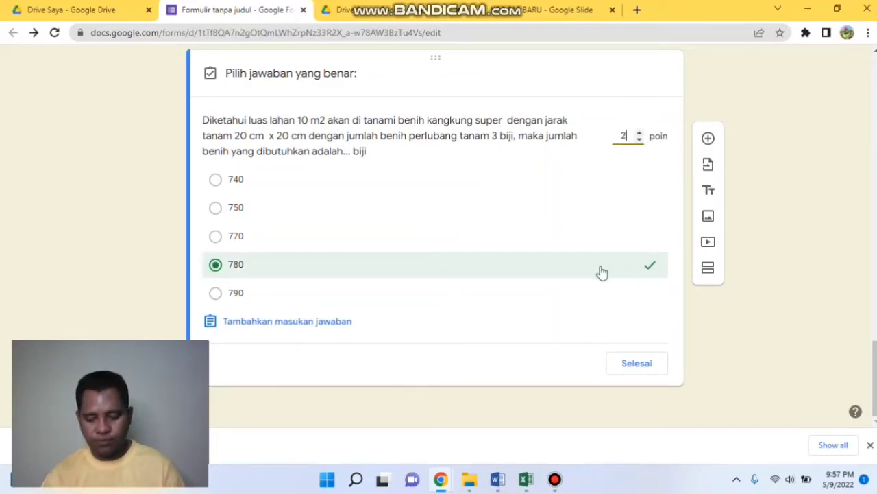
{"action": "left_click", "coordinate": [636, 367]}
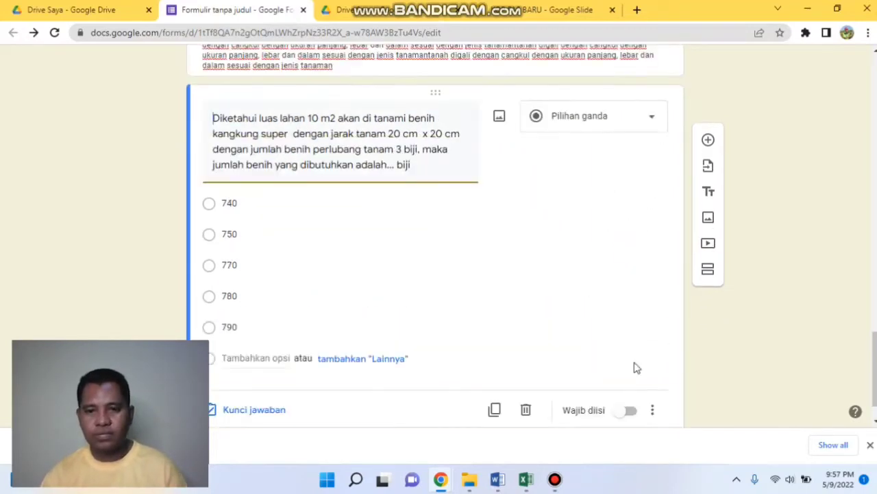
- Add a blank Pilihan ganda question below the "Diketahui luas lahan" question
{"action": "scroll", "coordinate": [401, 269], "scroll_direction": "up", "scroll_amount": 4}
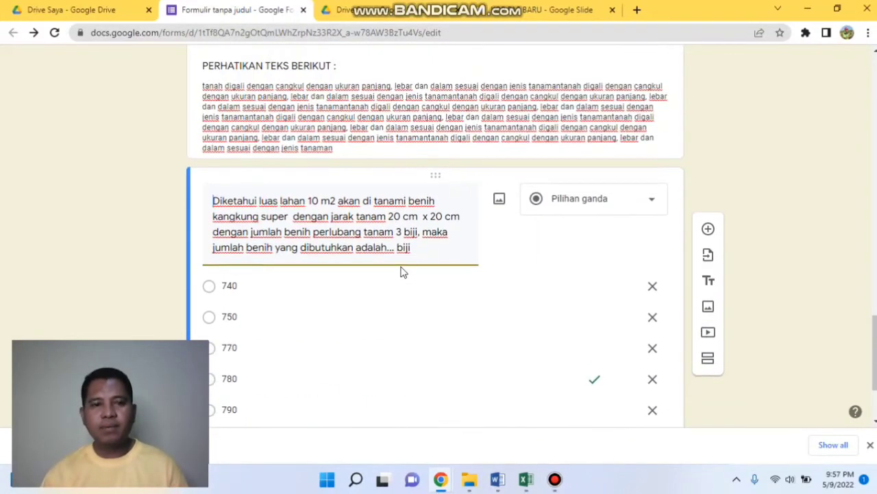
{"action": "scroll", "coordinate": [384, 247], "scroll_direction": "down", "scroll_amount": 4}
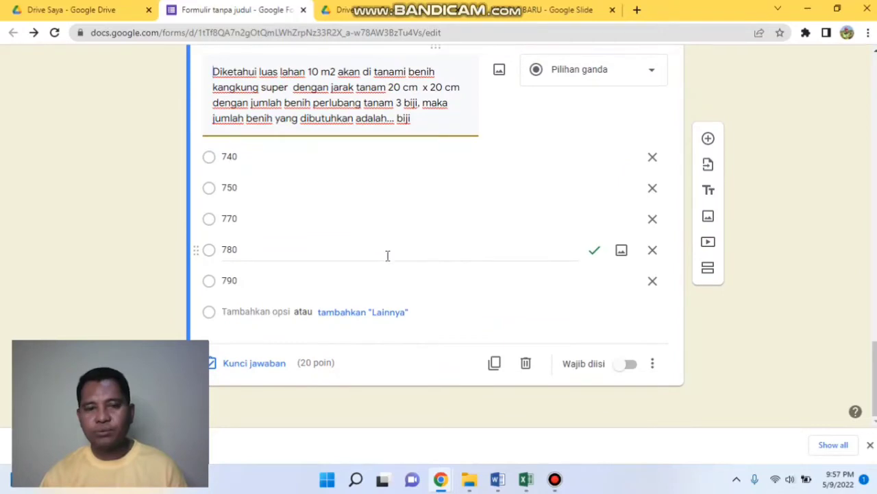
{"action": "scroll", "coordinate": [417, 272], "scroll_direction": "up", "scroll_amount": 1}
{"action": "scroll", "coordinate": [417, 273], "scroll_direction": "down", "scroll_amount": 1}
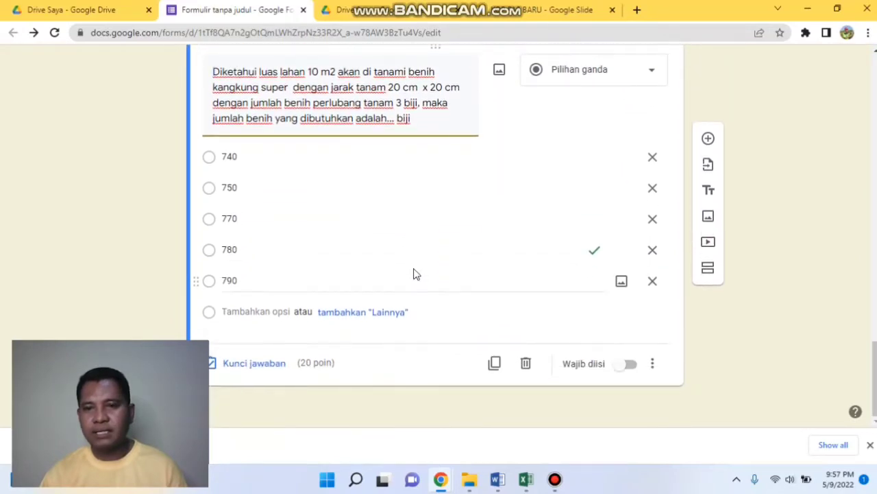
{"action": "left_click", "coordinate": [708, 139]}
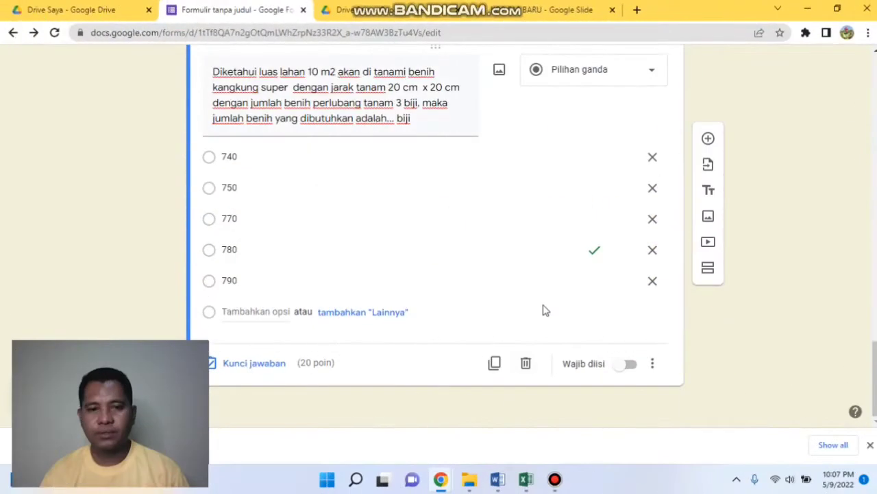
{"action": "left_click", "coordinate": [708, 141]}
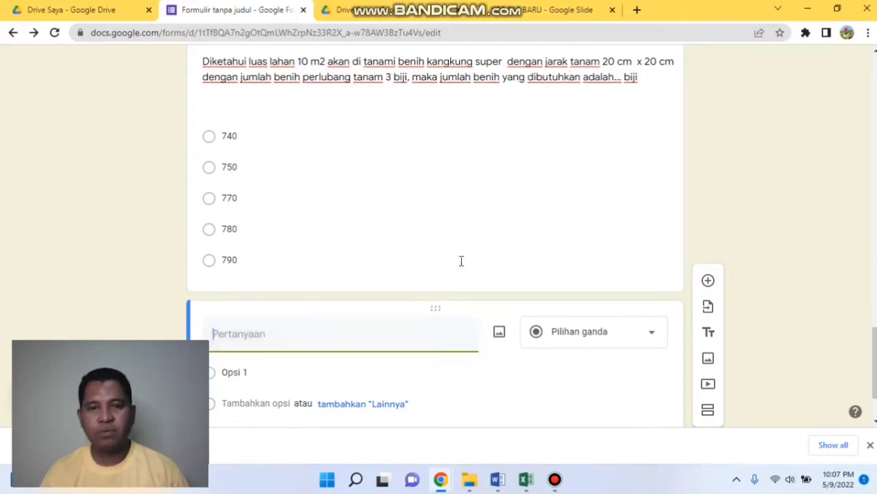
- Open the hypatia add-on's Insert/Edit Math editor and dismiss its welcome page
{"action": "scroll", "coordinate": [552, 252], "scroll_direction": "up", "scroll_amount": 15}
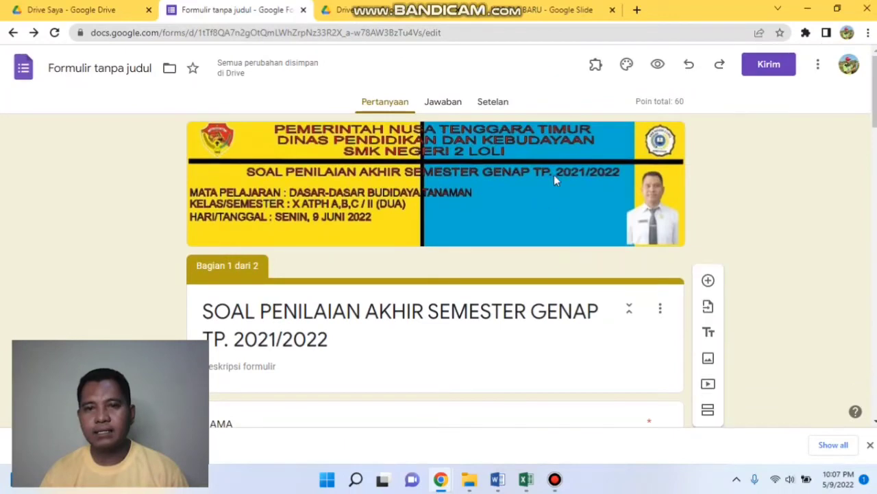
{"action": "left_click", "coordinate": [596, 66]}
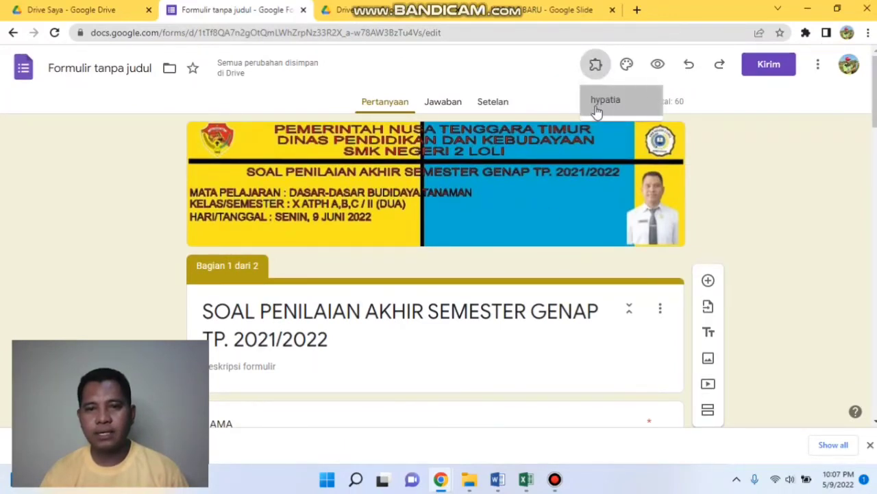
{"action": "left_click", "coordinate": [597, 110]}
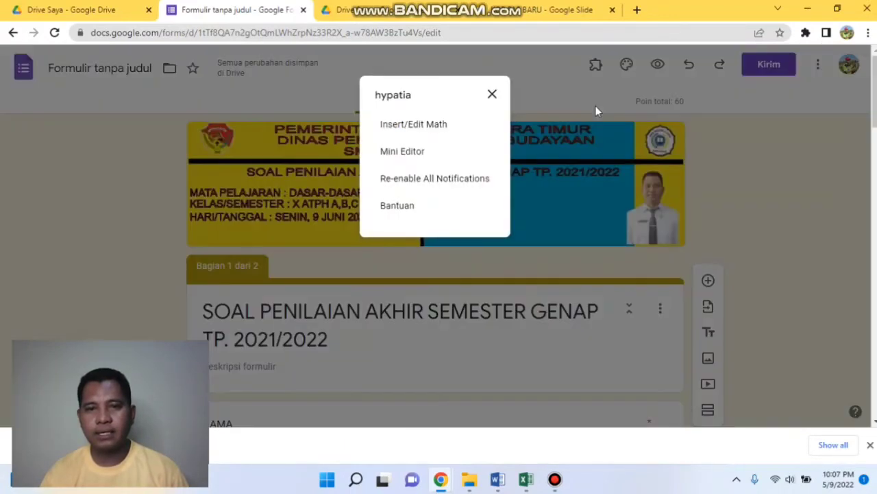
{"action": "left_click", "coordinate": [391, 126]}
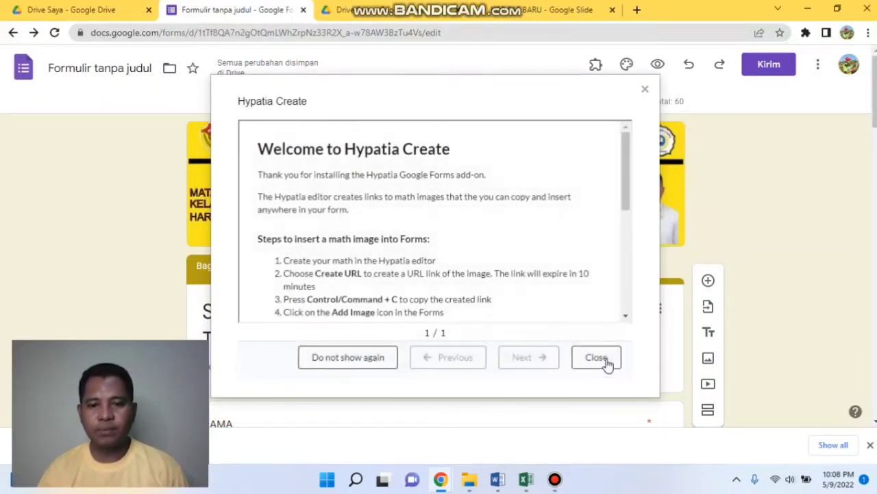
{"action": "left_click", "coordinate": [606, 361]}
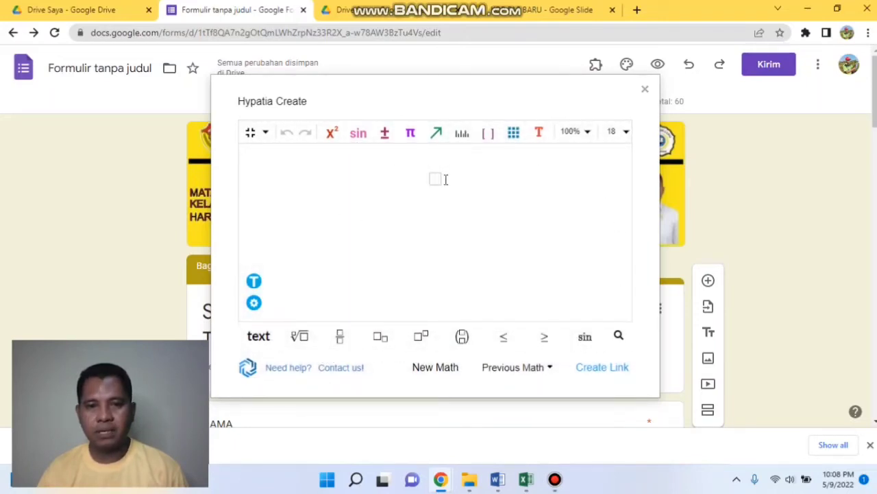
- Set the font size in the Hypatia math editor to 12
{"action": "left_click", "coordinate": [628, 137]}
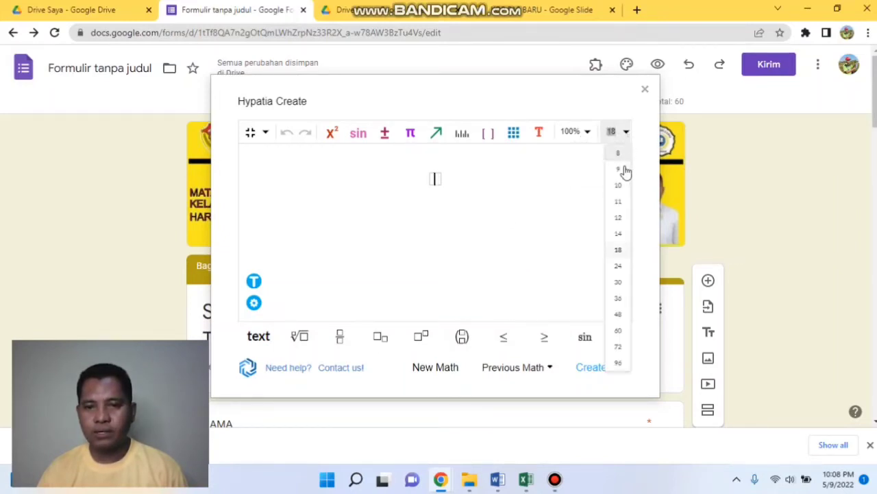
{"action": "left_click", "coordinate": [469, 199]}
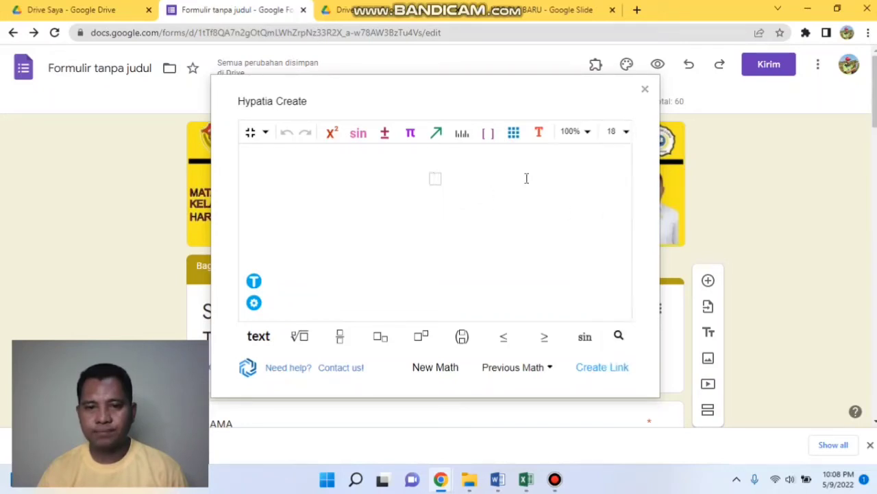
{"action": "left_click", "coordinate": [626, 137]}
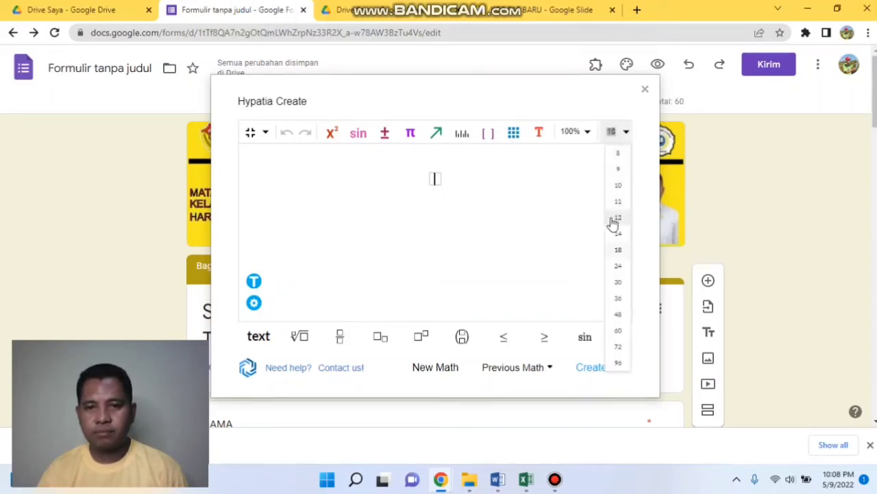
{"action": "left_click", "coordinate": [614, 224]}
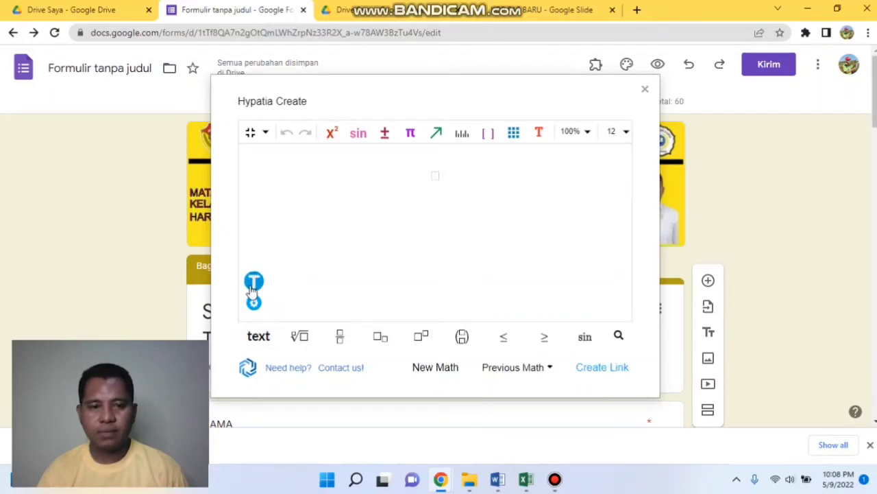
- Turn on text mode in the math editor and write "Fungsi invers dari f(x) ="
{"action": "left_click", "coordinate": [253, 287]}
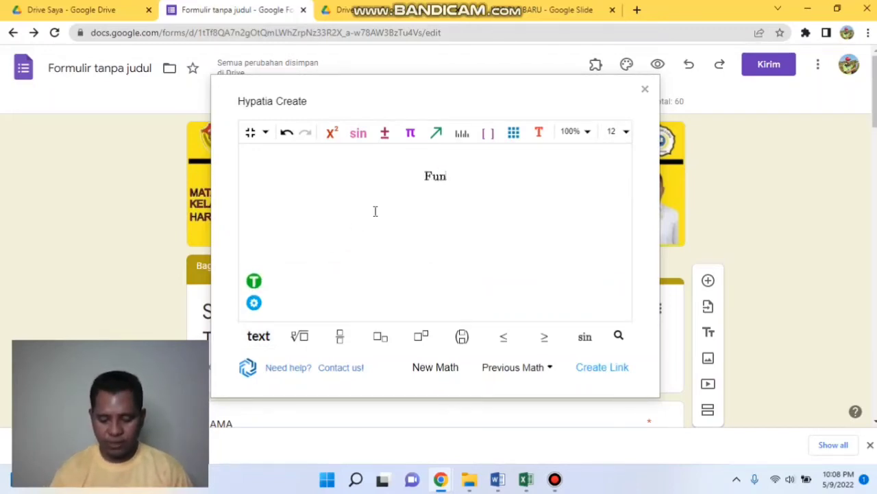
{"action": "type", "text": "Fungsi "}
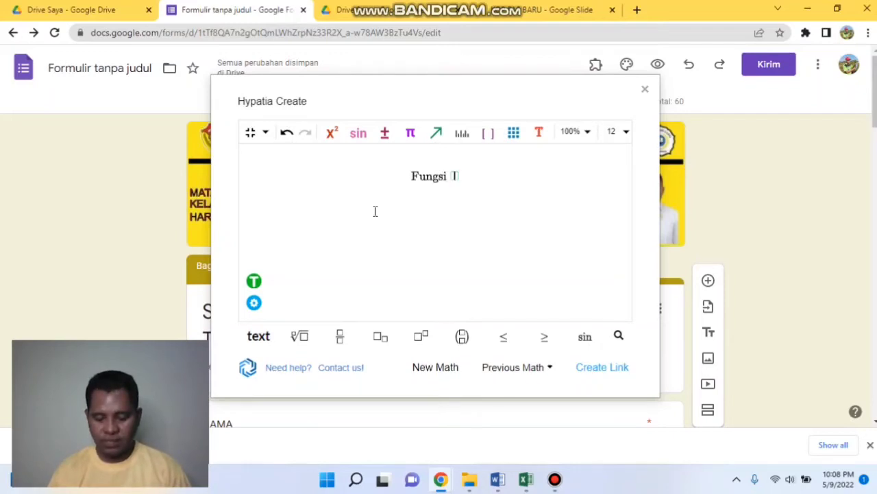
{"action": "type", "text": "invers"}
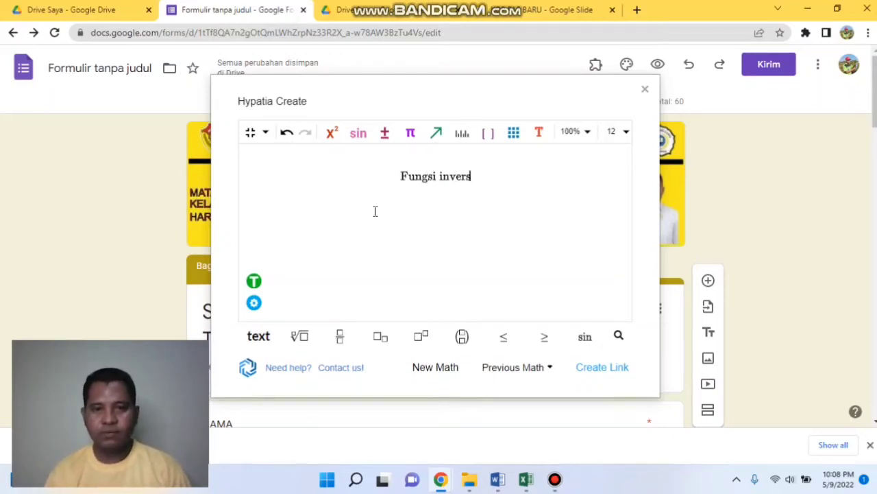
{"action": "type", "text": " dari "}
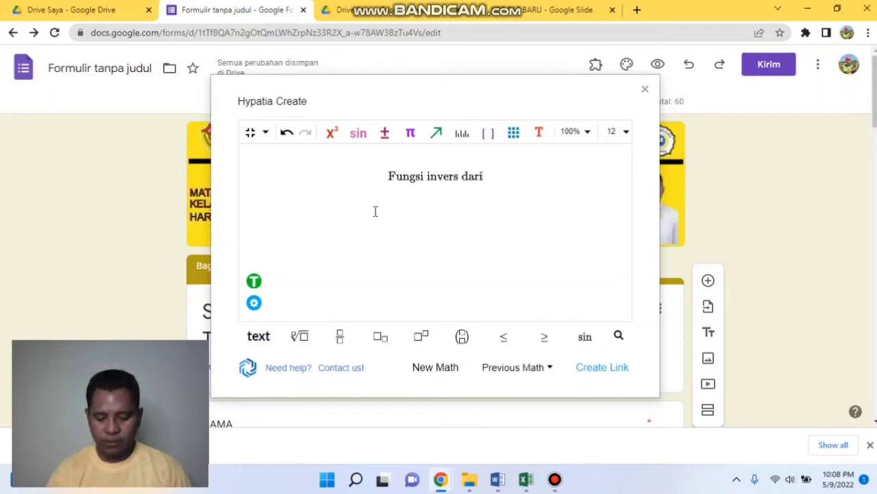
{"action": "type", "text": "f(x) ="}
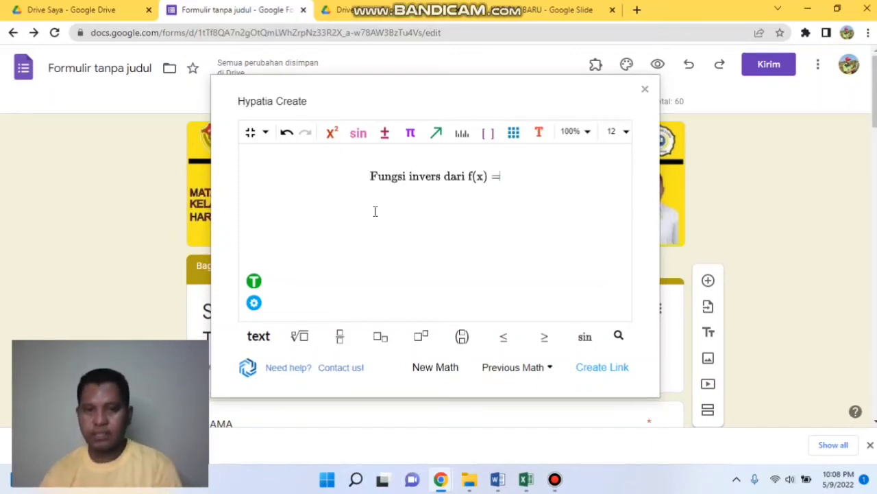
- Insert a fraction after "f(x) =" in the math editor, with 5 over the square root of 7
{"action": "left_click", "coordinate": [341, 337]}
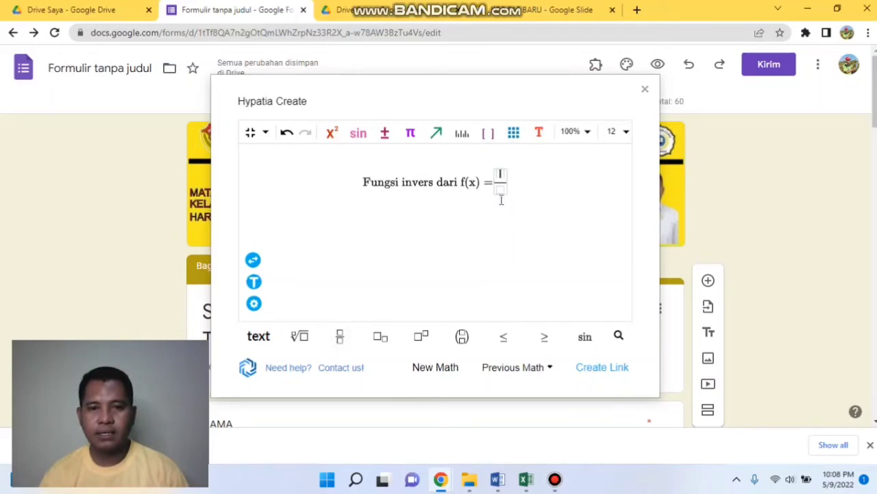
{"action": "type", "text": "5"}
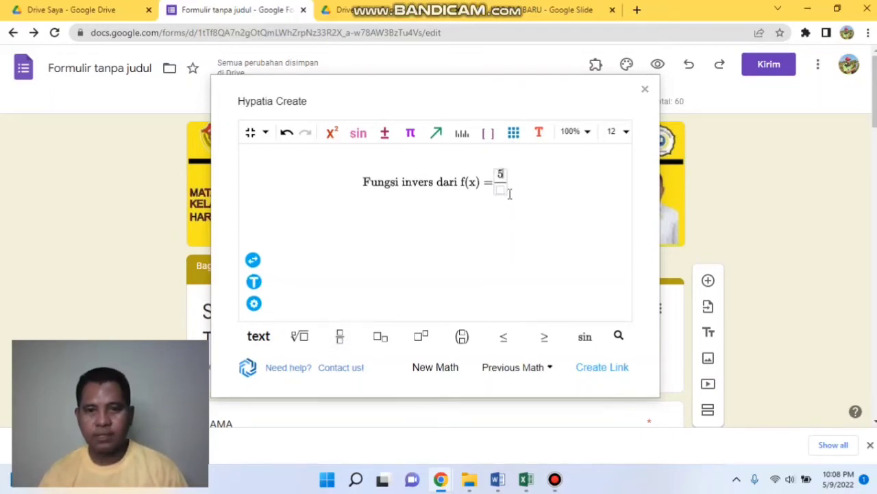
{"action": "left_click", "coordinate": [300, 336]}
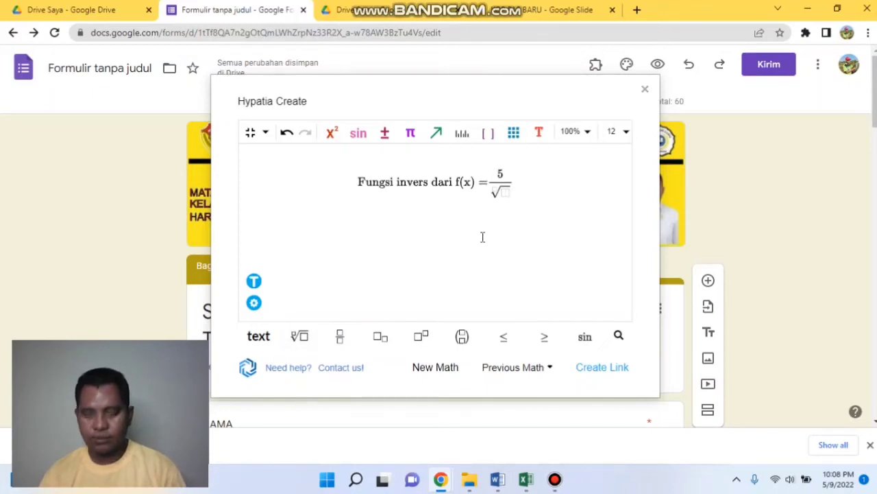
{"action": "type", "text": "7"}
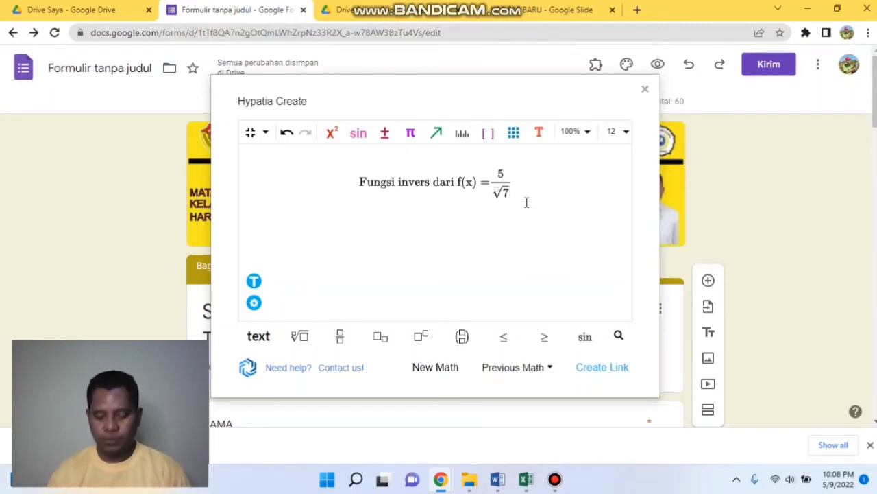
- Continue the formula after the fraction with "= x" raised to the power 2
{"action": "key", "text": "Right"}
{"action": "key", "text": "Right"}
{"action": "type", "text": "="}
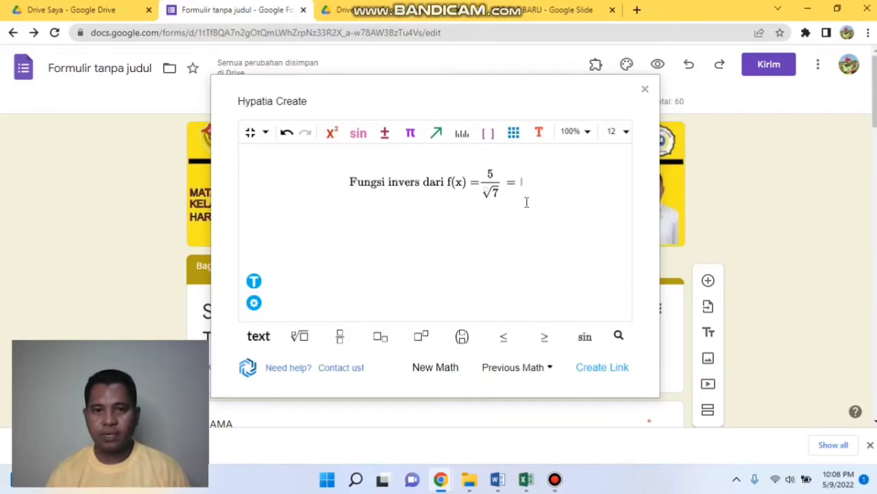
{"action": "type", "text": " x"}
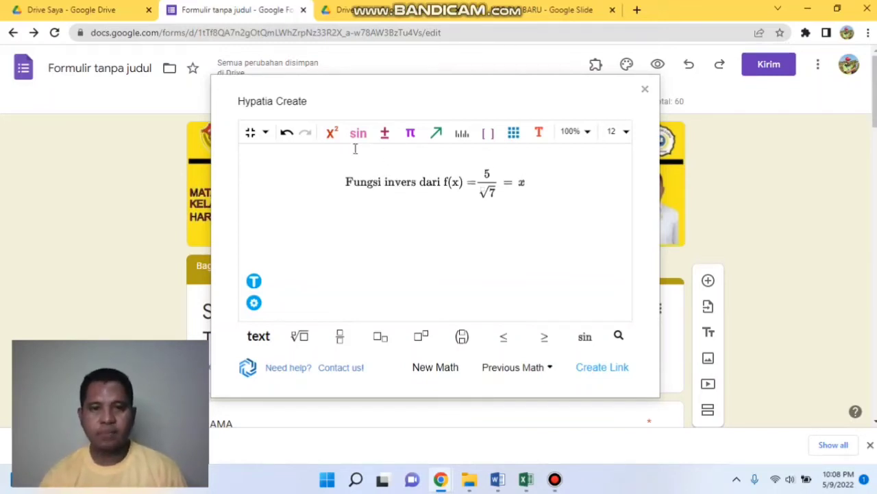
{"action": "left_click", "coordinate": [331, 132]}
{"action": "left_click", "coordinate": [462, 168]}
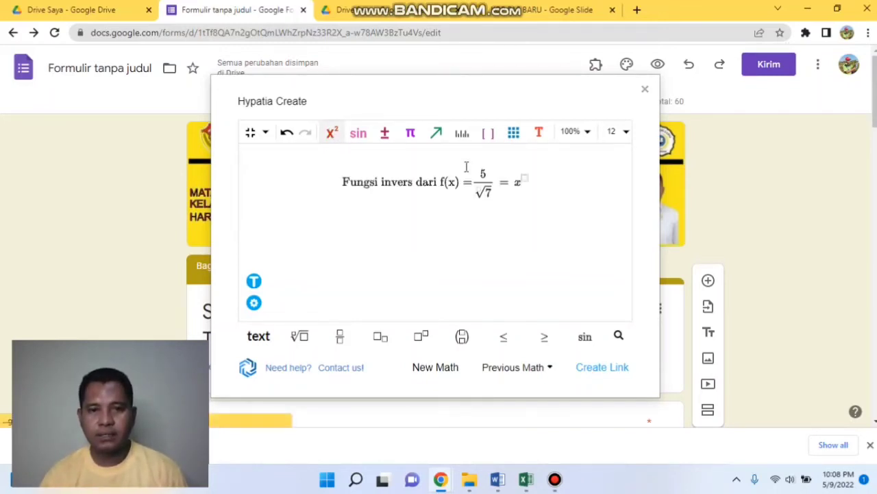
{"action": "type", "text": "1"}
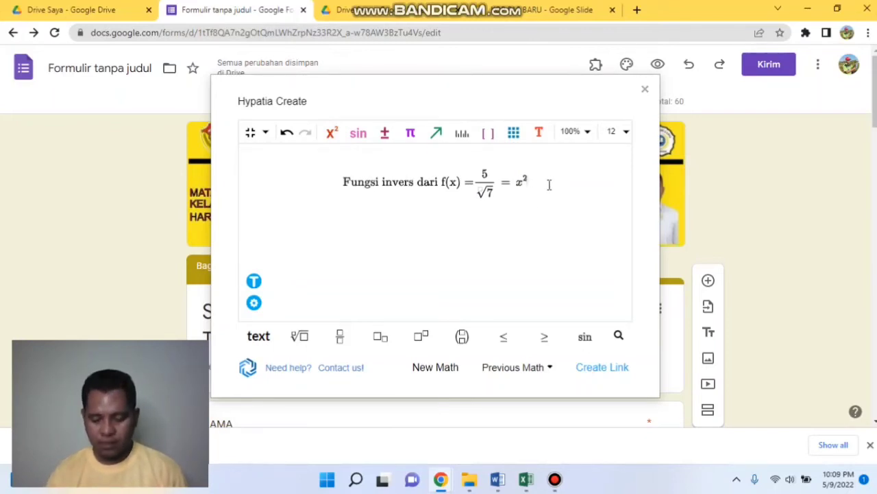
- Extend the formula after the squared x with "+ y" raised to the power 2
{"action": "key", "text": "Right"}
{"action": "type", "text": "+ y"}
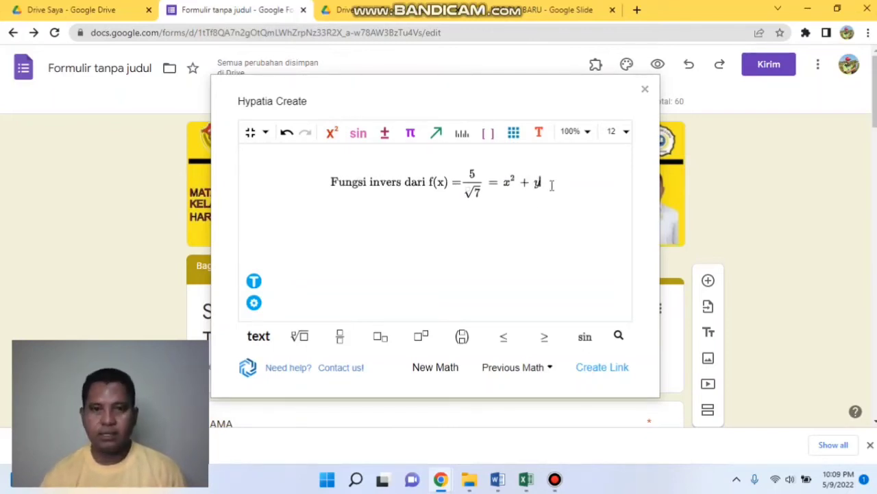
{"action": "left_click", "coordinate": [335, 134]}
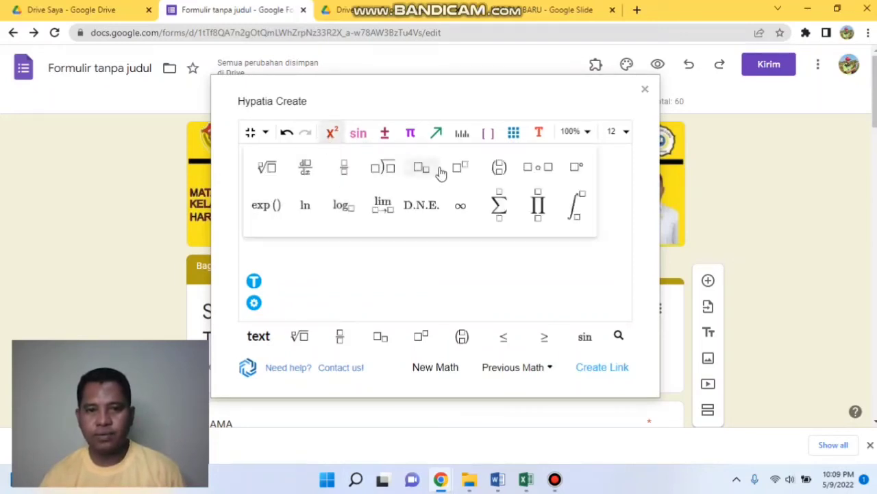
{"action": "left_click", "coordinate": [469, 167]}
{"action": "type", "text": "1"}
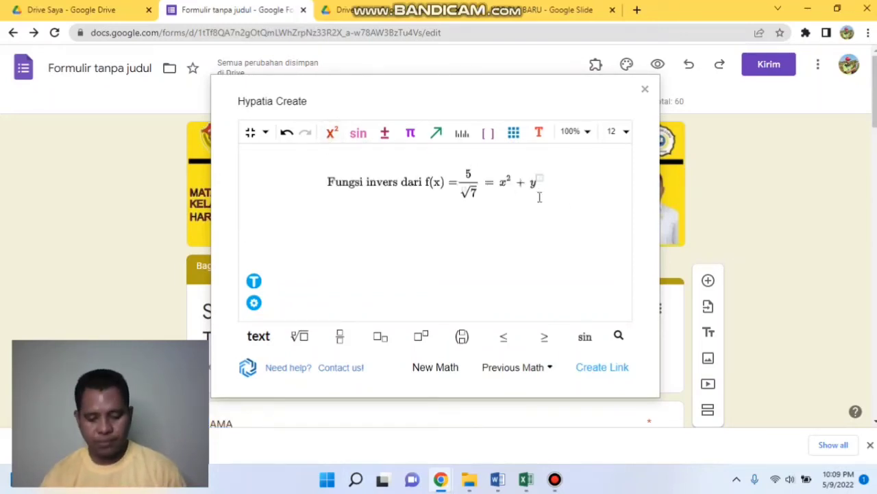
{"action": "type", "text": "2"}
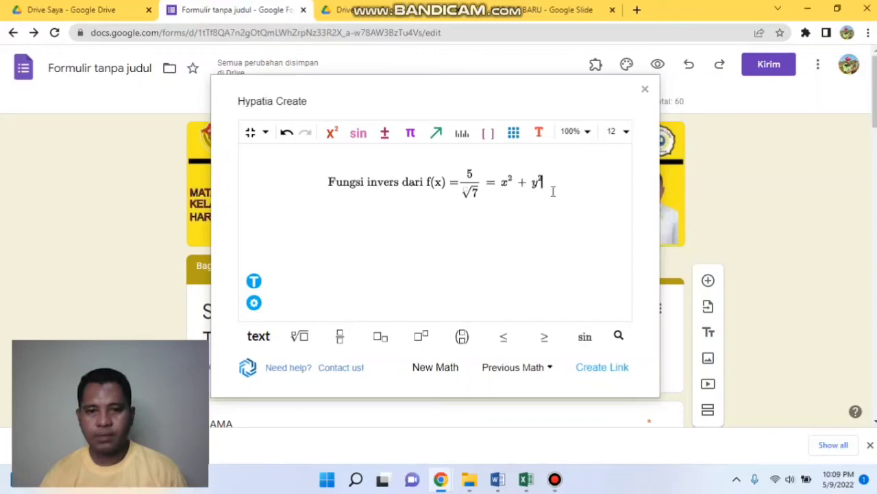
- Complete the formula with "≤ 5 adalah...."
{"action": "left_click", "coordinate": [503, 338]}
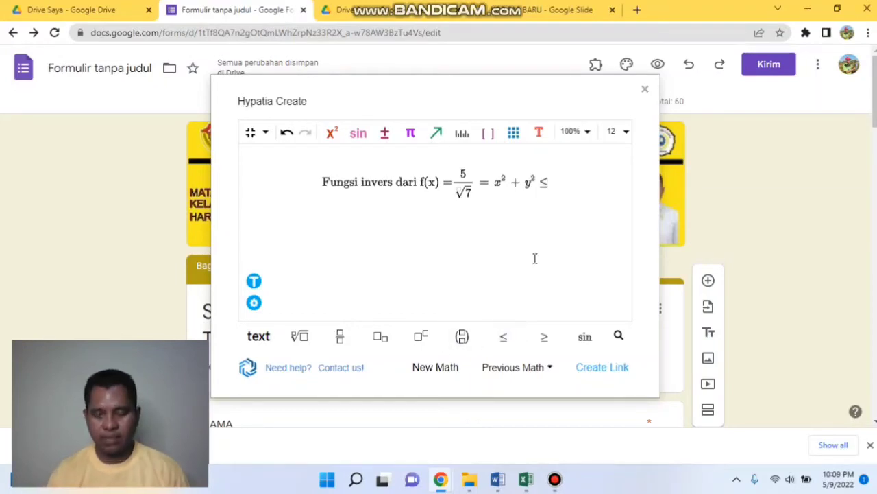
{"action": "type", "text": "5 adalah"}
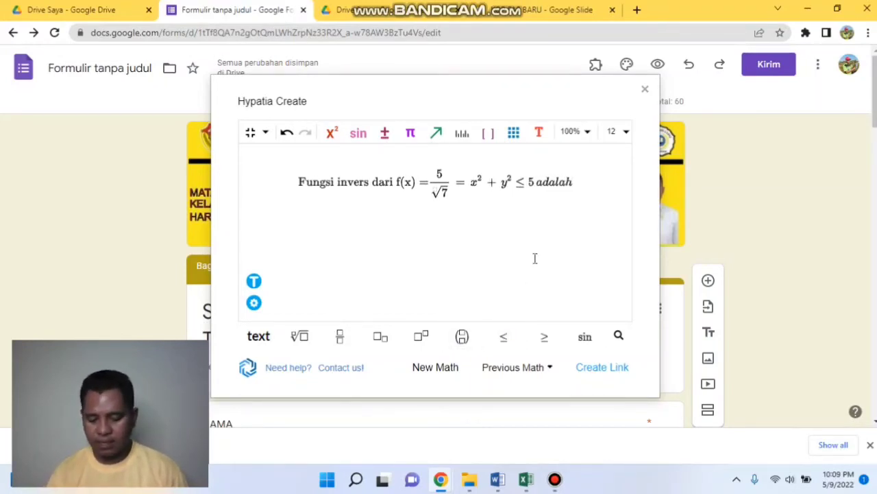
{"action": "type", "text": "...."}
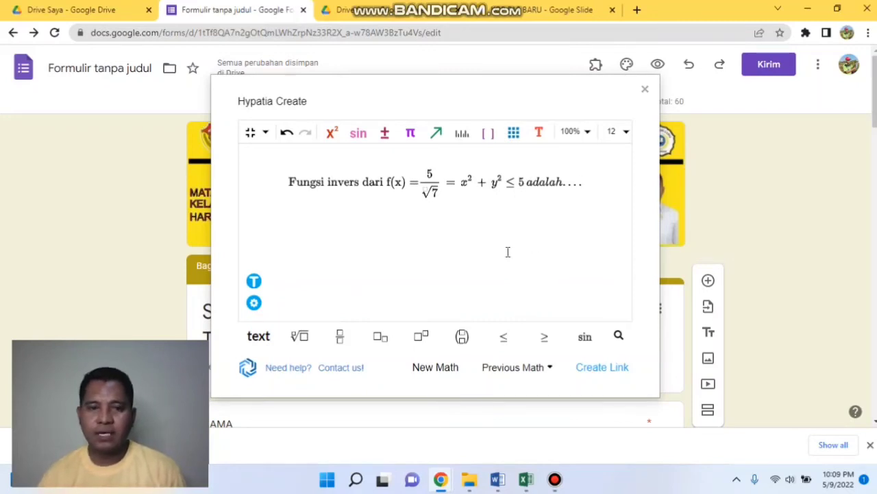
- Create the formula's image link, close the math editor and insert the image by URL into the blank Pilihan ganda question
{"action": "left_click", "coordinate": [593, 374]}
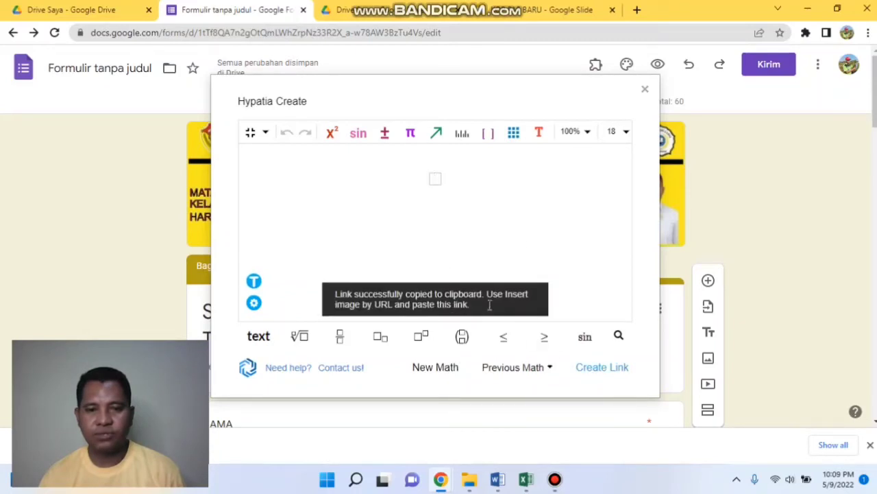
{"action": "left_click", "coordinate": [645, 89]}
{"action": "scroll", "coordinate": [368, 386], "scroll_direction": "down", "scroll_amount": 20}
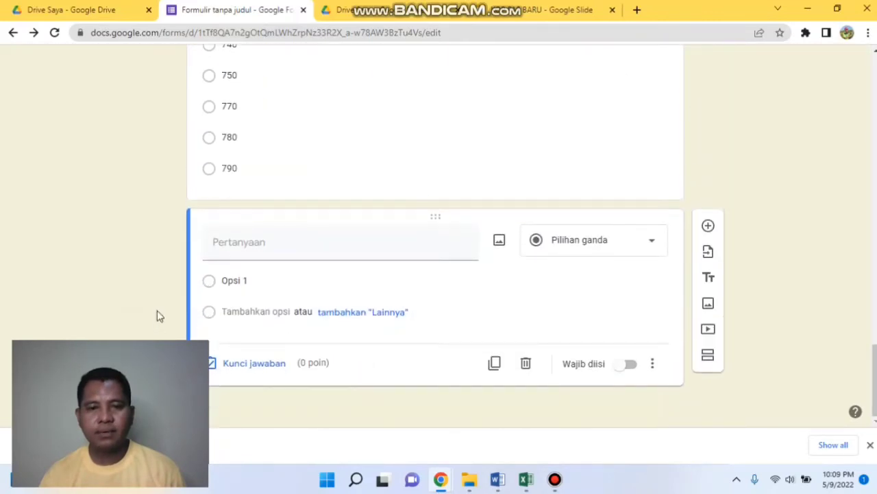
{"action": "left_click", "coordinate": [238, 243]}
{"action": "left_click", "coordinate": [499, 243]}
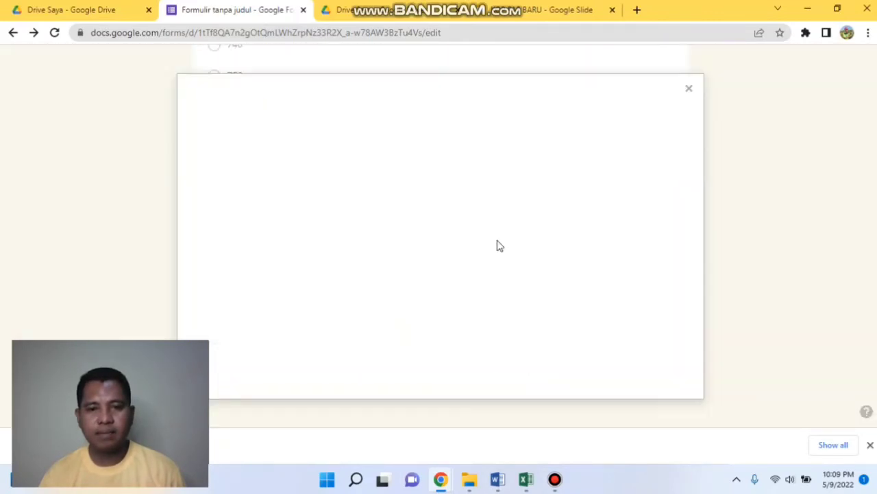
{"action": "left_click", "coordinate": [366, 143]}
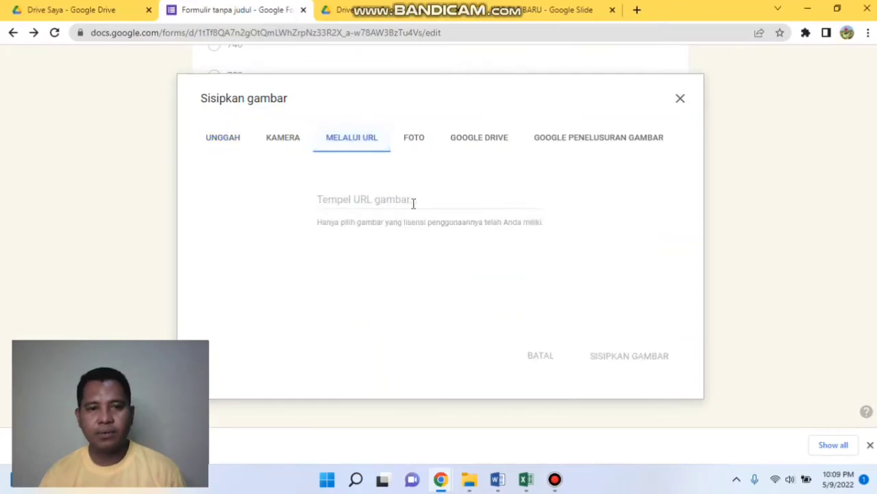
{"action": "key", "text": "ctrl+v"}
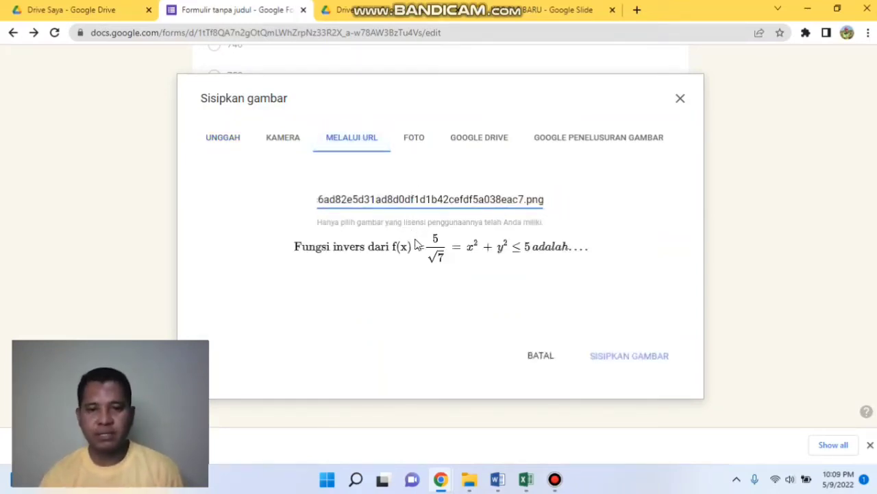
{"action": "left_click", "coordinate": [606, 360]}
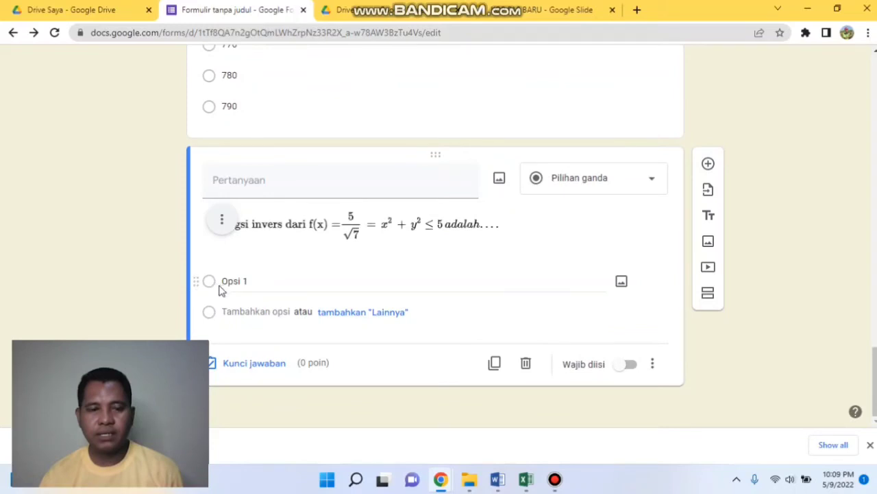
- Reopen the hypatia add-on's Insert/Edit Math editor and dismiss its welcome page
{"action": "left_click", "coordinate": [211, 286]}
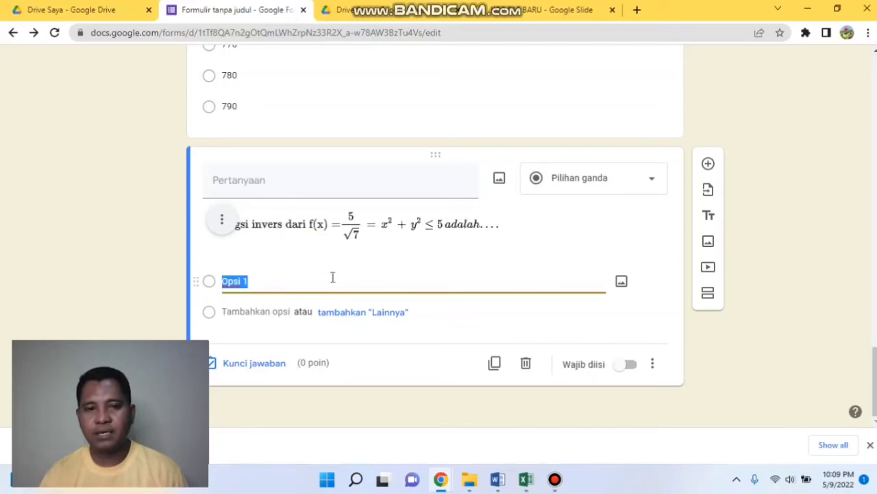
{"action": "scroll", "coordinate": [549, 274], "scroll_direction": "up", "scroll_amount": 20}
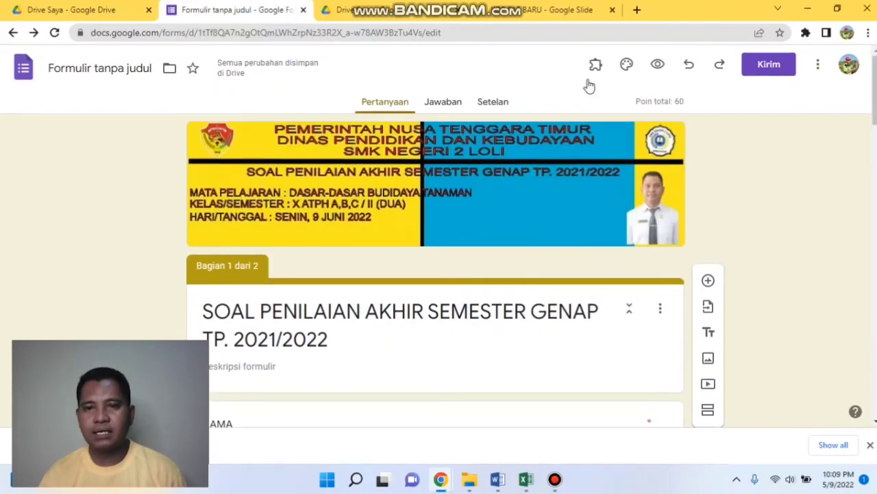
{"action": "left_click", "coordinate": [595, 64]}
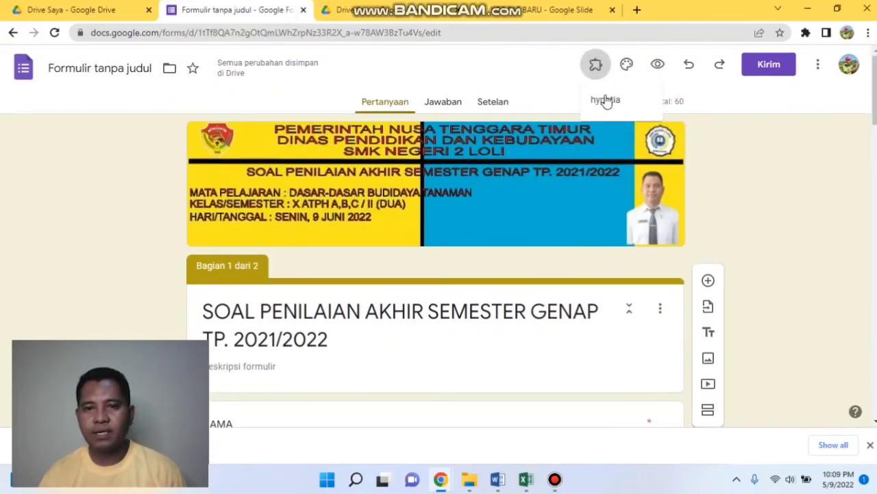
{"action": "left_click", "coordinate": [603, 100]}
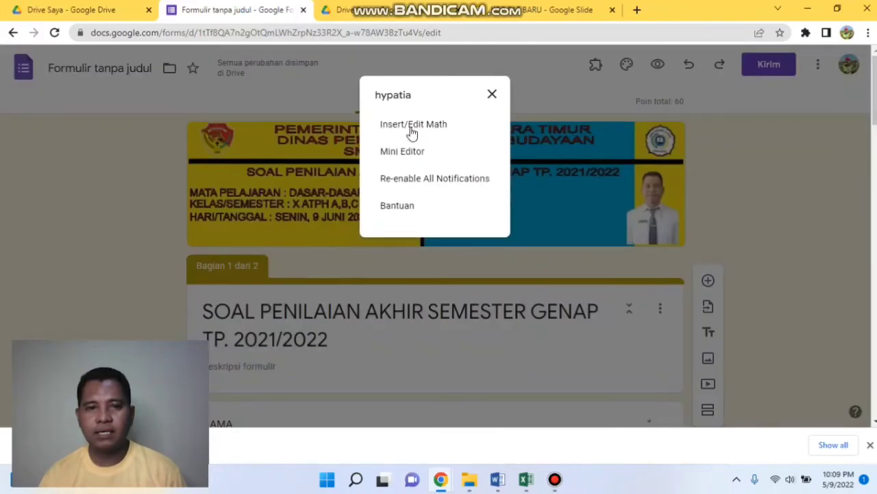
{"action": "left_click", "coordinate": [411, 131]}
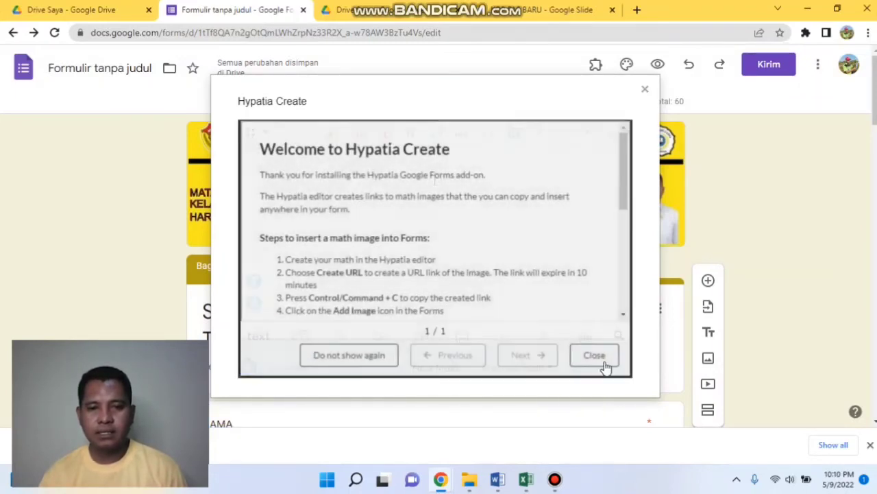
{"action": "left_click", "coordinate": [348, 357]}
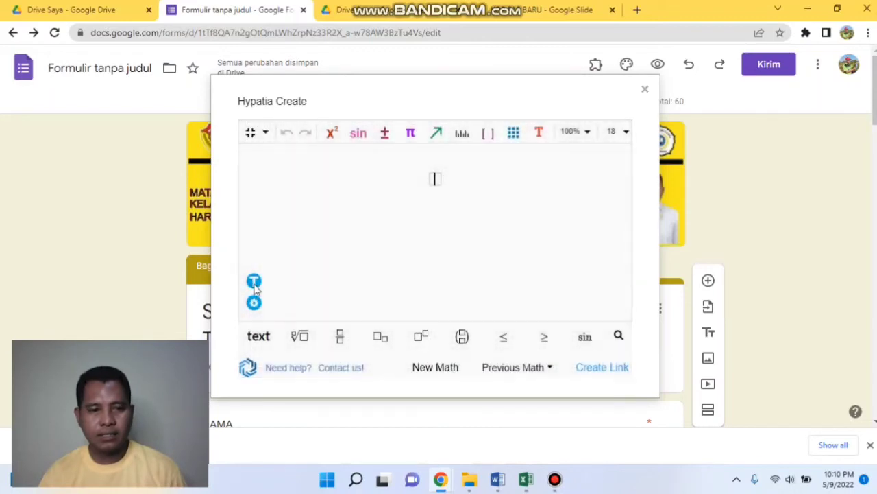
- Write a root of 7 with index 2 in the math editor and set the font size to 12
{"action": "left_click", "coordinate": [301, 336]}
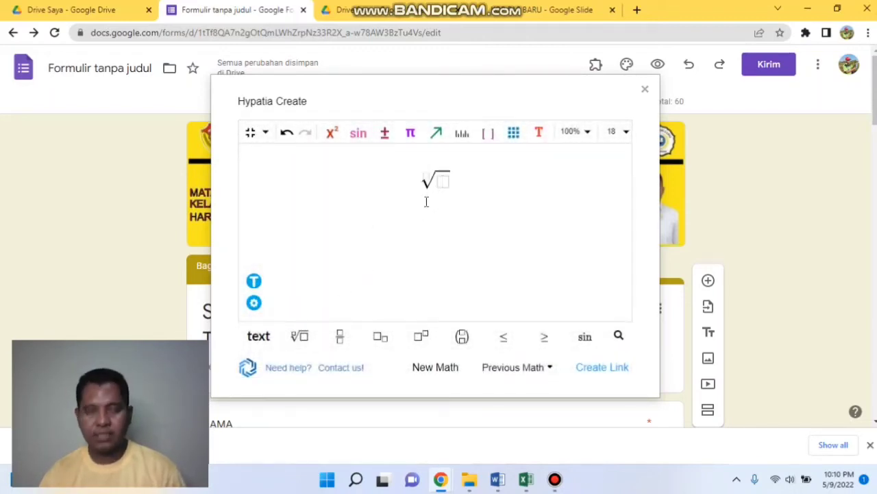
{"action": "type", "text": "2"}
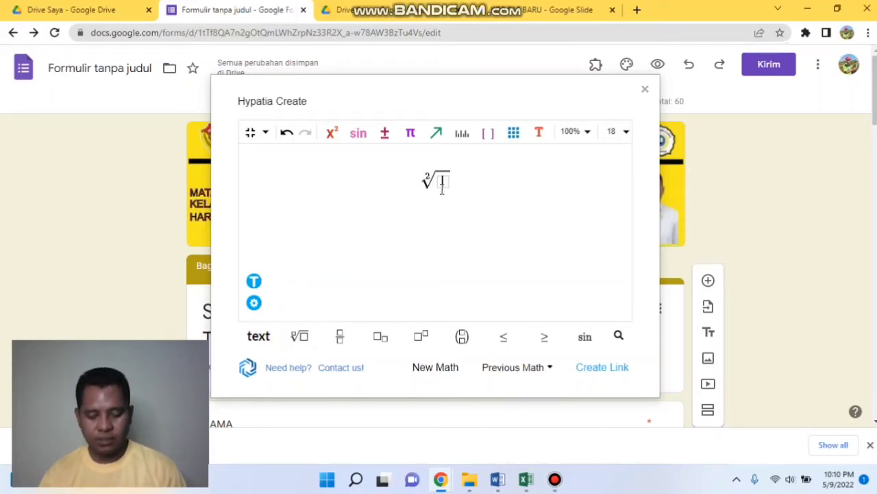
{"action": "type", "text": "7"}
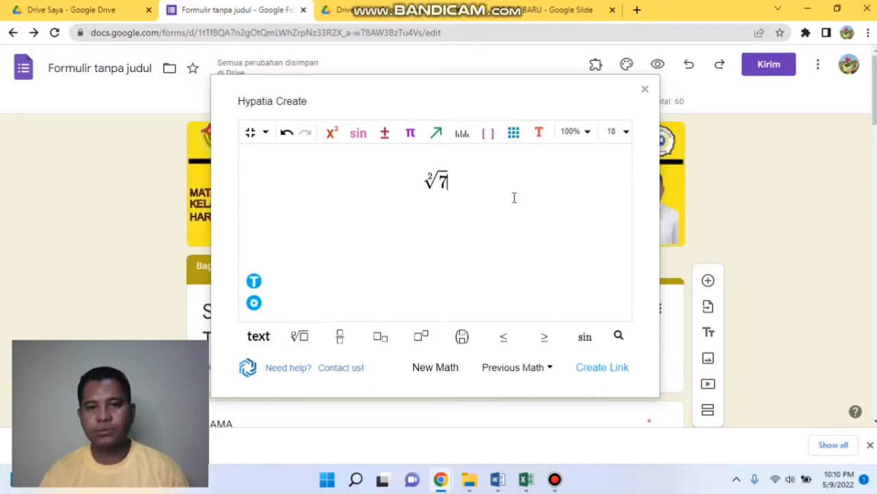
{"action": "left_click", "coordinate": [625, 136]}
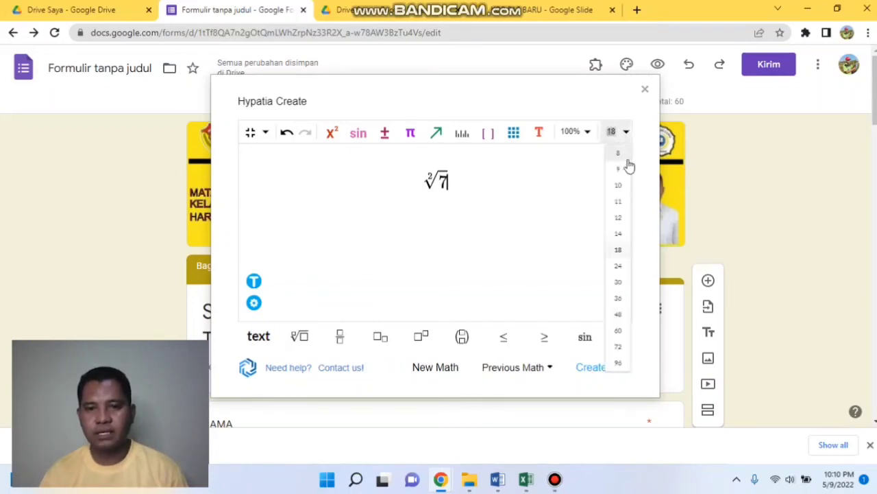
{"action": "left_click", "coordinate": [623, 216]}
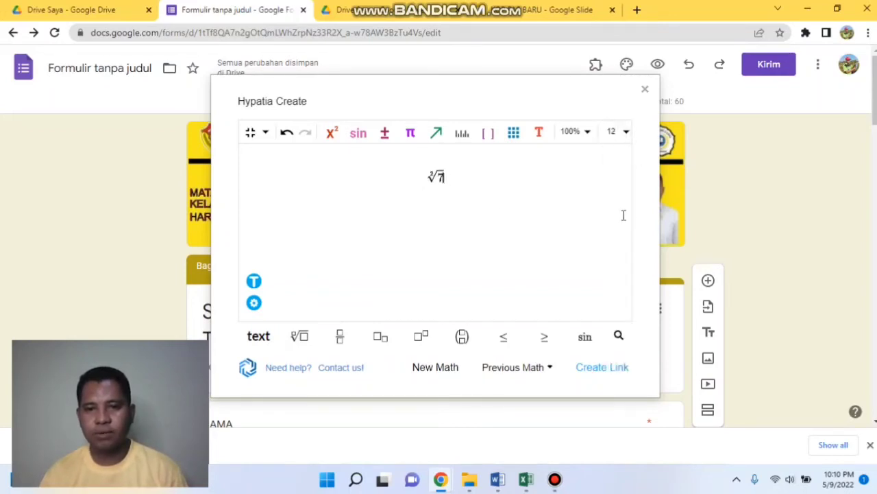
- Create the image link for the root expression, close the math editor and return to Opsi 1 of the formula question
{"action": "left_click", "coordinate": [602, 370]}
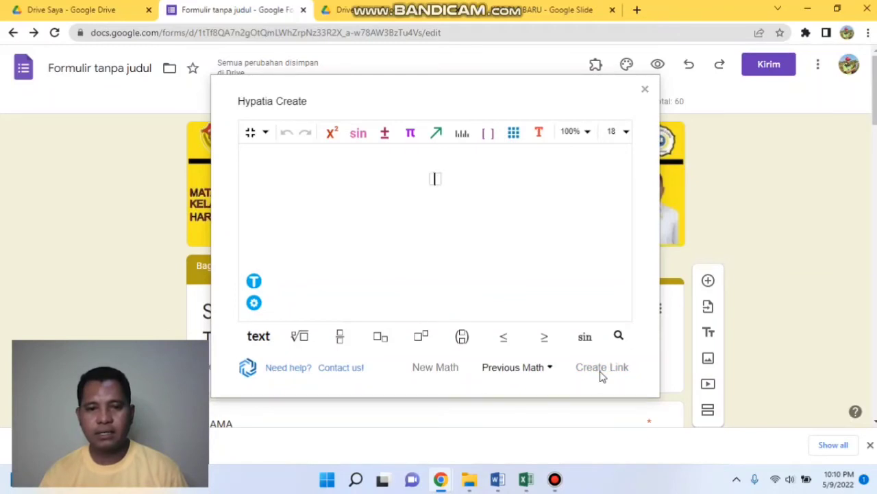
{"action": "left_click", "coordinate": [646, 91]}
{"action": "scroll", "coordinate": [415, 315], "scroll_direction": "down", "scroll_amount": 15}
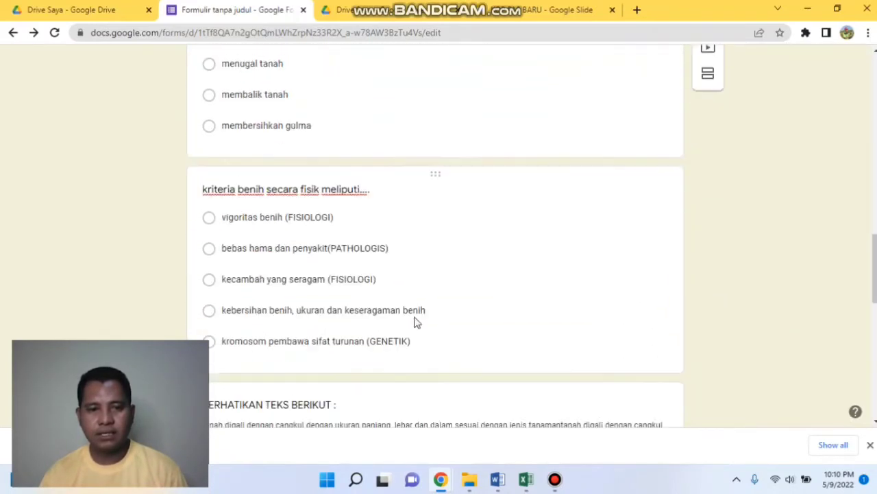
{"action": "scroll", "coordinate": [414, 320], "scroll_direction": "down", "scroll_amount": 5}
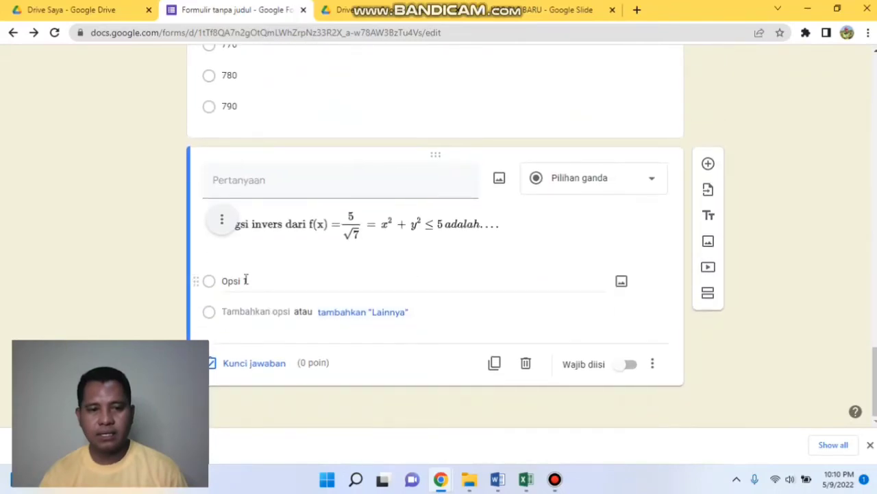
- Insert the copied root image by URL into Opsi 1 of the formula question and add a second answer option
{"action": "left_click", "coordinate": [245, 281]}
{"action": "left_click", "coordinate": [621, 283]}
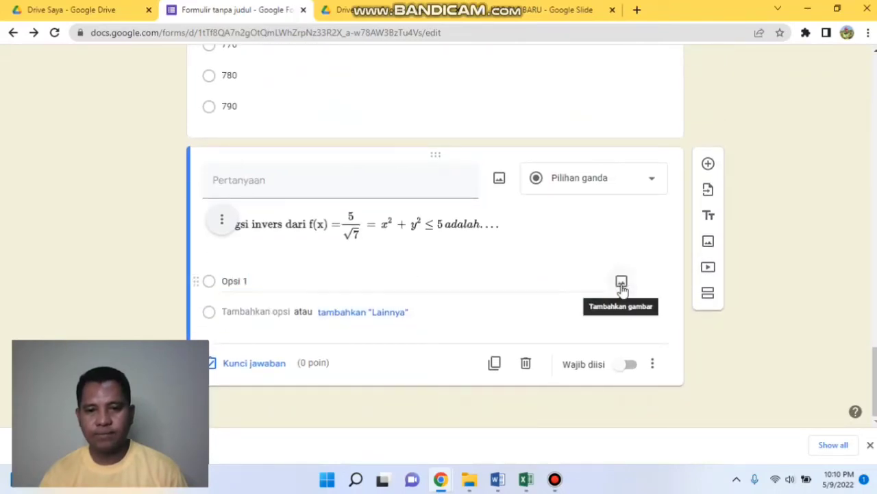
{"action": "left_click", "coordinate": [370, 150]}
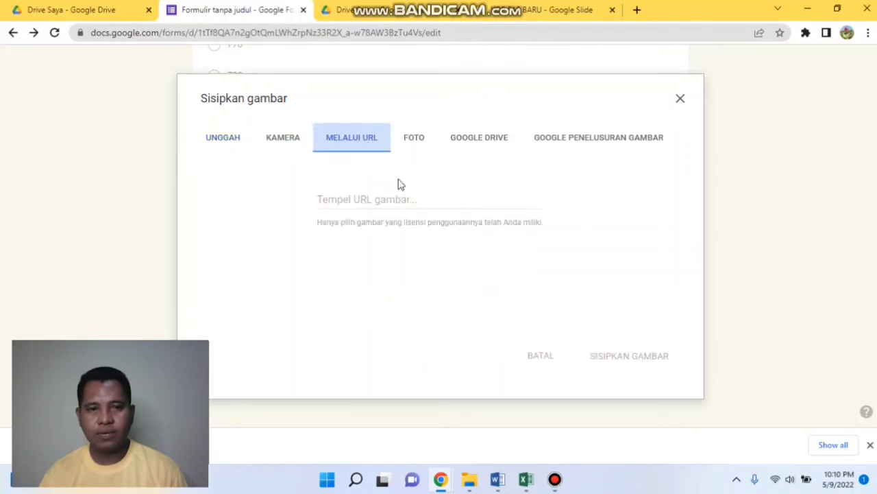
{"action": "left_click", "coordinate": [396, 198]}
{"action": "key", "text": "ctrl+v"}
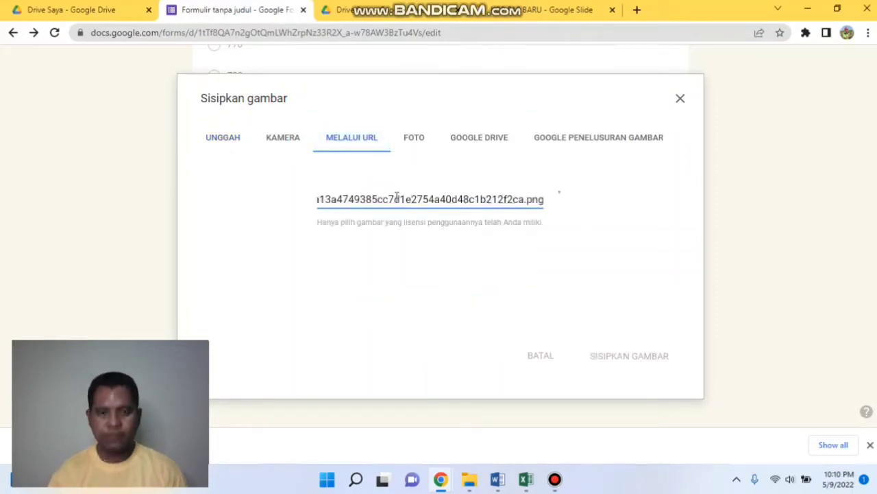
{"action": "left_click", "coordinate": [648, 361]}
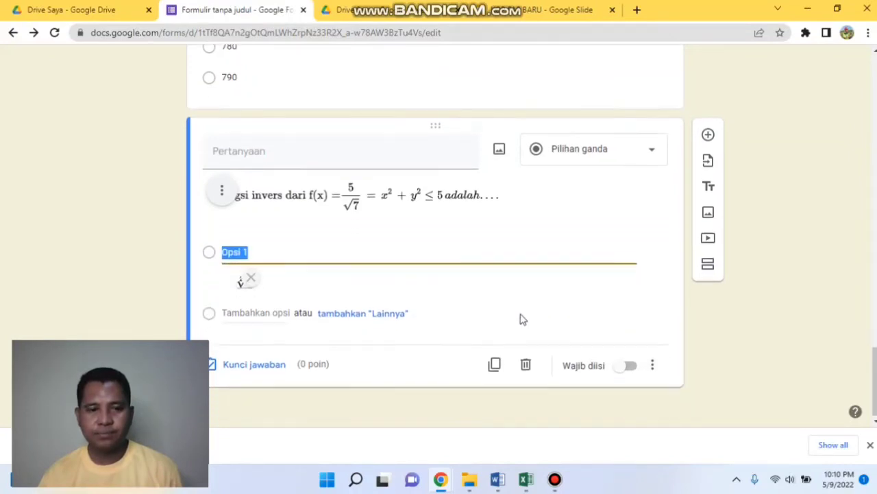
{"action": "left_click", "coordinate": [276, 311]}
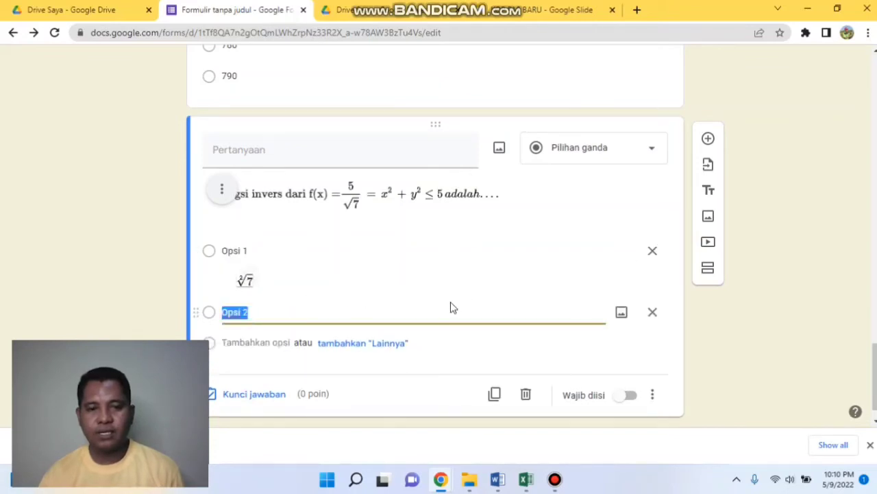
- Open the hypatia add-on's Insert/Edit Math editor again and dismiss its welcome page
{"action": "scroll", "coordinate": [658, 268], "scroll_direction": "up", "scroll_amount": 15}
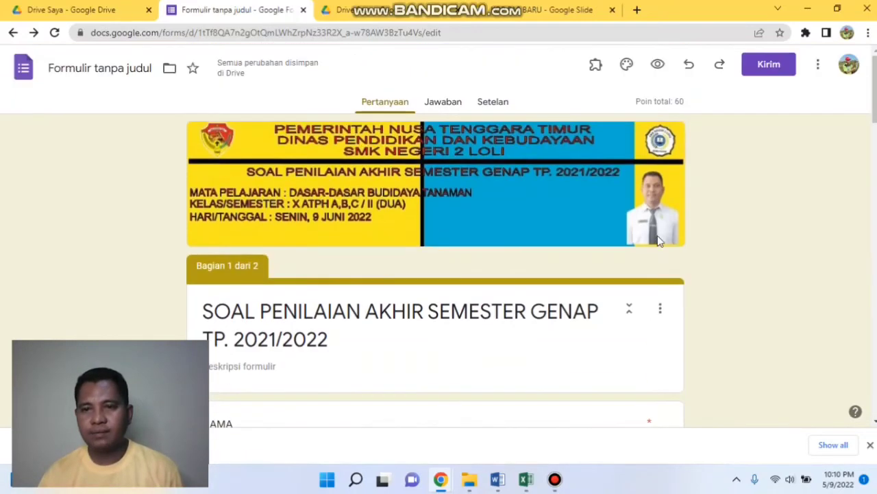
{"action": "left_click", "coordinate": [596, 64]}
{"action": "left_click", "coordinate": [607, 110]}
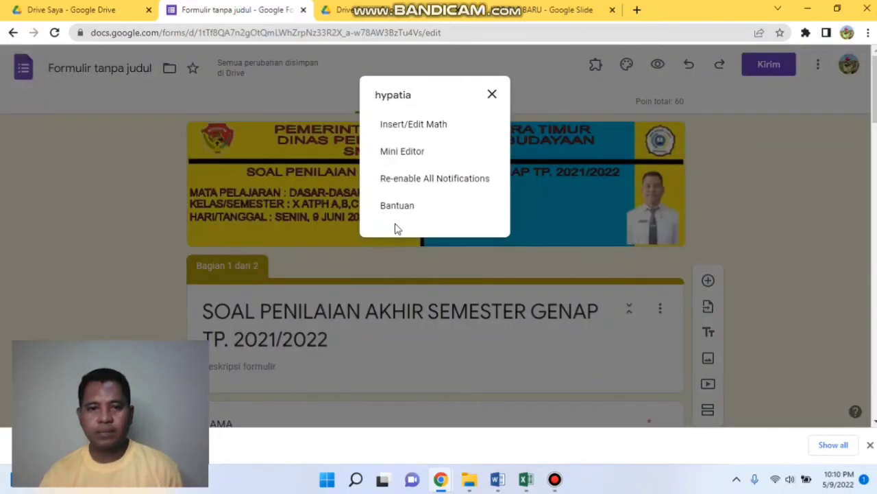
{"action": "left_click", "coordinate": [408, 131]}
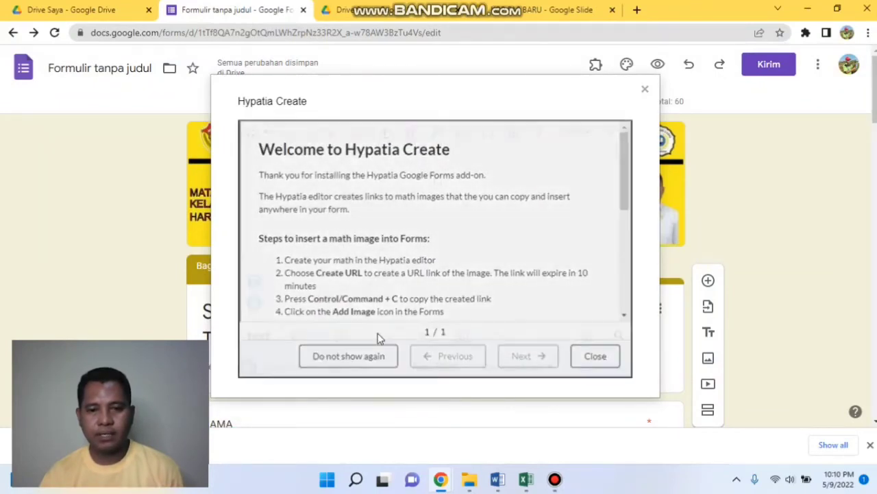
{"action": "left_click", "coordinate": [340, 351]}
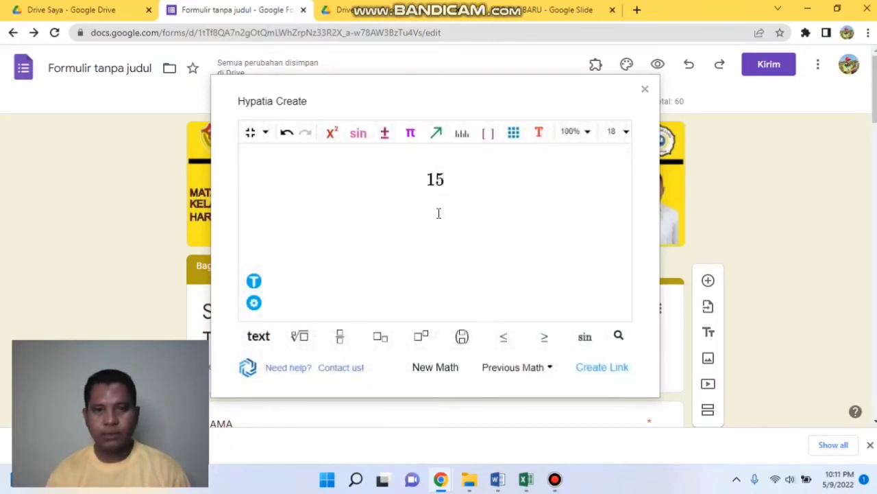
{"action": "left_click", "coordinate": [338, 347]}
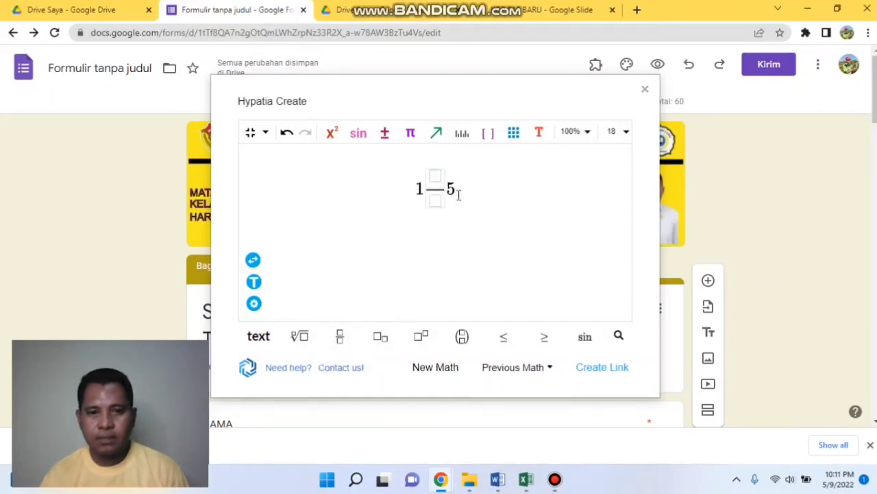
{"action": "key", "text": "shift+Left"}
{"action": "key", "text": "shift+Left"}
{"action": "key", "text": "BackSpace"}
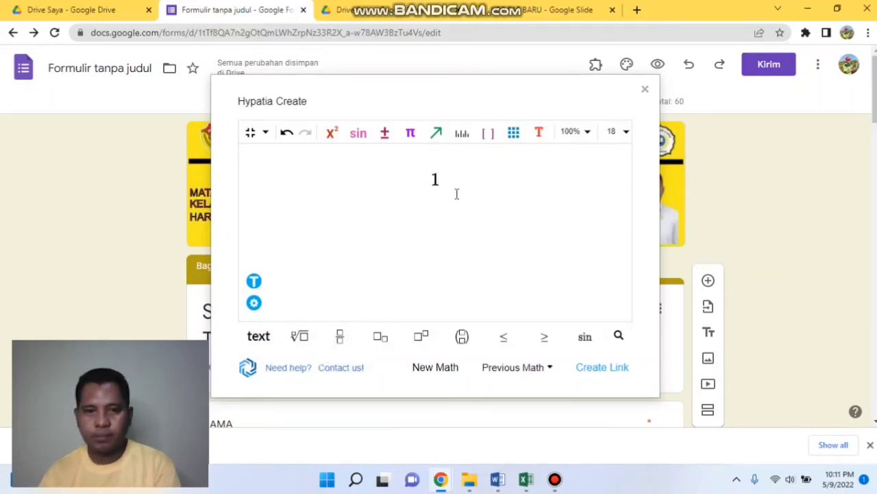
- Write the fraction 15 over 7 in the math editor and set the font size to 12
{"action": "left_click", "coordinate": [340, 337]}
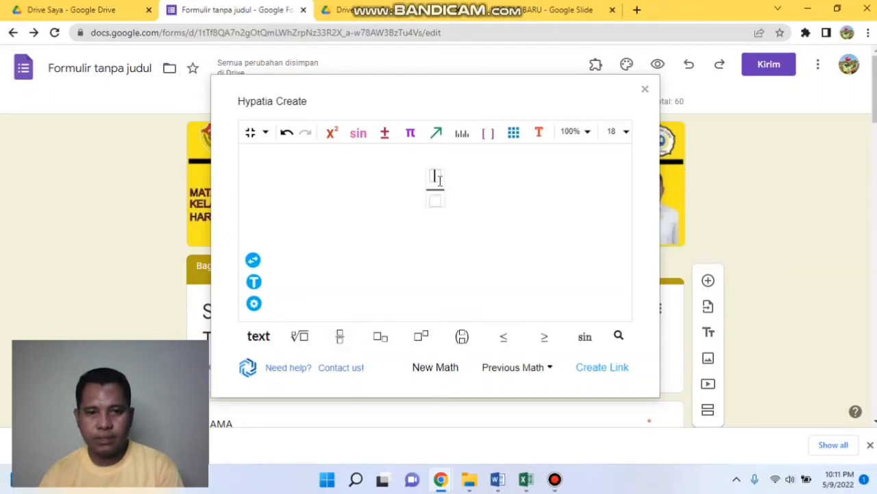
{"action": "type", "text": "5/"}
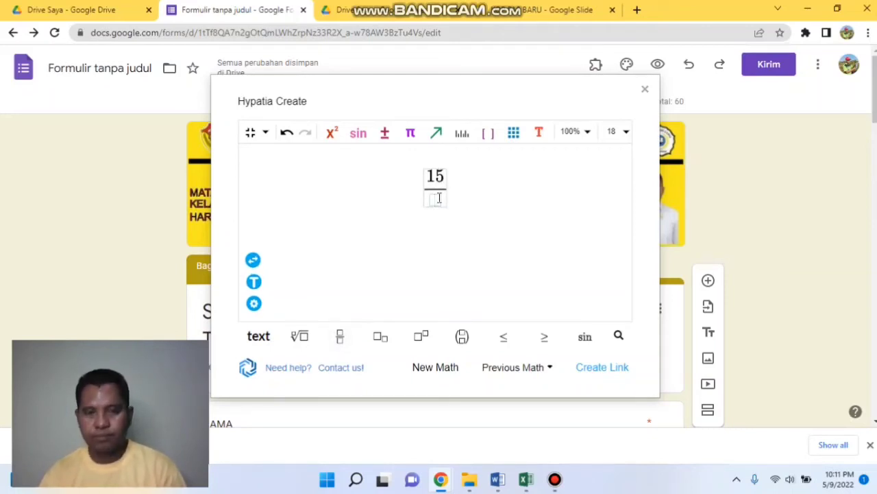
{"action": "type", "text": "7"}
{"action": "left_click", "coordinate": [627, 136]}
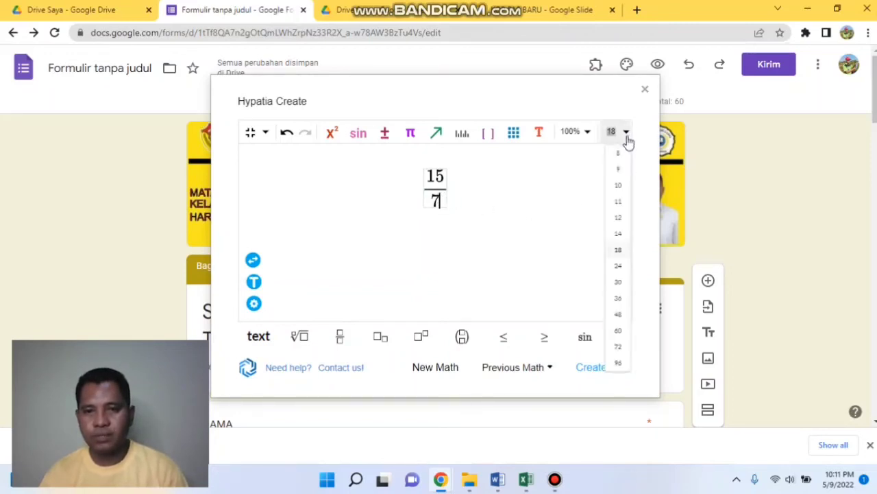
{"action": "left_click", "coordinate": [619, 226]}
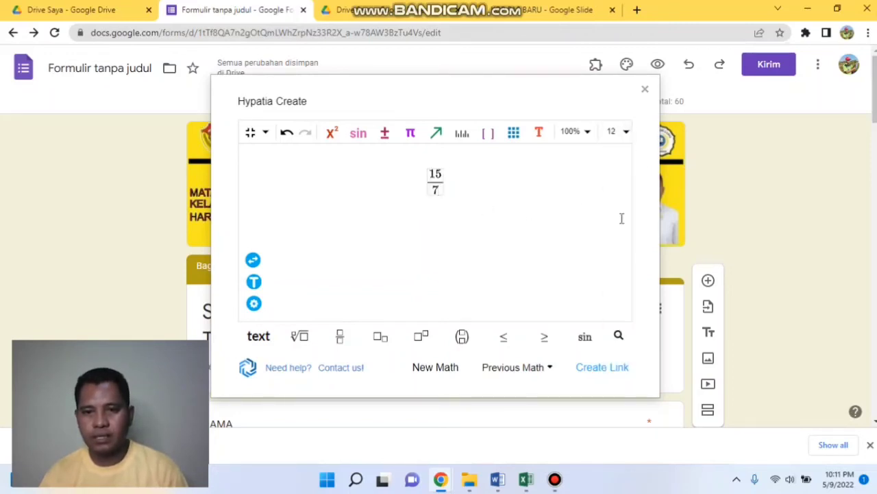
- Create the image link for the fraction and close the math editor, returning to the formula question
{"action": "left_click", "coordinate": [606, 371]}
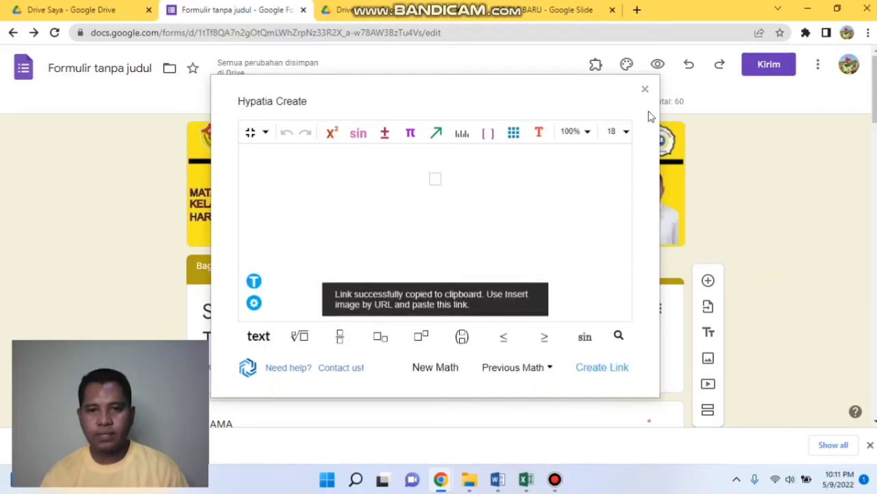
{"action": "left_click", "coordinate": [645, 91]}
{"action": "scroll", "coordinate": [417, 305], "scroll_direction": "down", "scroll_amount": 20}
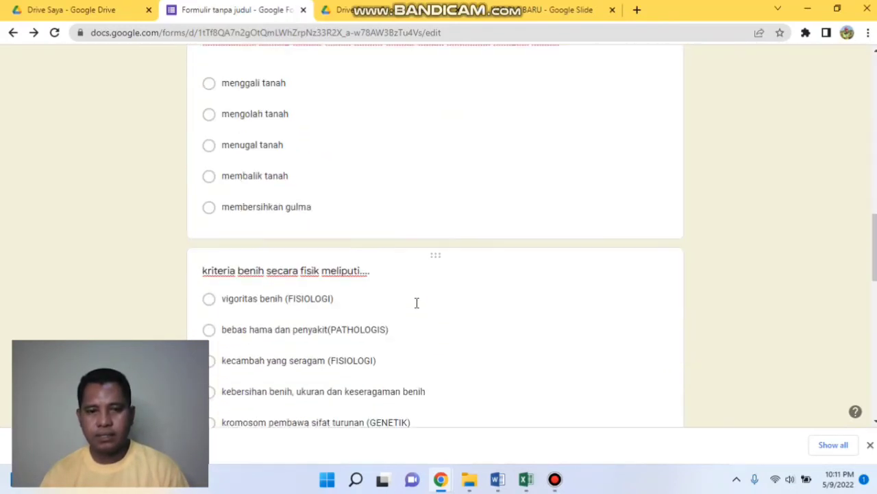
{"action": "scroll", "coordinate": [416, 301], "scroll_direction": "down", "scroll_amount": 5}
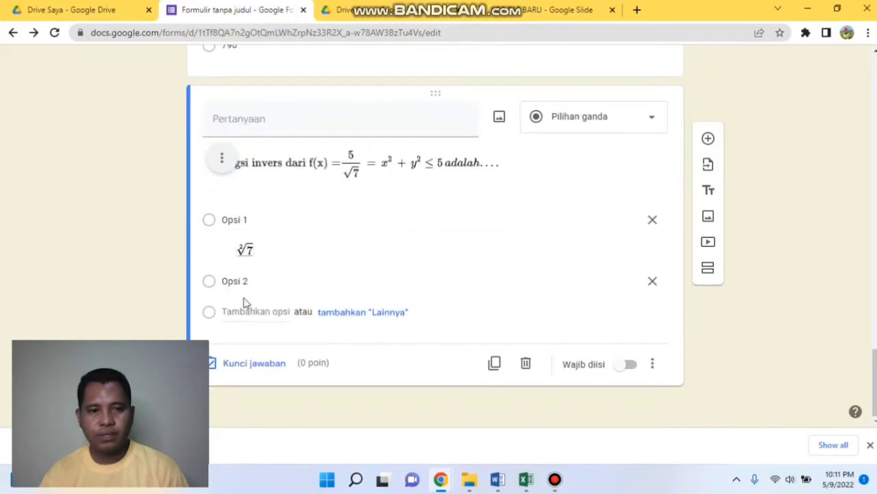
- Insert the copied fraction image by URL into Opsi 2 of the formula question
{"action": "left_click", "coordinate": [241, 279]}
{"action": "left_click", "coordinate": [620, 283]}
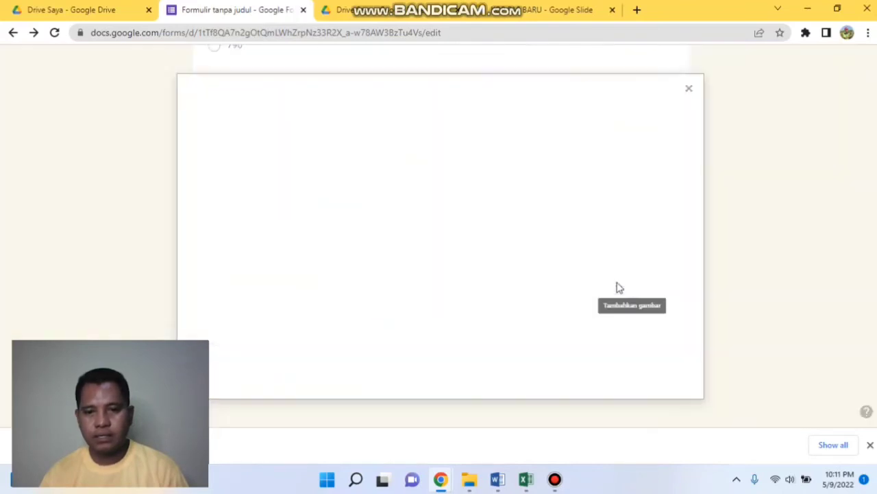
{"action": "left_click", "coordinate": [354, 140]}
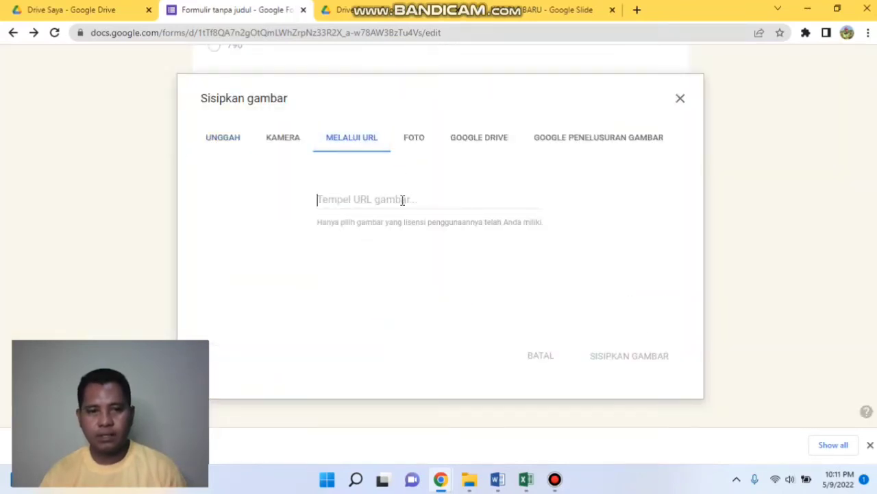
{"action": "left_click", "coordinate": [402, 199]}
{"action": "key", "text": "ctrl+v"}
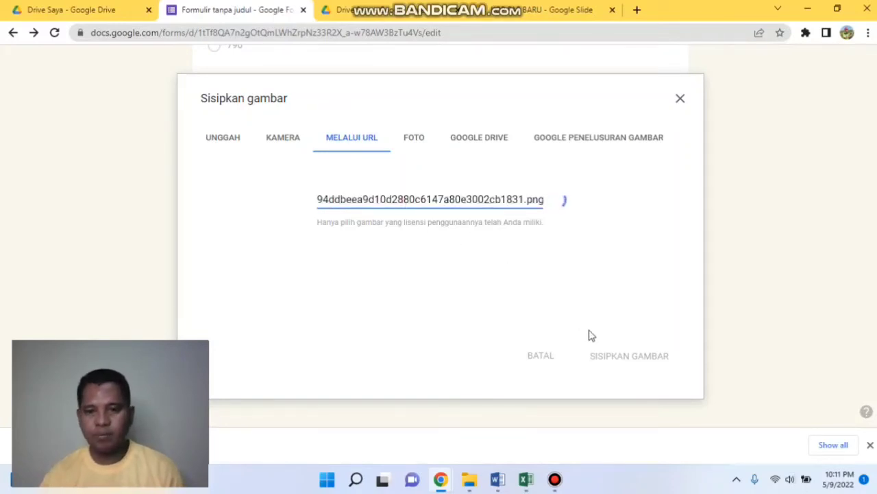
{"action": "left_click", "coordinate": [630, 368]}
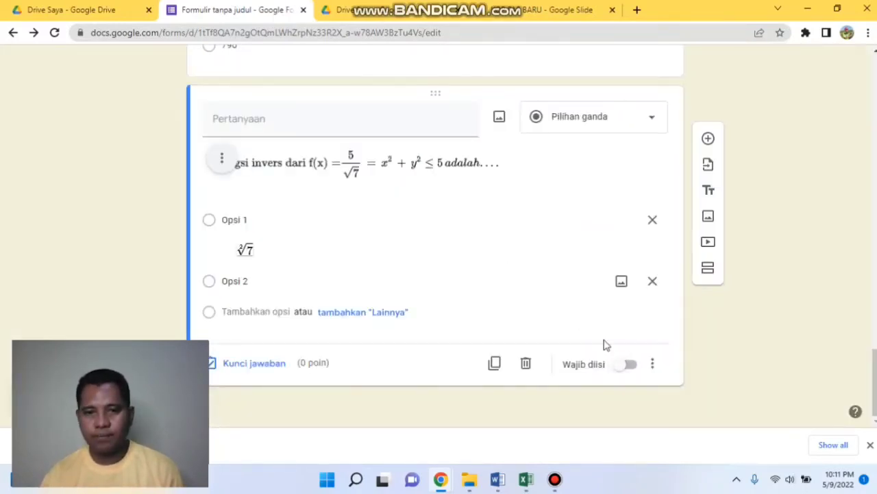
{"action": "left_click", "coordinate": [337, 291]}
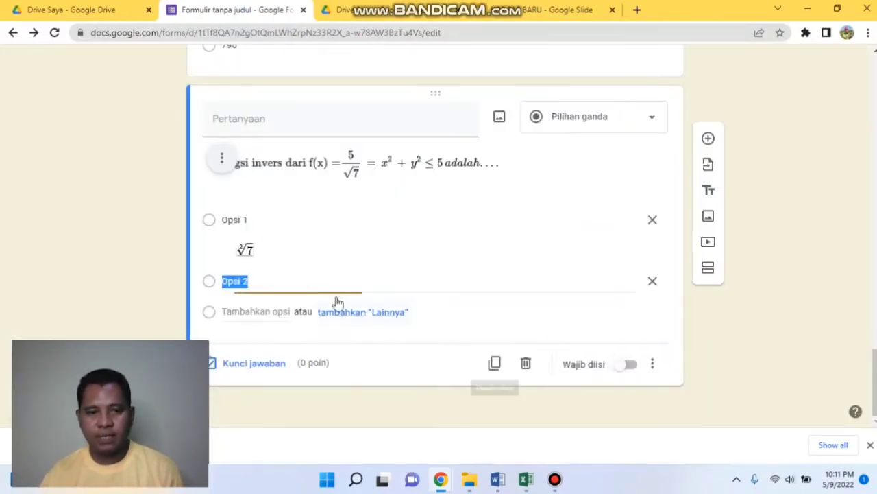
{"action": "left_click", "coordinate": [246, 282]}
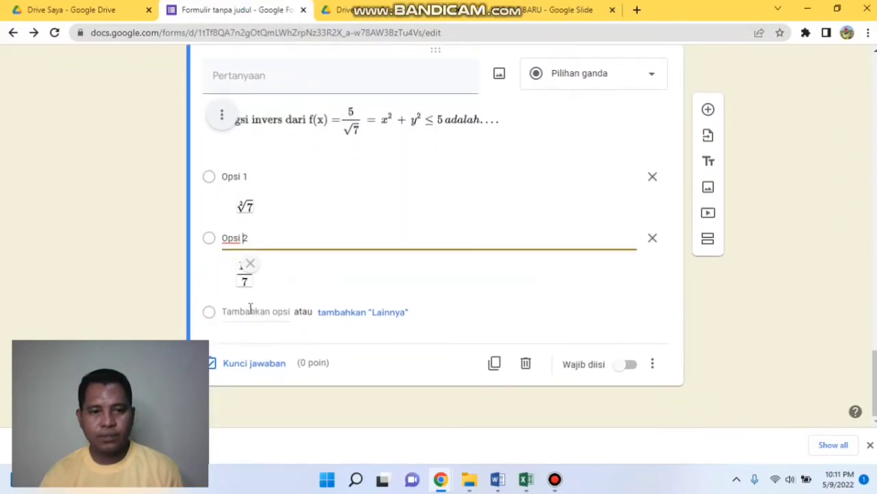
- Add three more answer options, 5, 3 and 1, to the formula question
{"action": "left_click", "coordinate": [254, 309]}
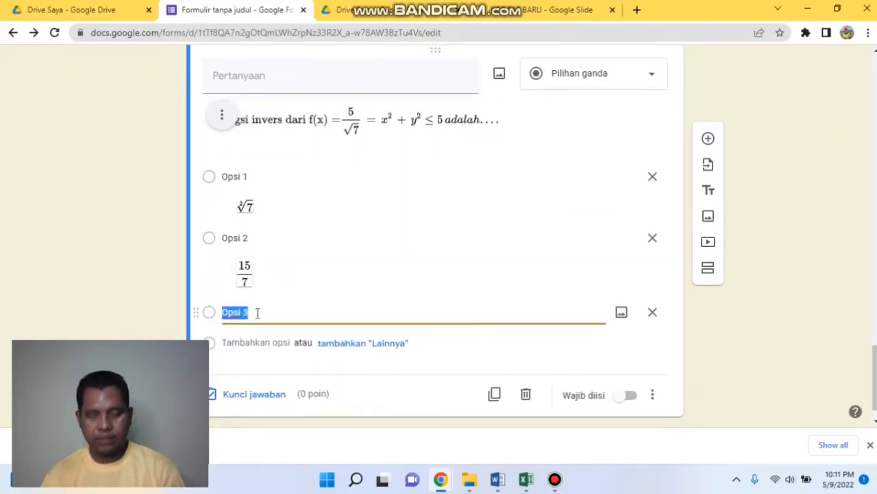
{"action": "type", "text": "5"}
{"action": "left_click", "coordinate": [271, 341]}
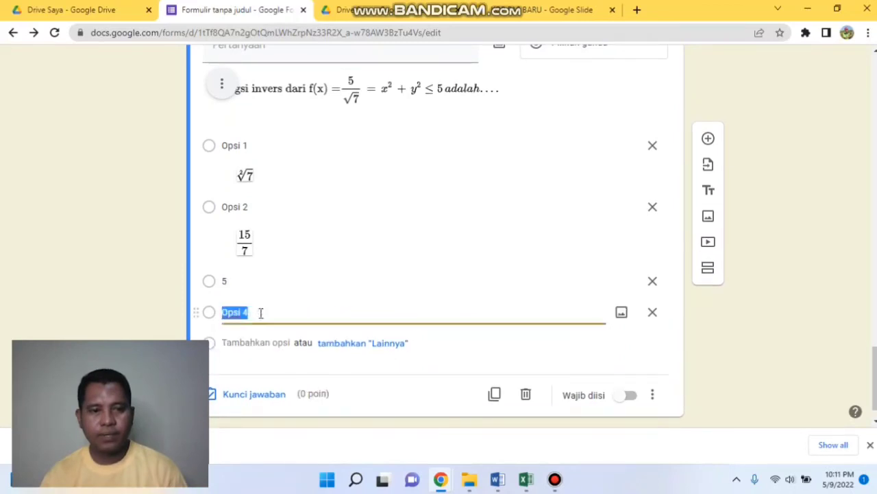
{"action": "type", "text": "3"}
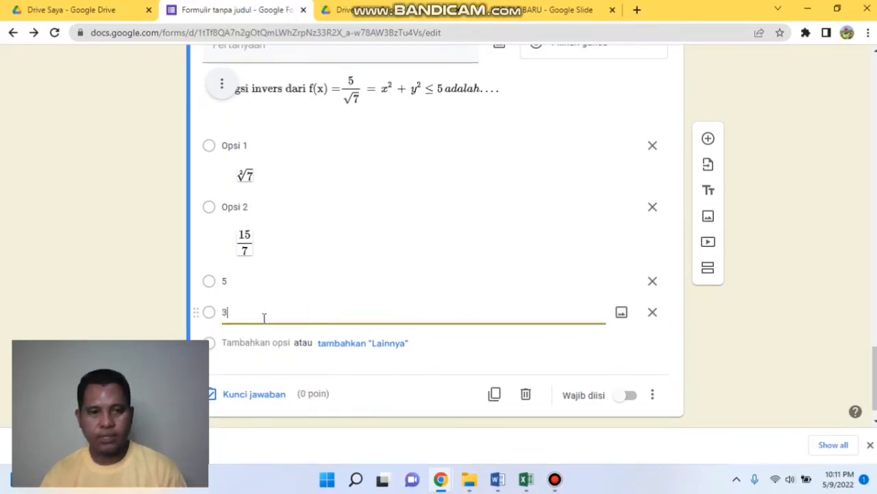
{"action": "key", "text": "Return"}
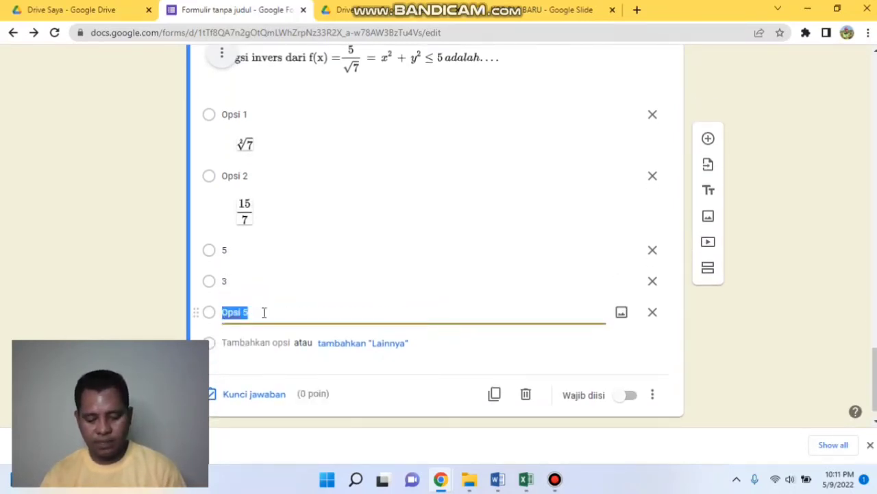
{"action": "type", "text": "1"}
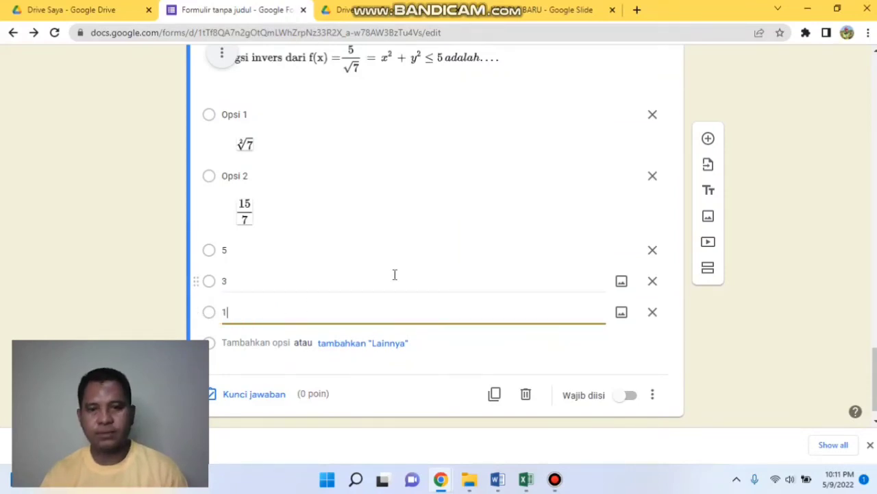
- Mark Opsi 2 (15/7) as the correct answer in the formula question's answer key and set its score to 20 points
{"action": "left_click", "coordinate": [251, 362]}
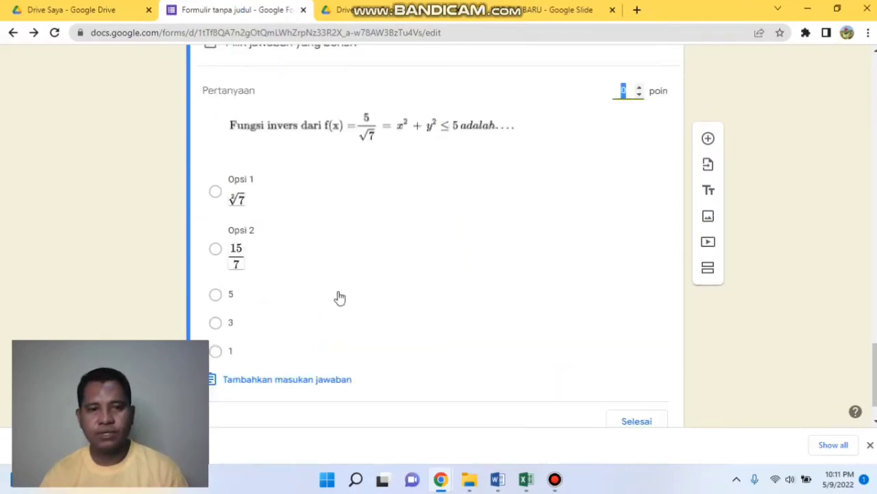
{"action": "left_click", "coordinate": [216, 249]}
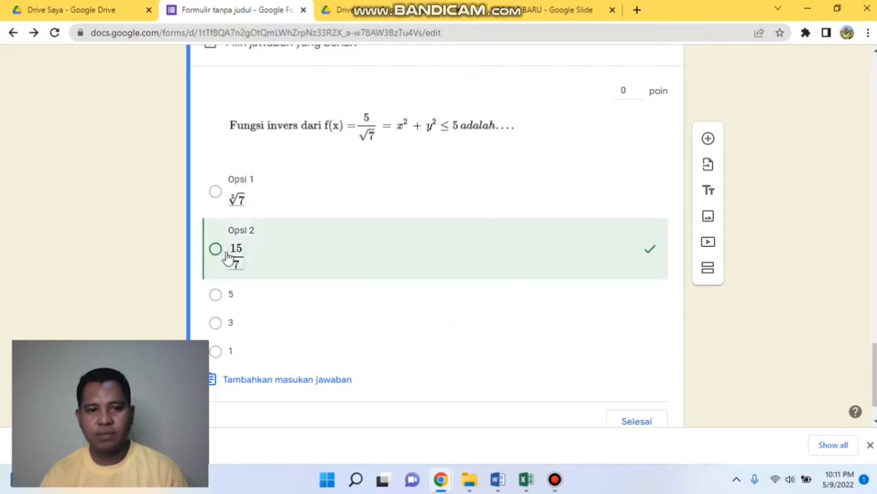
{"action": "double_click", "coordinate": [623, 90]}
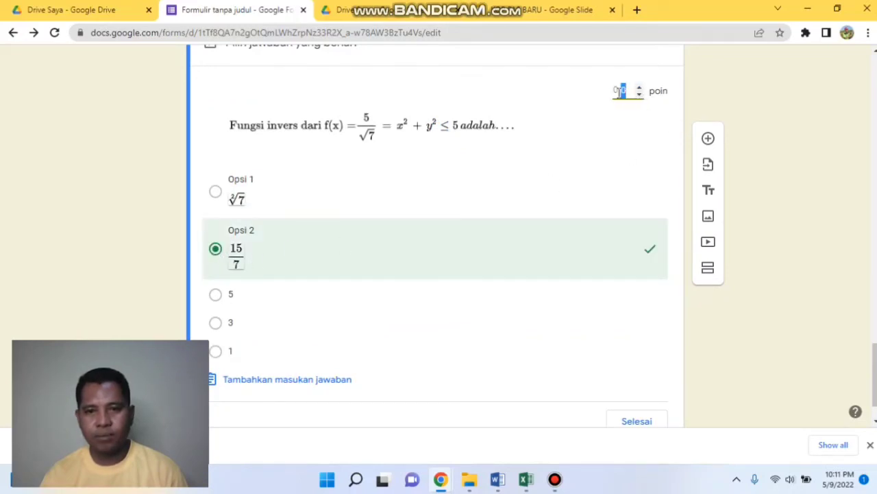
{"action": "type", "text": "20"}
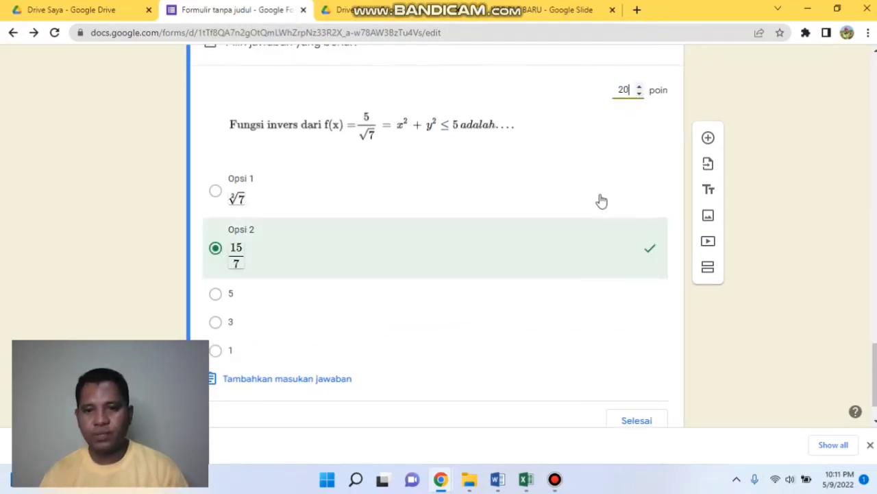
{"action": "scroll", "coordinate": [601, 199], "scroll_direction": "down", "scroll_amount": 1}
{"action": "left_click", "coordinate": [629, 364]}
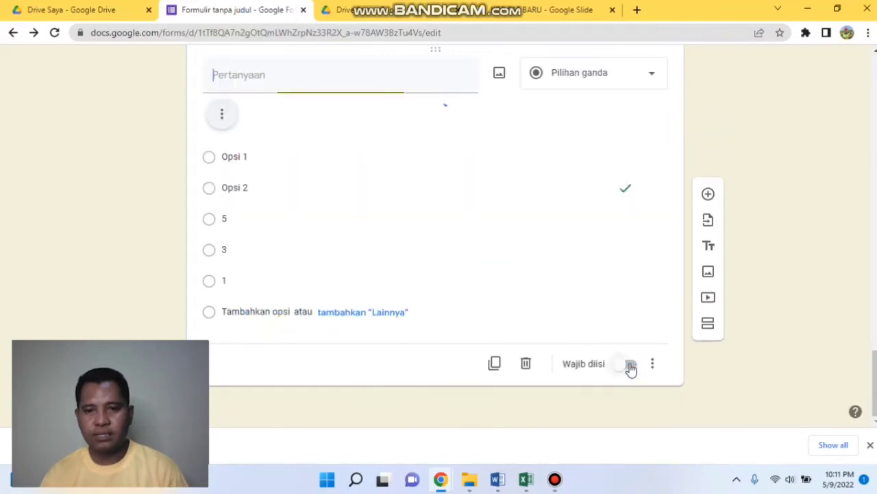
{"action": "scroll", "coordinate": [601, 265], "scroll_direction": "down", "scroll_amount": 2}
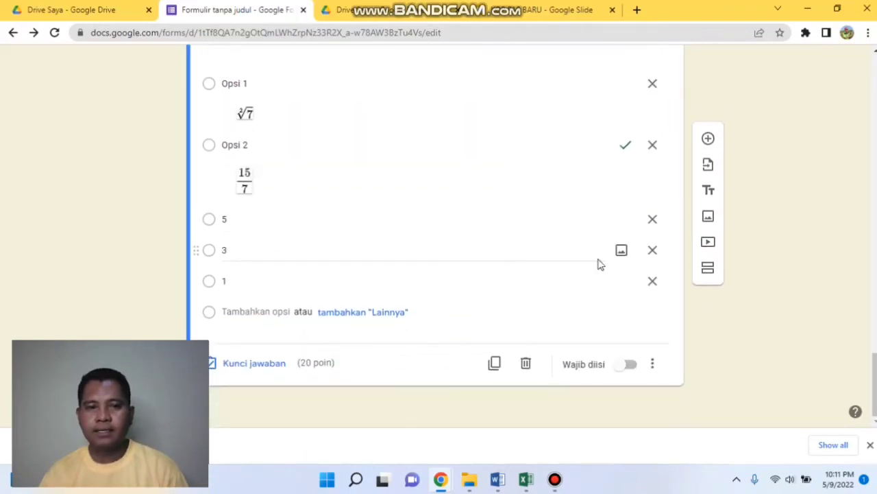
- Review the form from its header to the formula question, including the installed add-ons and the total points
{"action": "scroll", "coordinate": [578, 269], "scroll_direction": "up", "scroll_amount": 15}
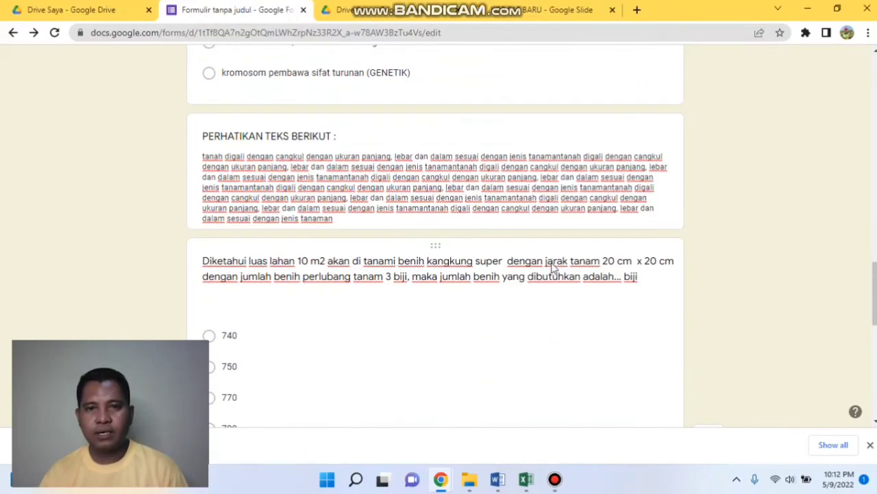
{"action": "scroll", "coordinate": [552, 267], "scroll_direction": "up", "scroll_amount": 10}
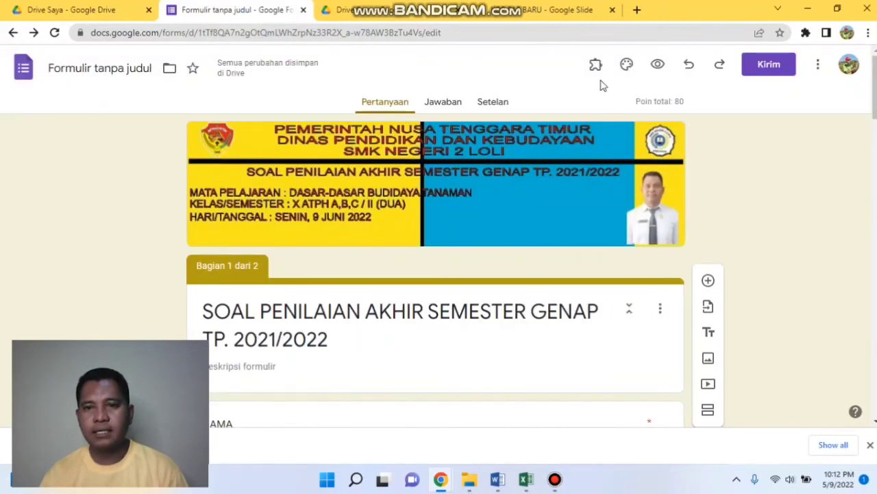
{"action": "left_click", "coordinate": [597, 73]}
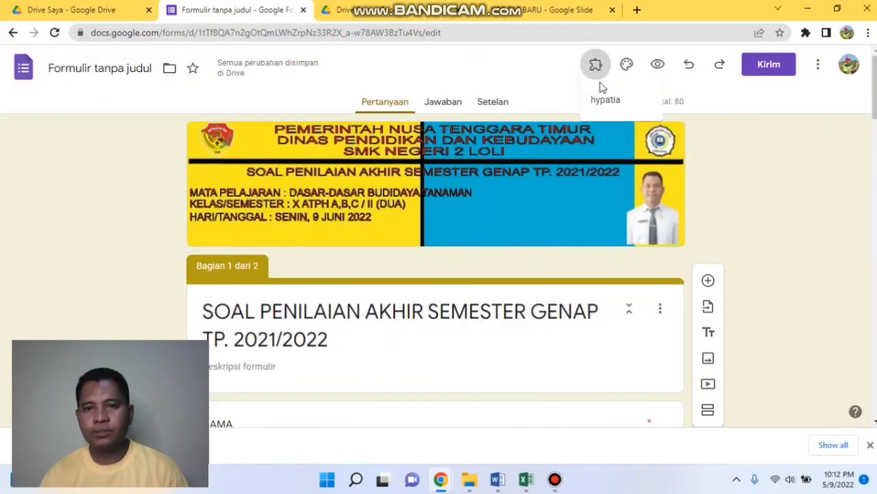
{"action": "left_click", "coordinate": [778, 203]}
{"action": "scroll", "coordinate": [608, 296], "scroll_direction": "down", "scroll_amount": 15}
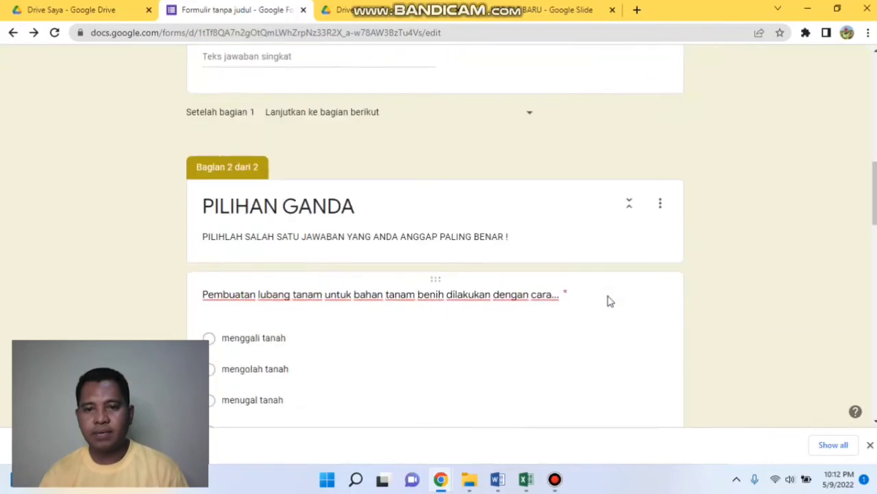
{"action": "scroll", "coordinate": [609, 296], "scroll_direction": "down", "scroll_amount": 4}
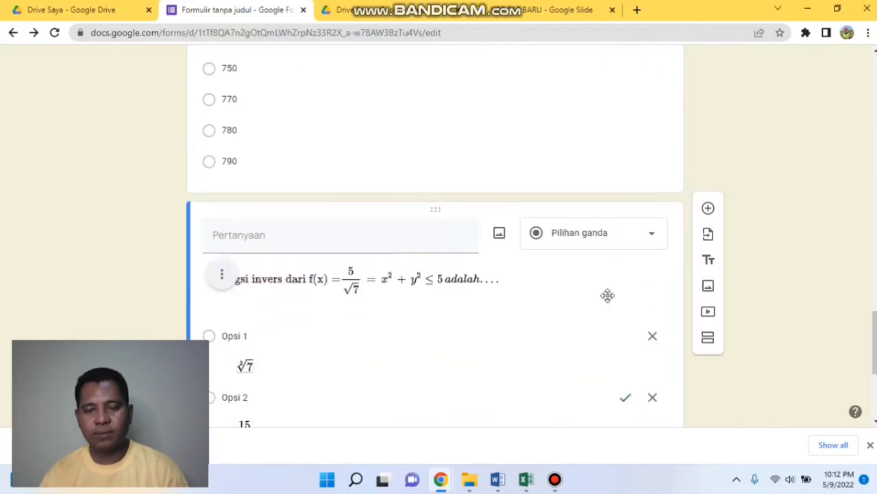
{"action": "scroll", "coordinate": [610, 298], "scroll_direction": "up", "scroll_amount": 18}
{"action": "scroll", "coordinate": [609, 300], "scroll_direction": "up", "scroll_amount": 4}
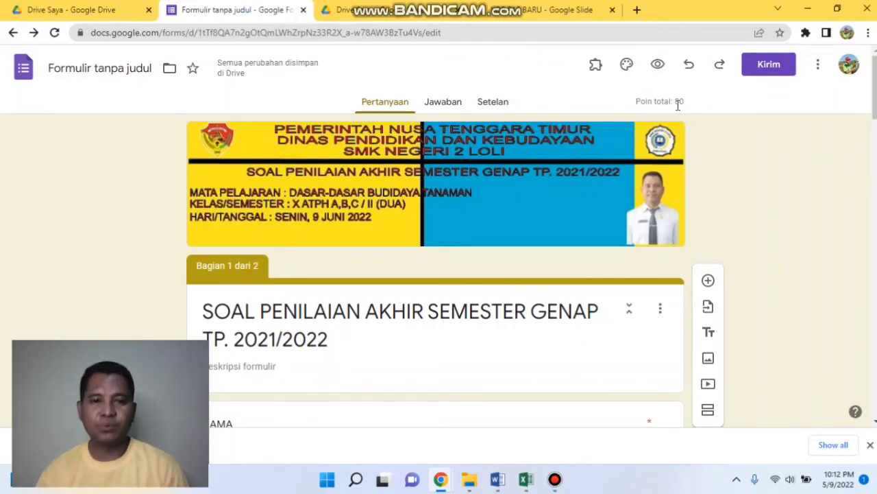
{"action": "scroll", "coordinate": [483, 371], "scroll_direction": "down", "scroll_amount": 10}
{"action": "scroll", "coordinate": [481, 368], "scroll_direction": "up", "scroll_amount": 10}
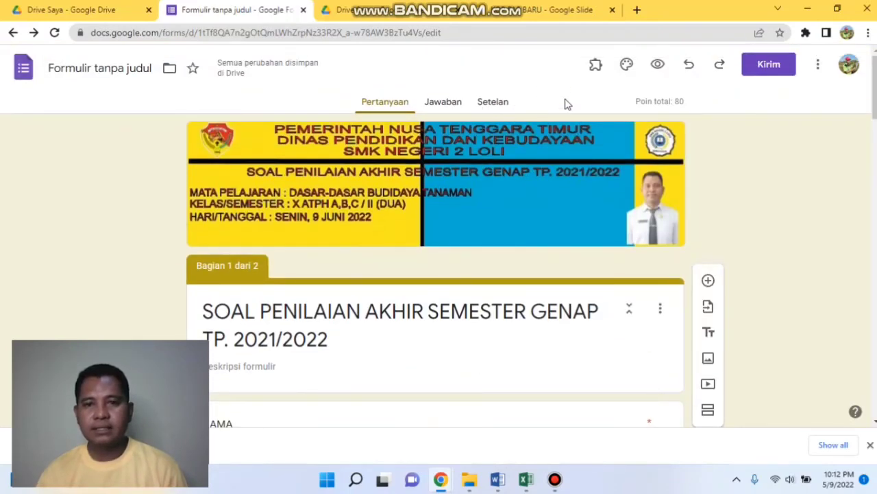
- Preview the form as a respondent and try to continue to the second page with the required fields empty
{"action": "left_click", "coordinate": [657, 70]}
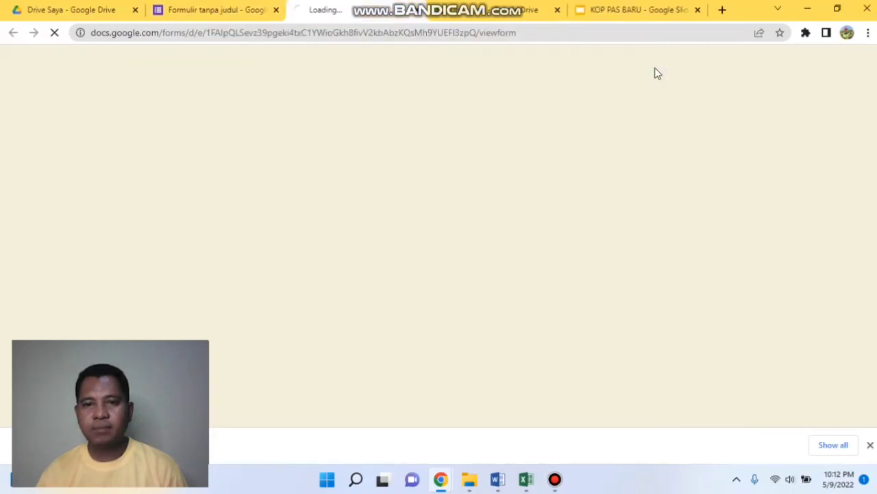
{"action": "scroll", "coordinate": [634, 213], "scroll_direction": "down", "scroll_amount": 2}
{"action": "scroll", "coordinate": [634, 214], "scroll_direction": "down", "scroll_amount": 3}
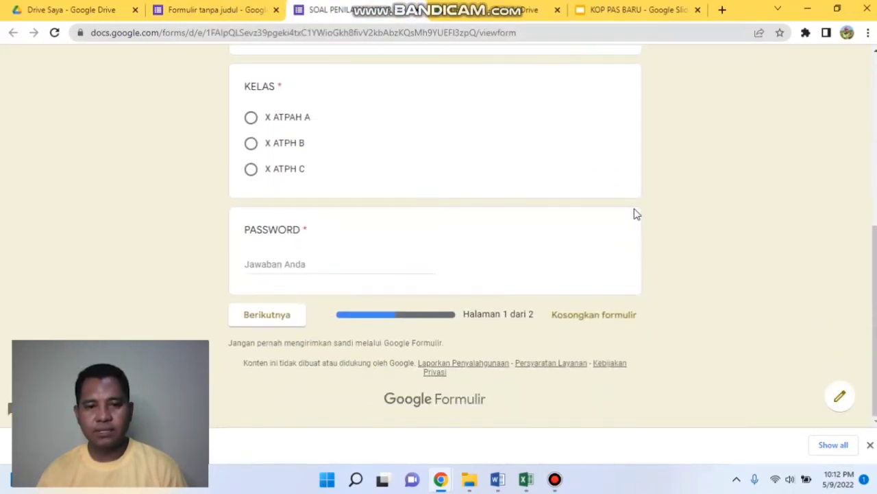
{"action": "left_click", "coordinate": [288, 319]}
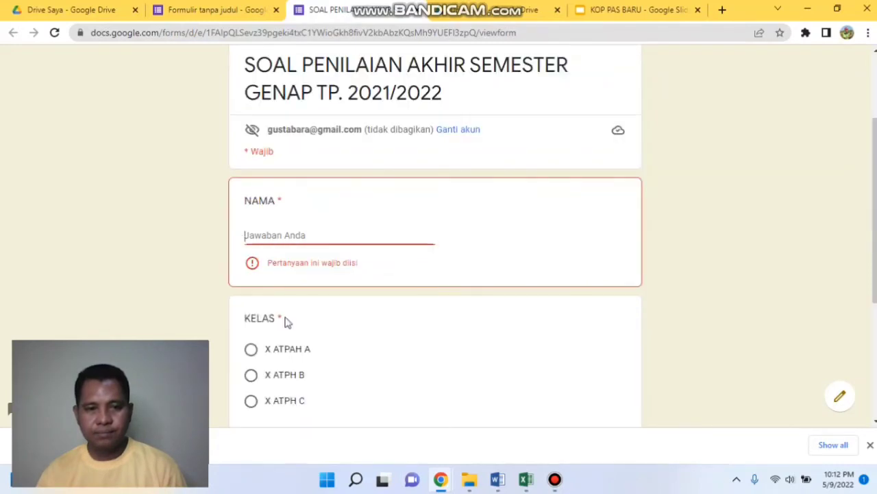
- Examine the header and the NAMA, KELAS and PASSWORD fields on the preview's first page, and close the preview
{"action": "scroll", "coordinate": [446, 286], "scroll_direction": "down", "scroll_amount": 3}
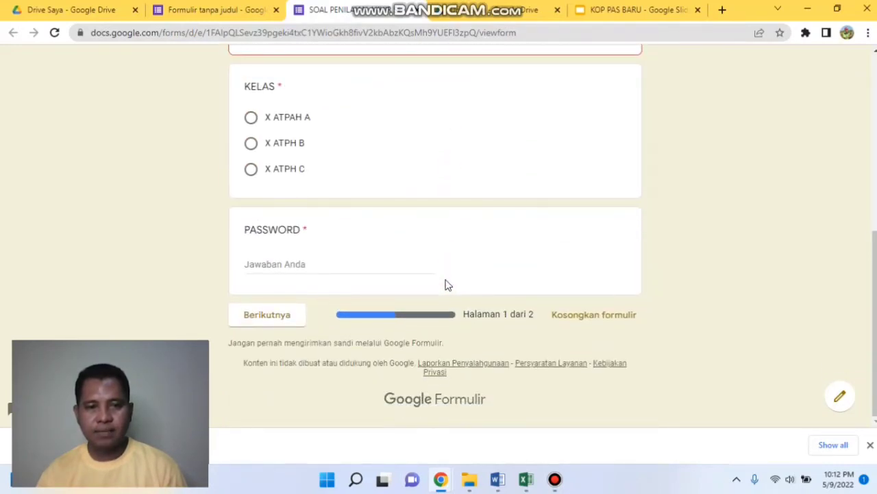
{"action": "scroll", "coordinate": [446, 286], "scroll_direction": "up", "scroll_amount": 5}
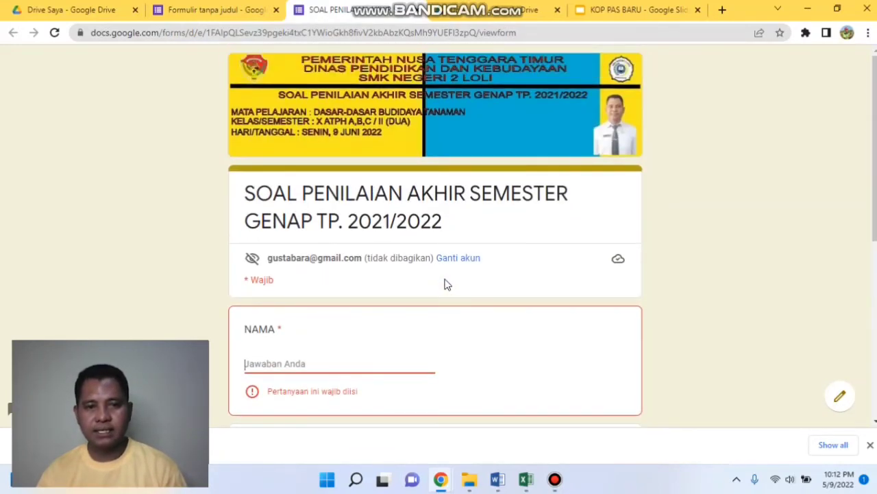
{"action": "scroll", "coordinate": [445, 286], "scroll_direction": "down", "scroll_amount": 3}
{"action": "scroll", "coordinate": [368, 261], "scroll_direction": "up", "scroll_amount": 2}
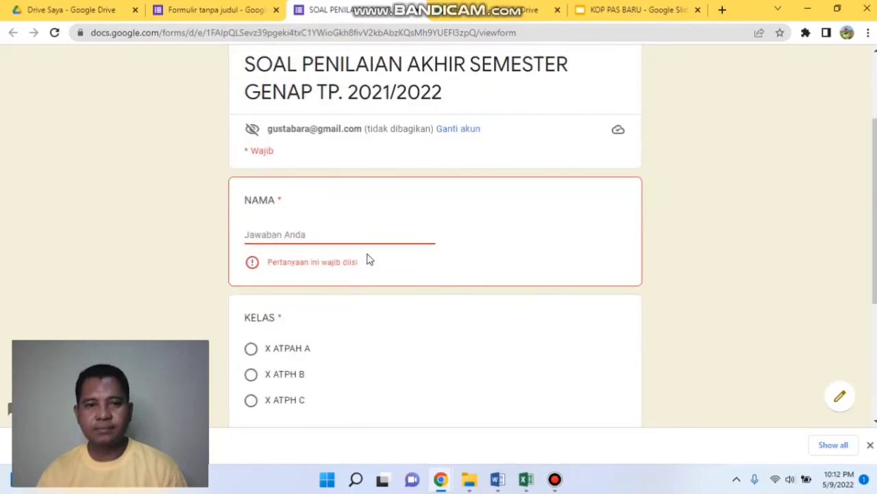
{"action": "scroll", "coordinate": [332, 272], "scroll_direction": "down", "scroll_amount": 3}
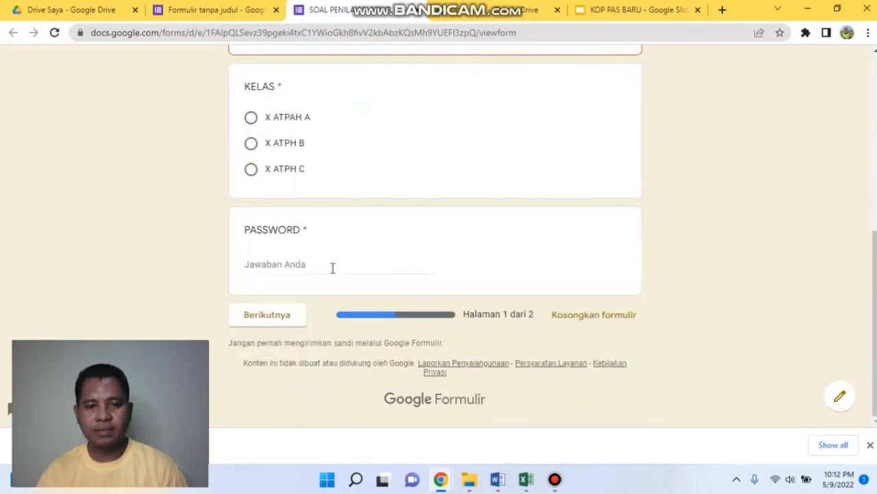
{"action": "scroll", "coordinate": [333, 267], "scroll_direction": "up", "scroll_amount": 5}
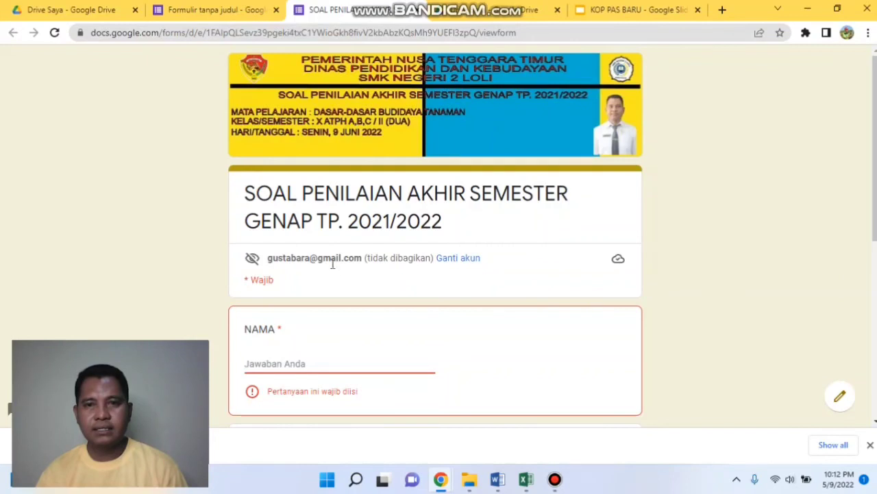
{"action": "scroll", "coordinate": [332, 264], "scroll_direction": "down", "scroll_amount": 3}
{"action": "scroll", "coordinate": [333, 260], "scroll_direction": "up", "scroll_amount": 3}
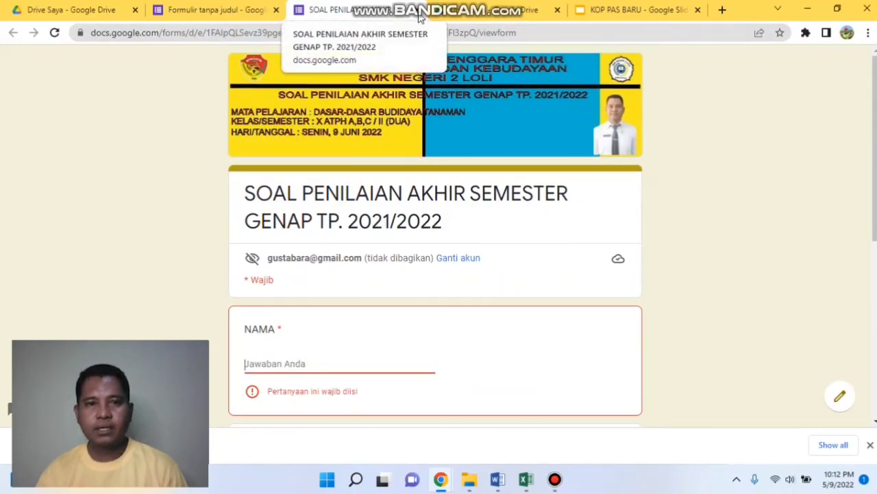
{"action": "scroll", "coordinate": [459, 257], "scroll_direction": "down", "scroll_amount": 3}
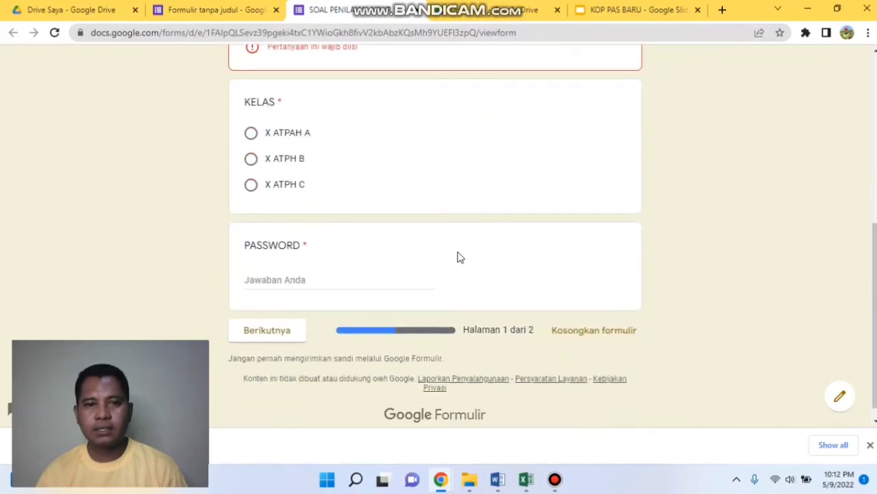
{"action": "scroll", "coordinate": [458, 259], "scroll_direction": "up", "scroll_amount": 3}
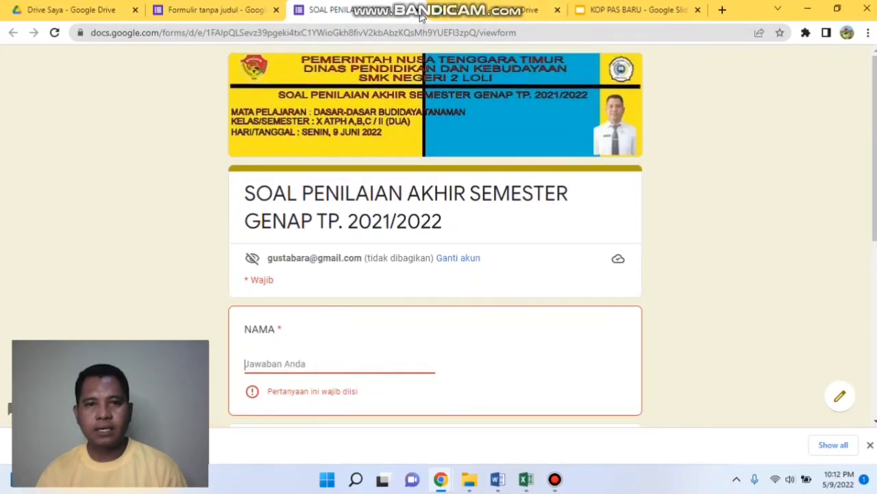
{"action": "left_click", "coordinate": [418, 10]}
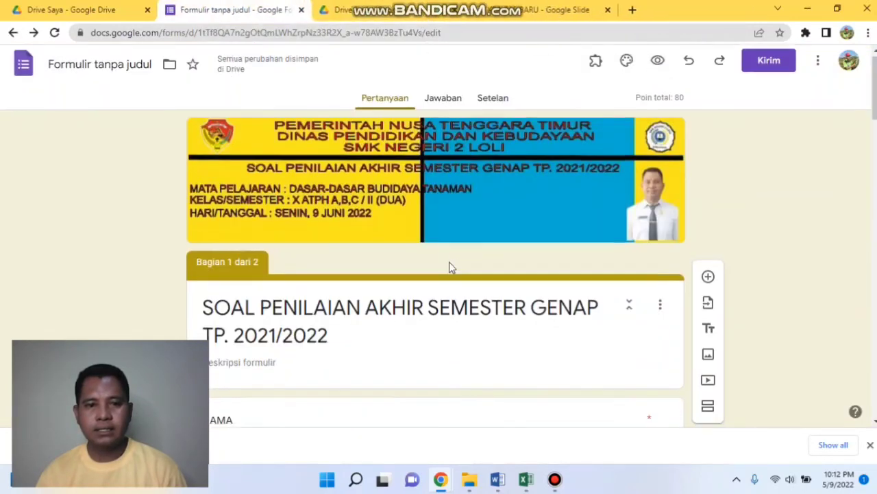
- Generate a shortened share link for sending the form and copy it
{"action": "scroll", "coordinate": [450, 266], "scroll_direction": "down", "scroll_amount": 5}
{"action": "scroll", "coordinate": [451, 260], "scroll_direction": "down", "scroll_amount": 10}
{"action": "scroll", "coordinate": [452, 256], "scroll_direction": "up", "scroll_amount": 6}
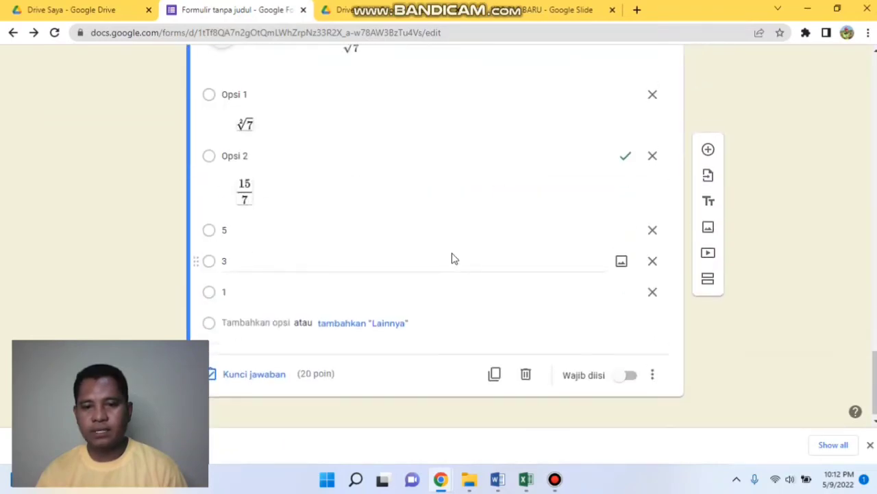
{"action": "scroll", "coordinate": [453, 257], "scroll_direction": "up", "scroll_amount": 15}
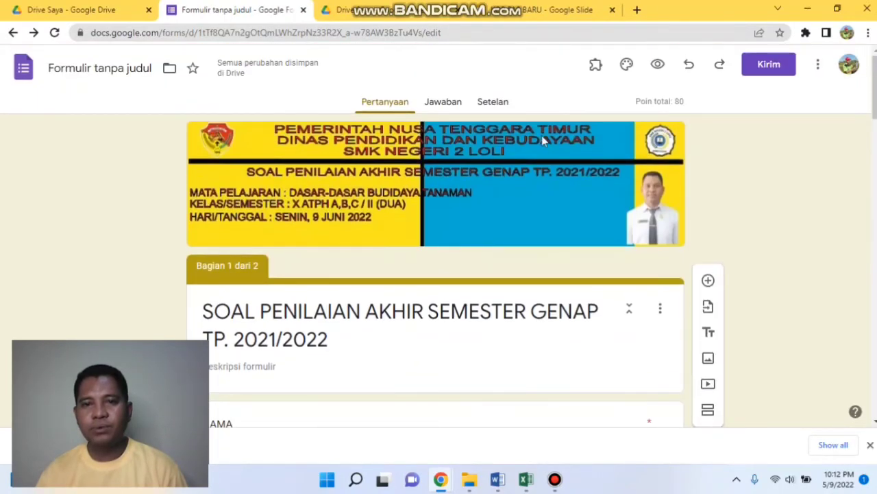
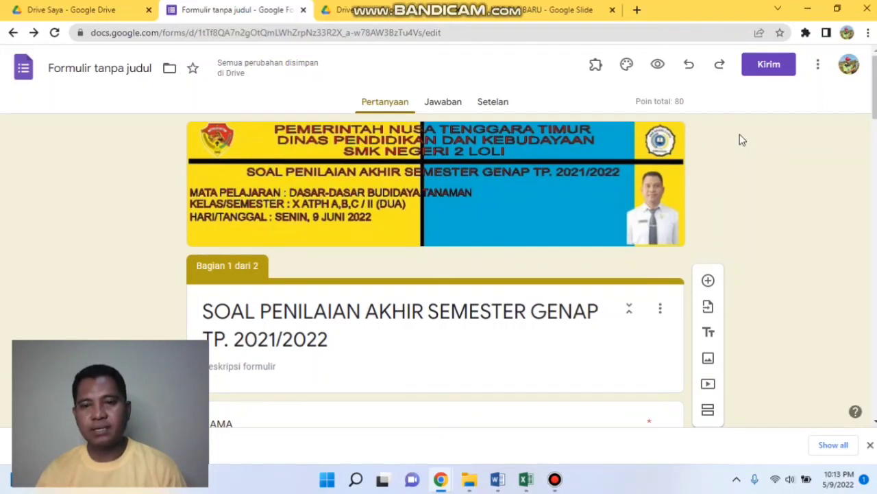
{"action": "left_click", "coordinate": [766, 65]}
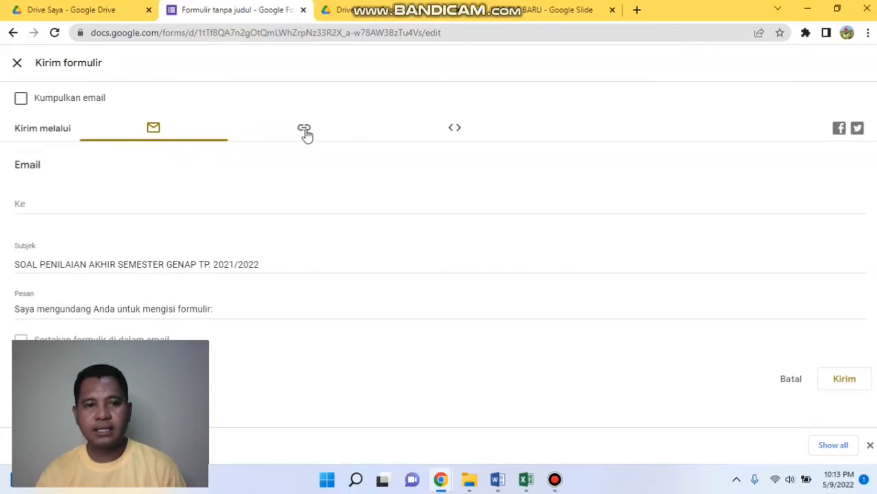
{"action": "left_click", "coordinate": [304, 130]}
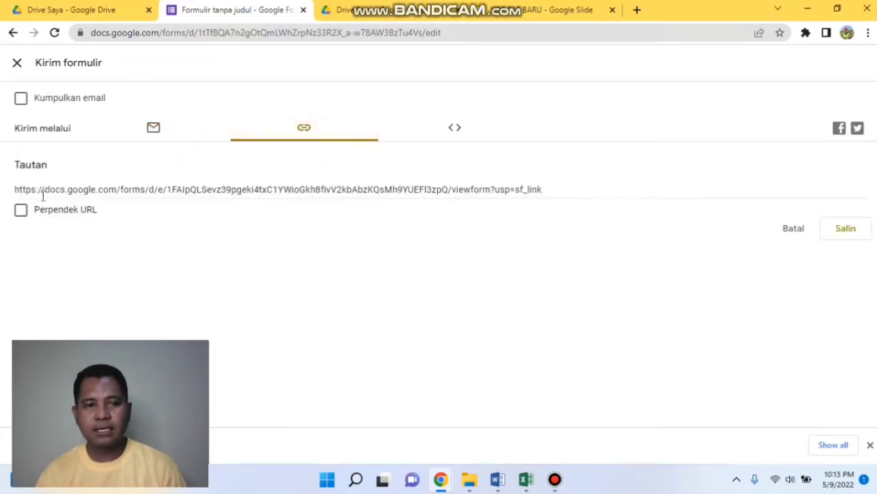
{"action": "left_click", "coordinate": [21, 211]}
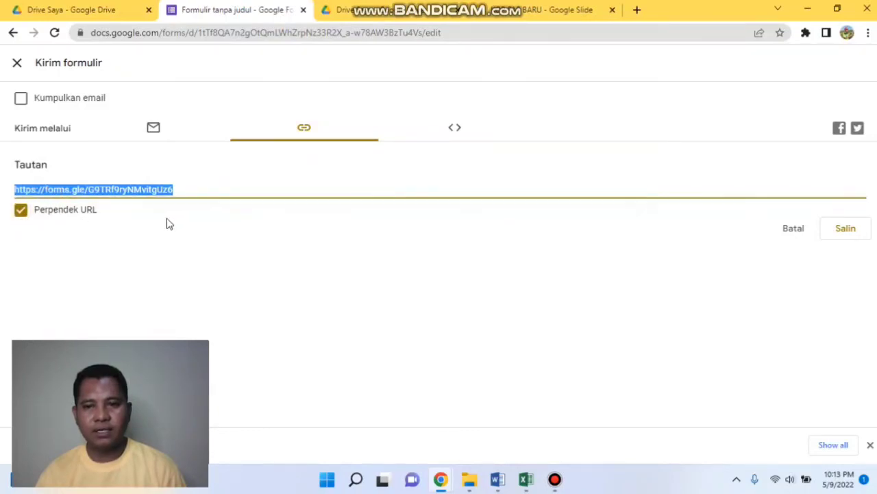
{"action": "left_click", "coordinate": [838, 231]}
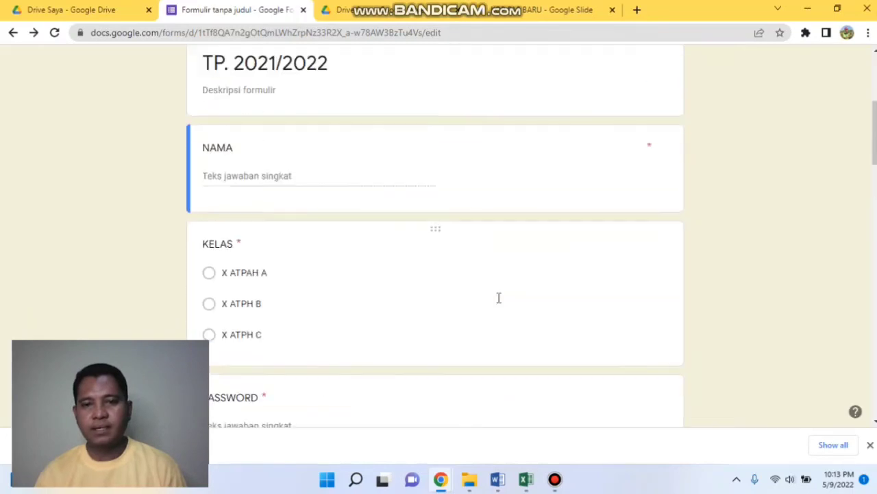
- Look through the finished form again, from the identity fields and reading text down to the formula question's options
{"action": "scroll", "coordinate": [499, 298], "scroll_direction": "up", "scroll_amount": 4}
{"action": "scroll", "coordinate": [499, 298], "scroll_direction": "down", "scroll_amount": 4}
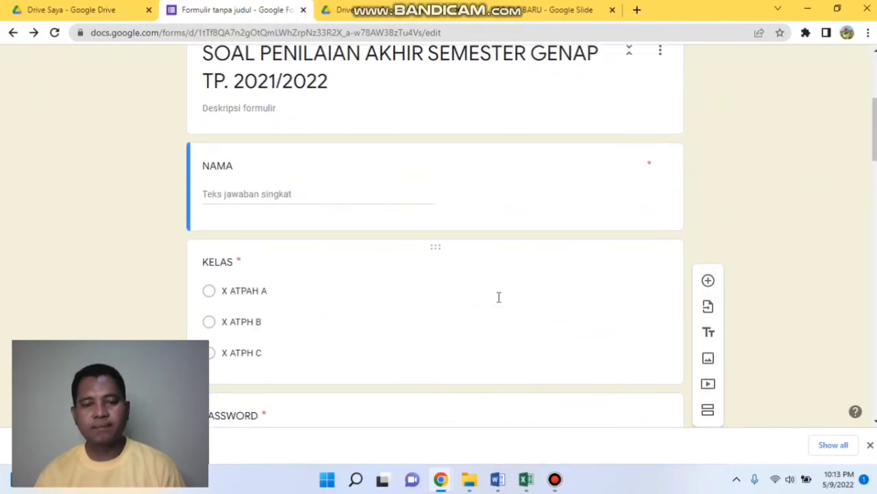
{"action": "scroll", "coordinate": [499, 297], "scroll_direction": "up", "scroll_amount": 4}
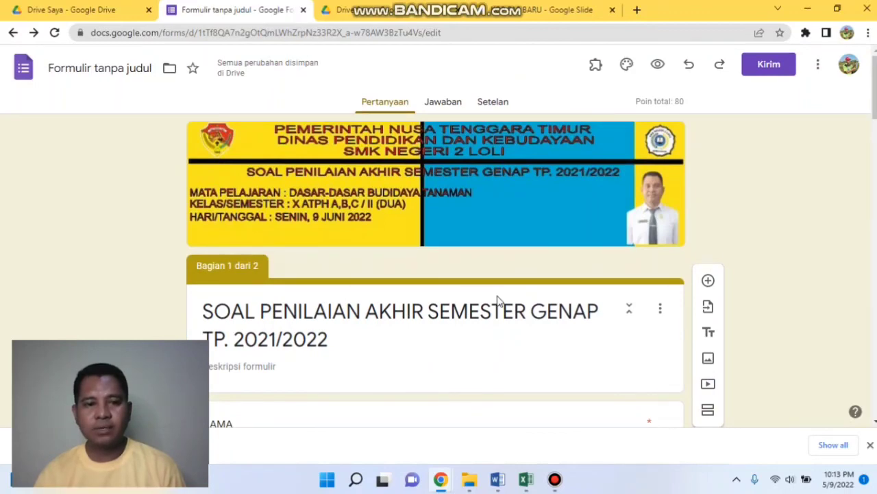
{"action": "scroll", "coordinate": [509, 264], "scroll_direction": "down", "scroll_amount": 10}
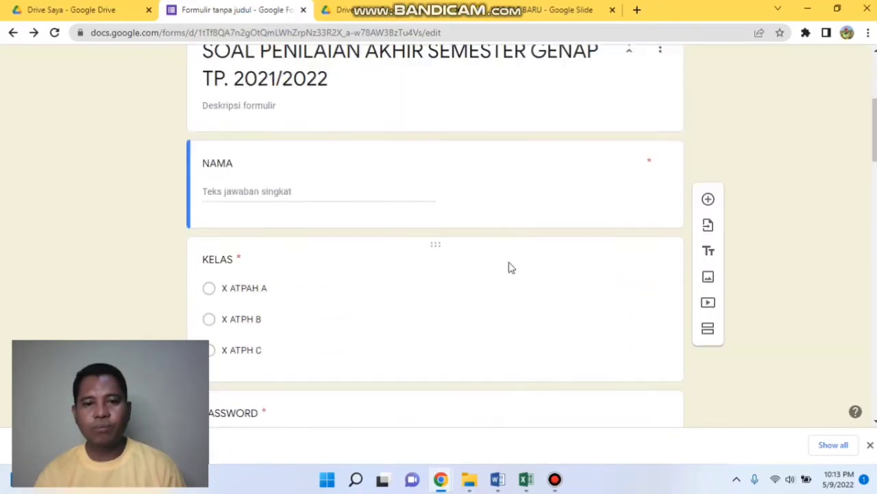
{"action": "scroll", "coordinate": [510, 261], "scroll_direction": "down", "scroll_amount": 10}
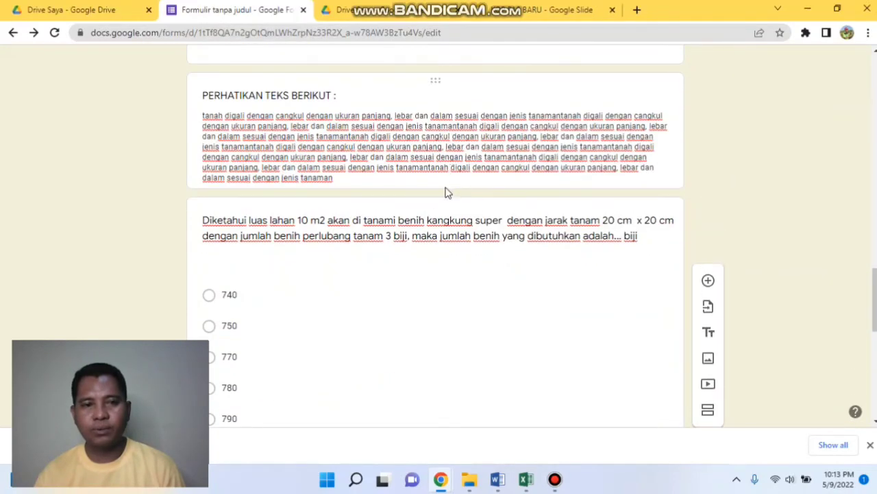
{"action": "scroll", "coordinate": [476, 219], "scroll_direction": "down", "scroll_amount": 6}
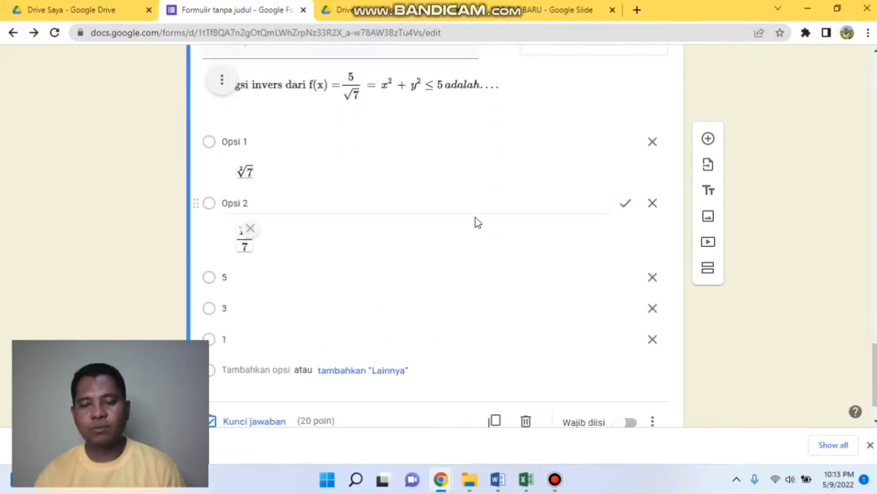